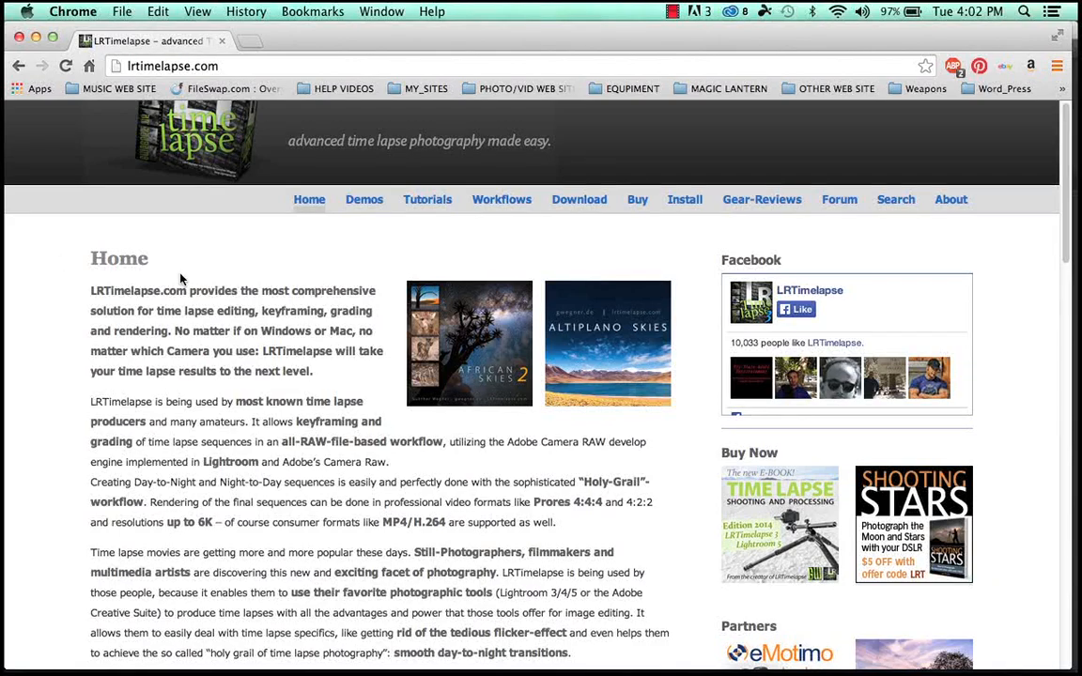
Look through the content of the LRTimelapse website's home page
{"action": "scroll", "coordinate": [235, 301], "scroll_direction": "down", "scroll_amount": 5}
{"action": "scroll", "coordinate": [268, 338], "scroll_direction": "down", "scroll_amount": 7}
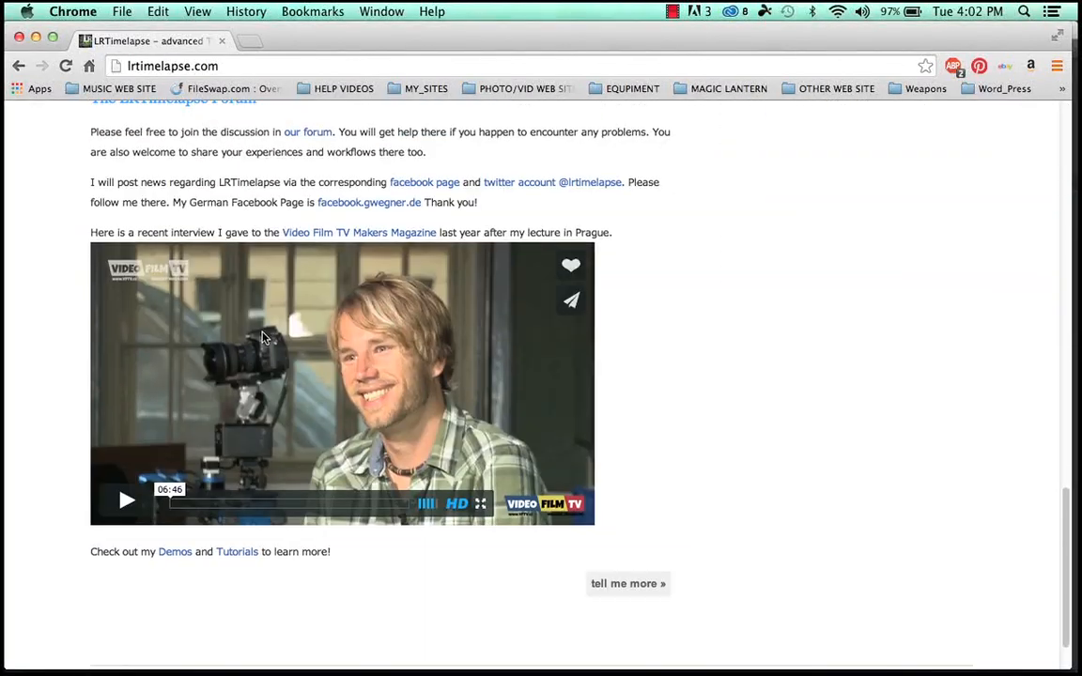
{"action": "scroll", "coordinate": [310, 384], "scroll_direction": "up", "scroll_amount": 13}
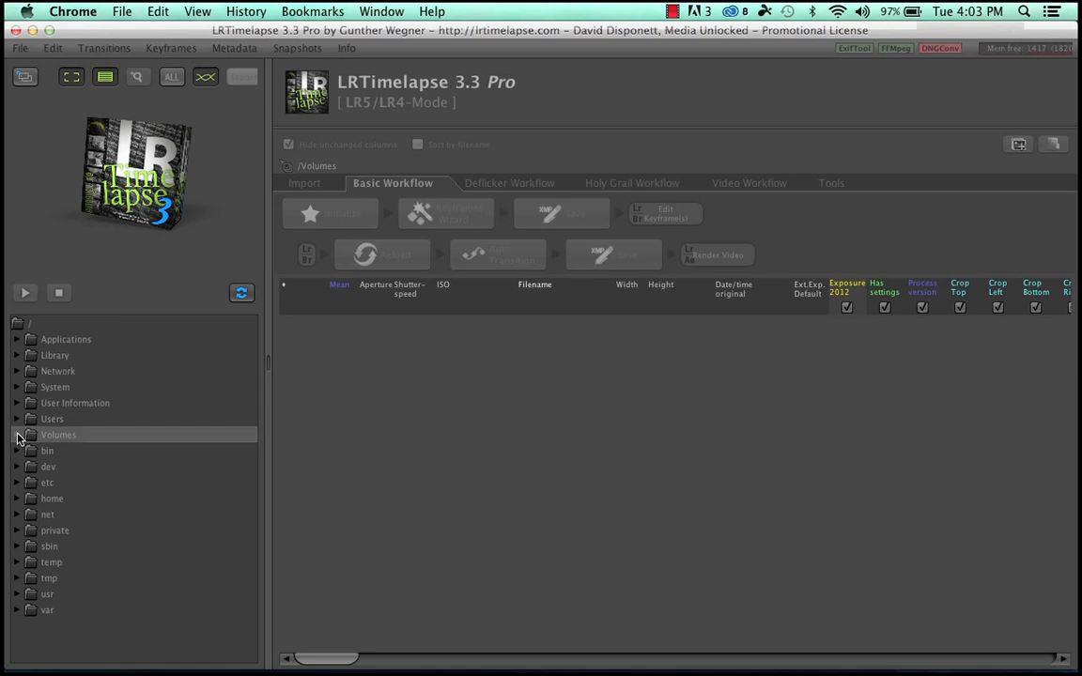
Load the Barn sequence from Volumes/Photography/Media_Unlocked/Time_Lapse in LRTimelapse and initialize its metadata
{"action": "left_click", "coordinate": [17, 436]}
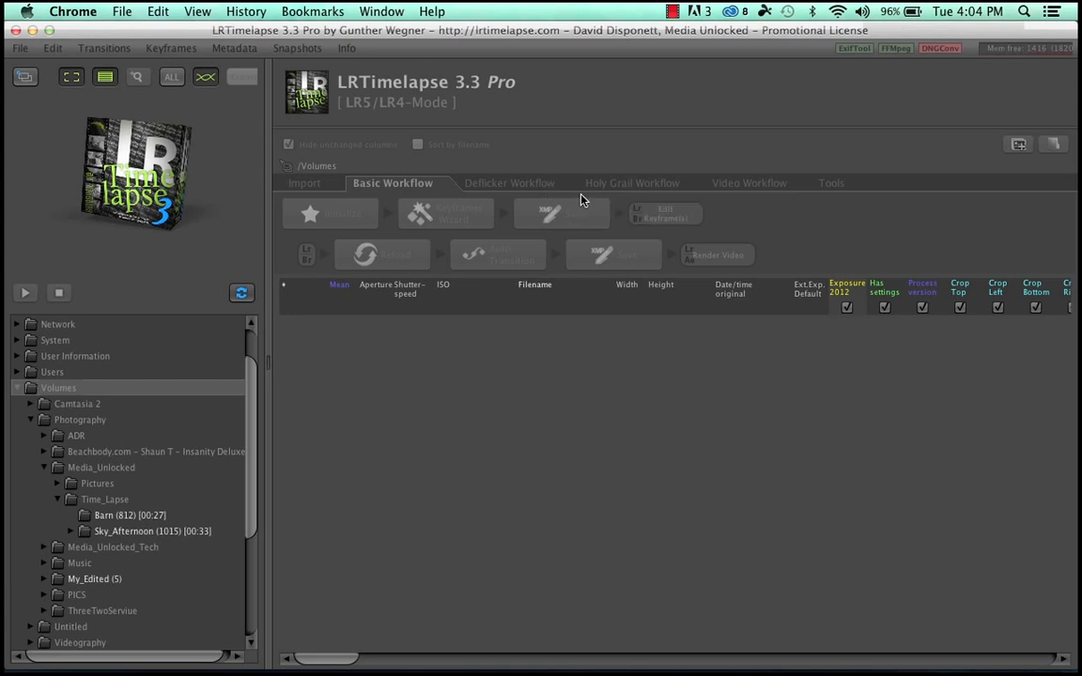
{"action": "left_click", "coordinate": [150, 515]}
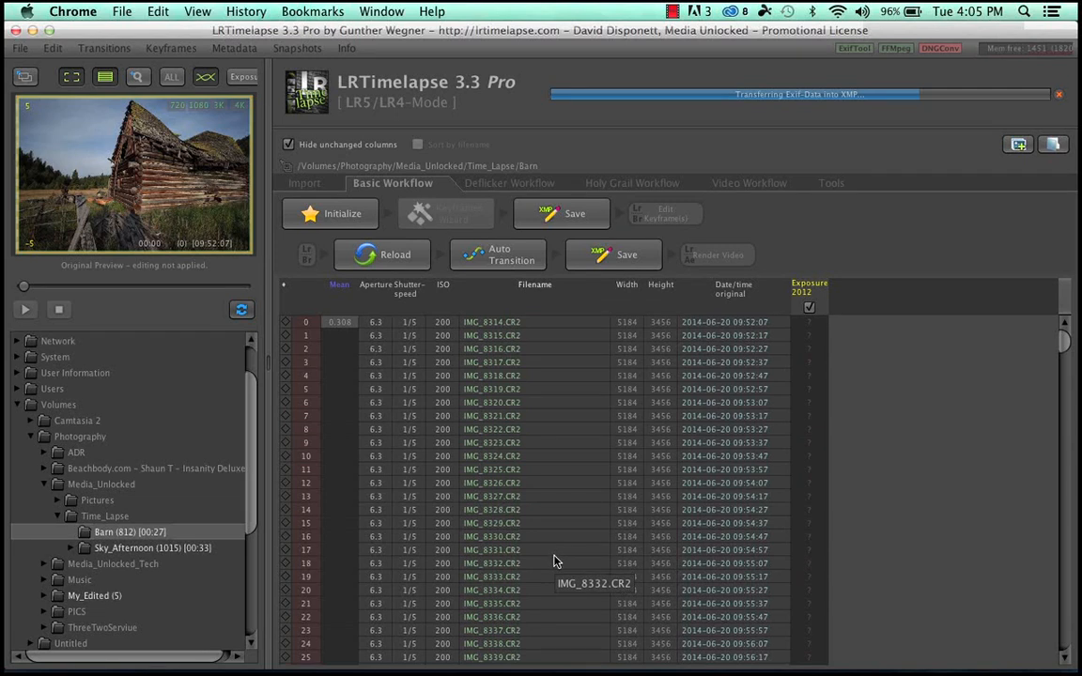
{"action": "left_click", "coordinate": [354, 213]}
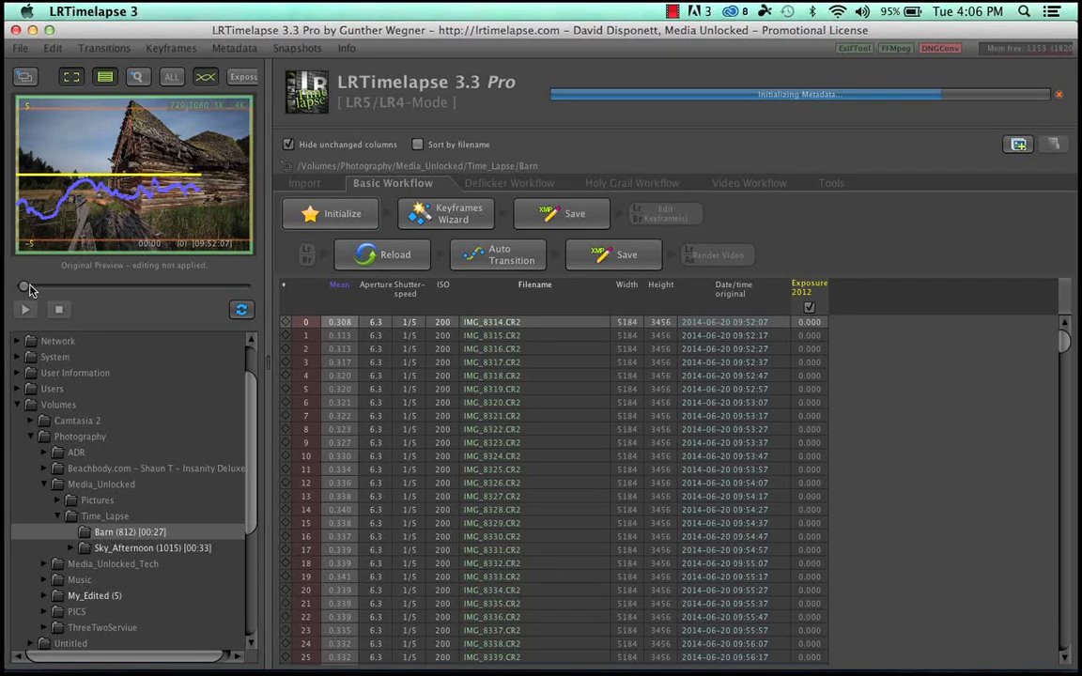
{"action": "left_click_drag", "start_coordinate": [28, 289], "coordinate": [19, 258]}
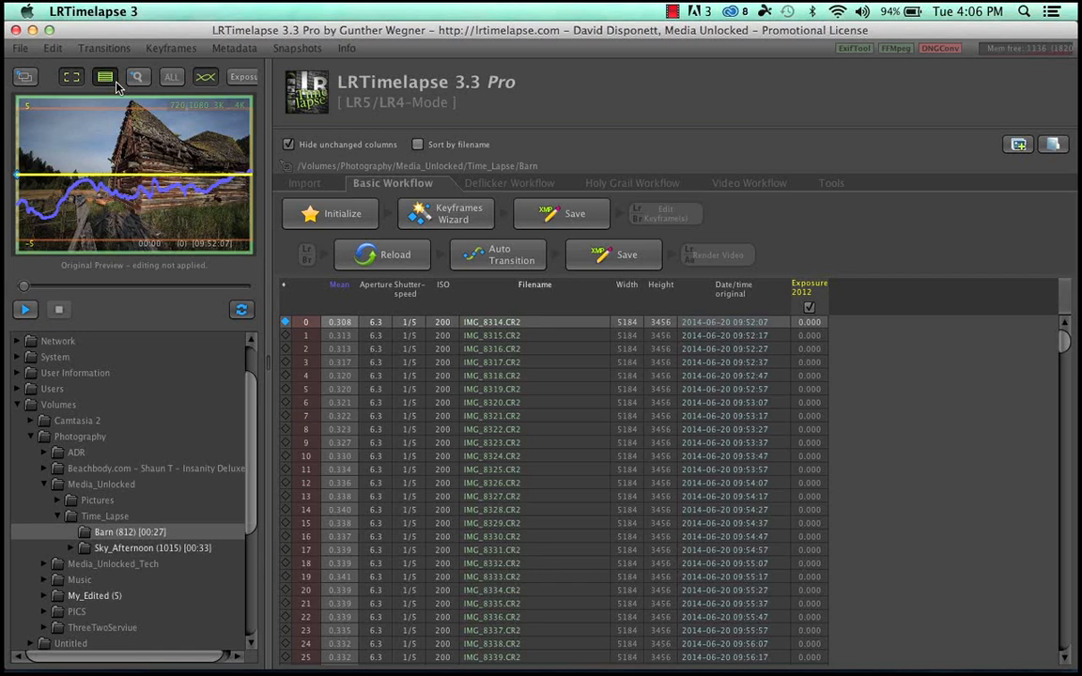
Try the preview display options: toggle the curves and the image off and on, and detach the preview into its own window and back
{"action": "left_click", "coordinate": [202, 80]}
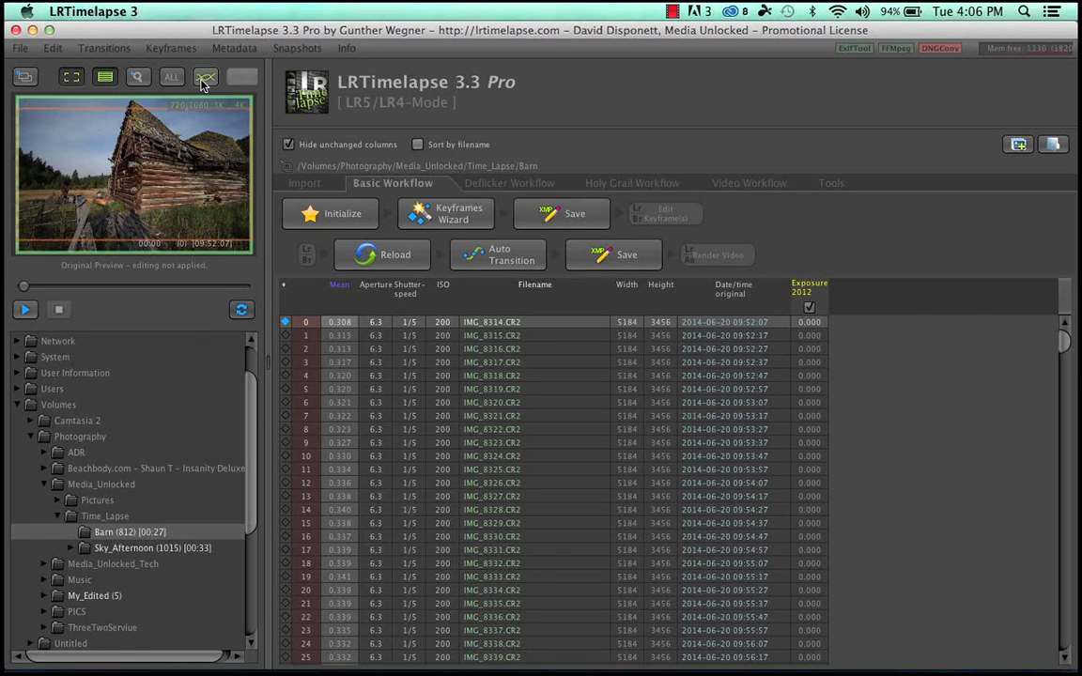
{"action": "left_click", "coordinate": [203, 80]}
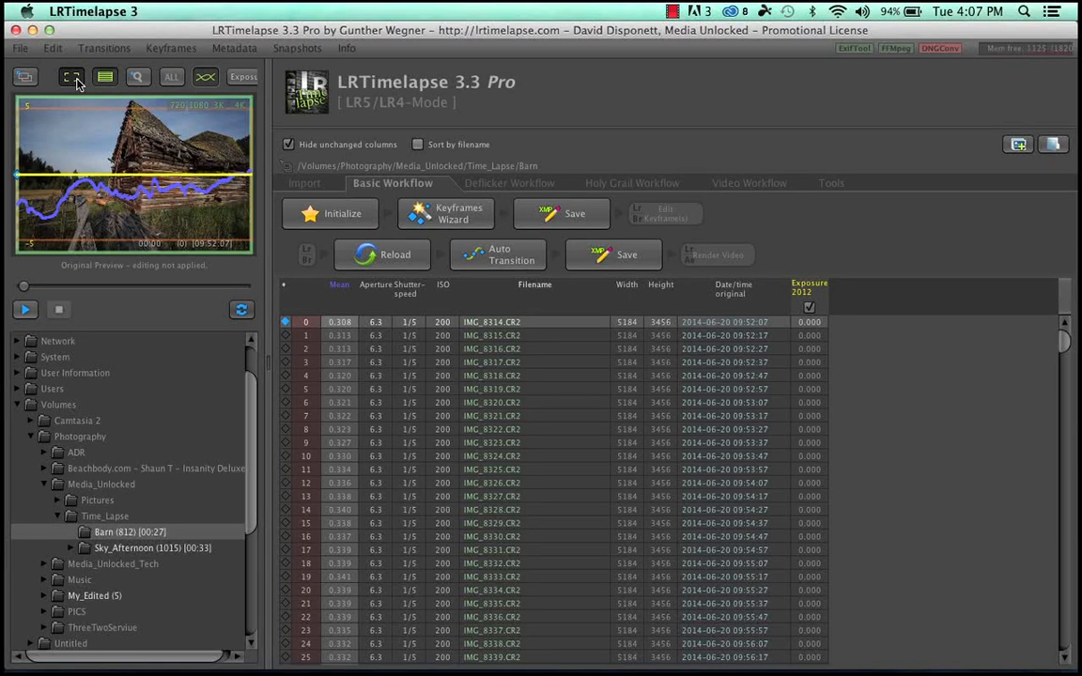
{"action": "left_click", "coordinate": [101, 83]}
{"action": "left_click", "coordinate": [101, 83]}
{"action": "left_click", "coordinate": [101, 82]}
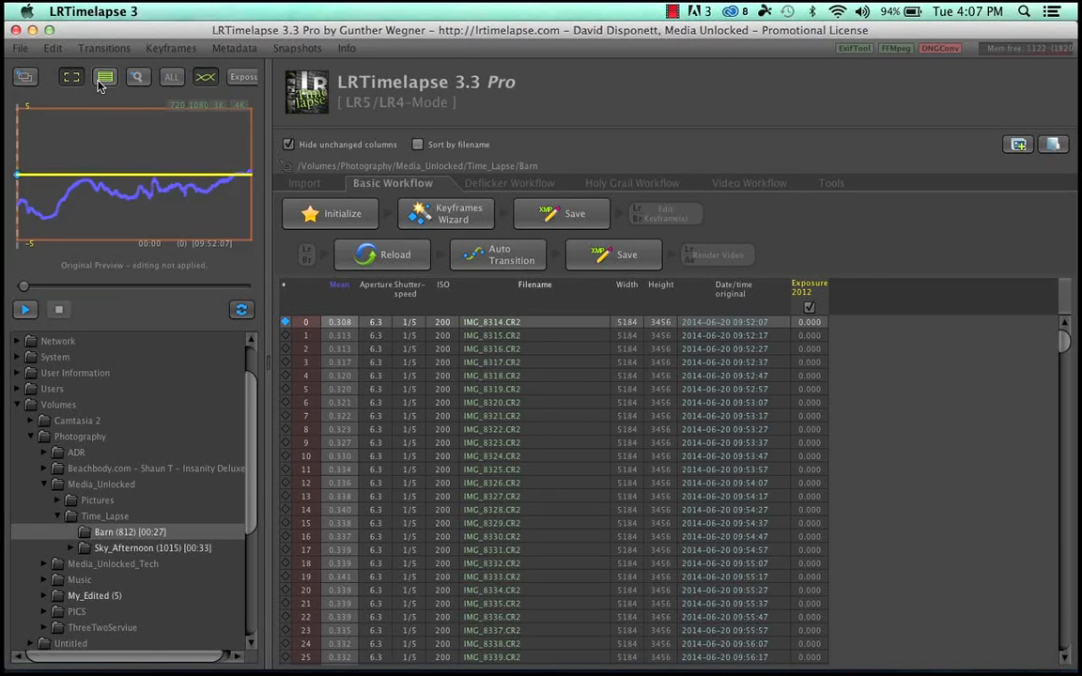
{"action": "left_click", "coordinate": [101, 82]}
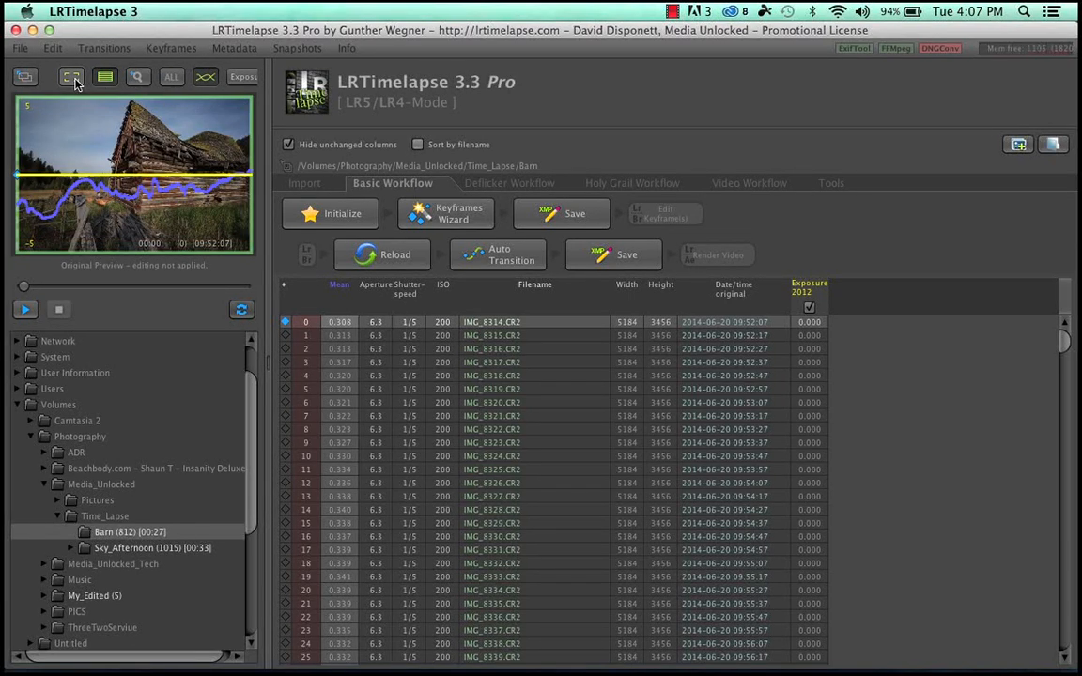
{"action": "left_click", "coordinate": [25, 78]}
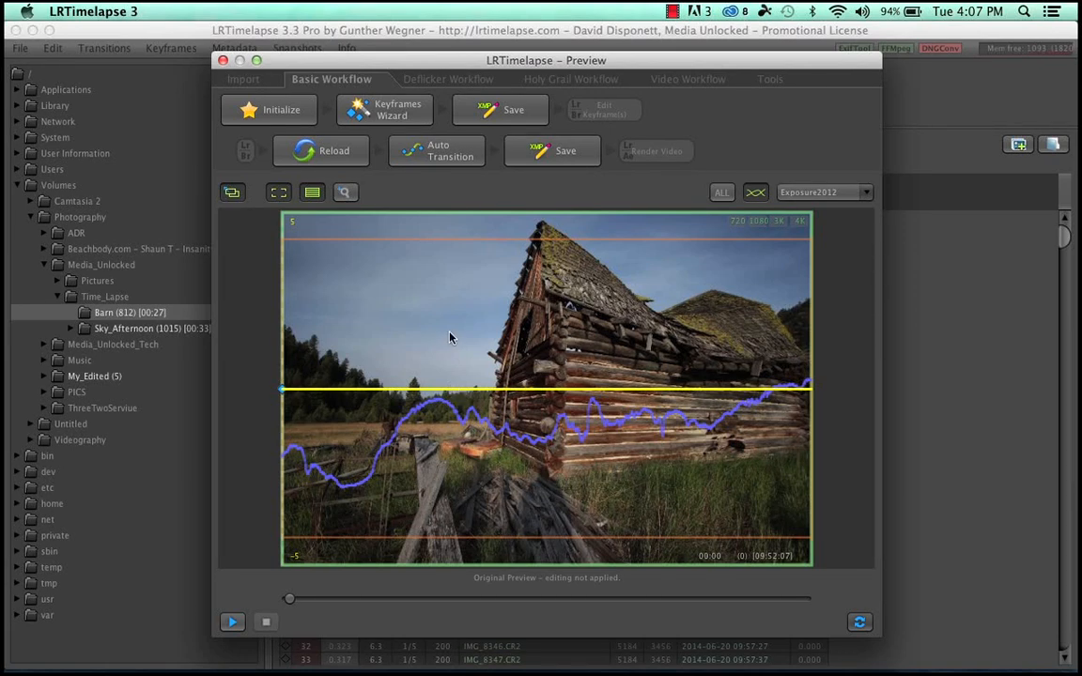
{"action": "left_click", "coordinate": [232, 188]}
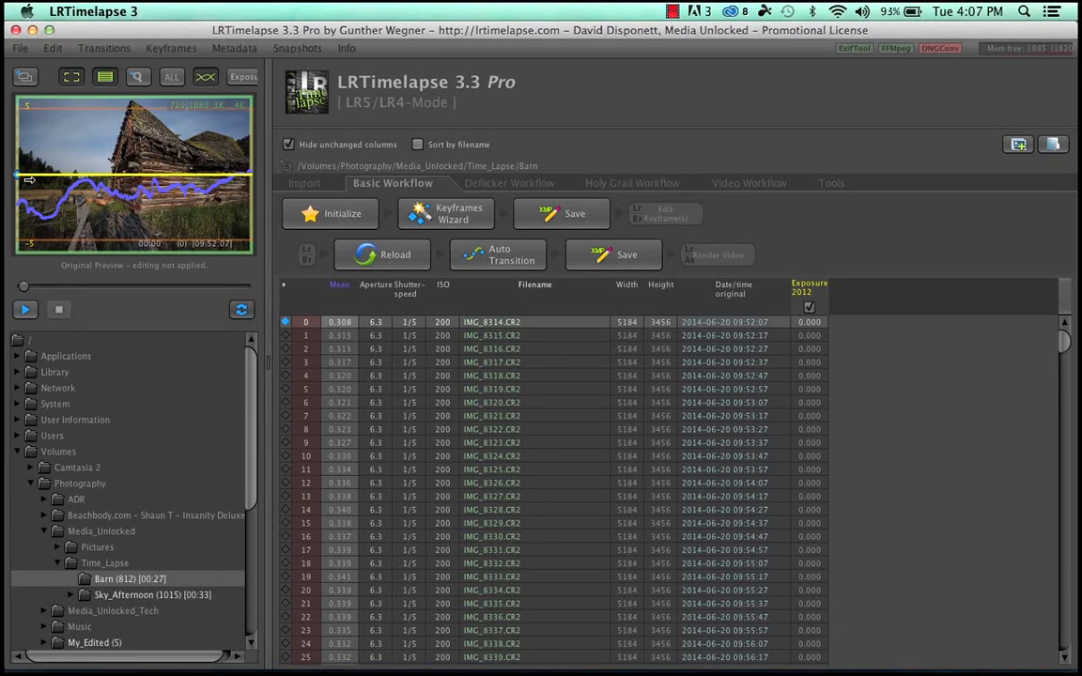
Play the Barn sequence without curves, briefly in the detached preview window, and stop playback with the curves shown again
{"action": "left_click", "coordinate": [212, 82]}
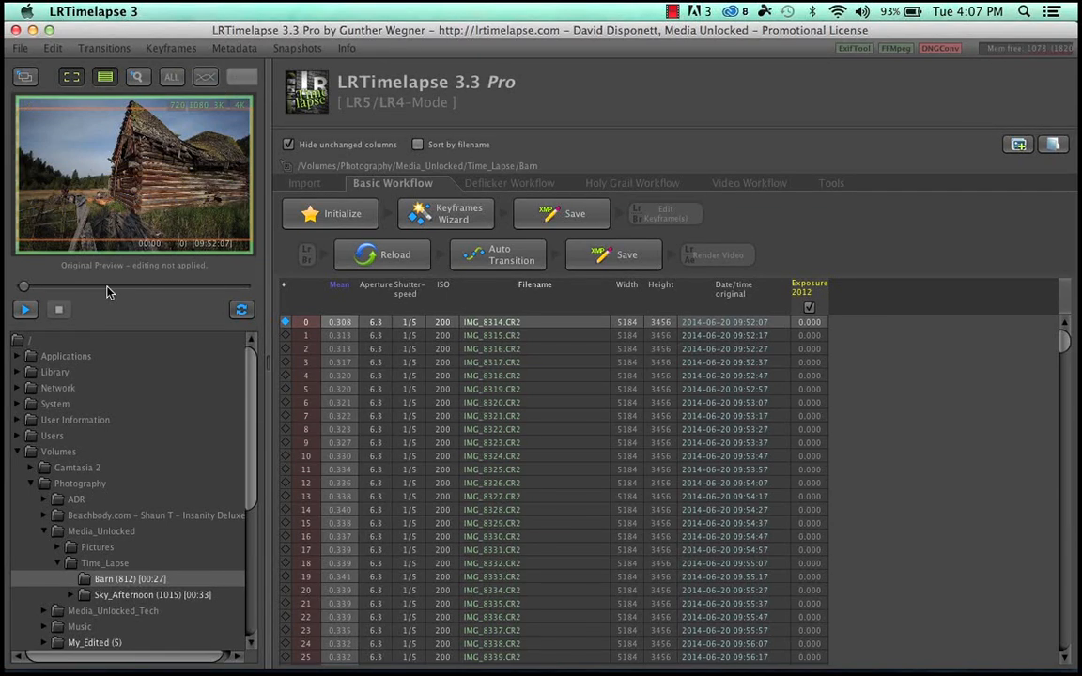
{"action": "left_click", "coordinate": [25, 309]}
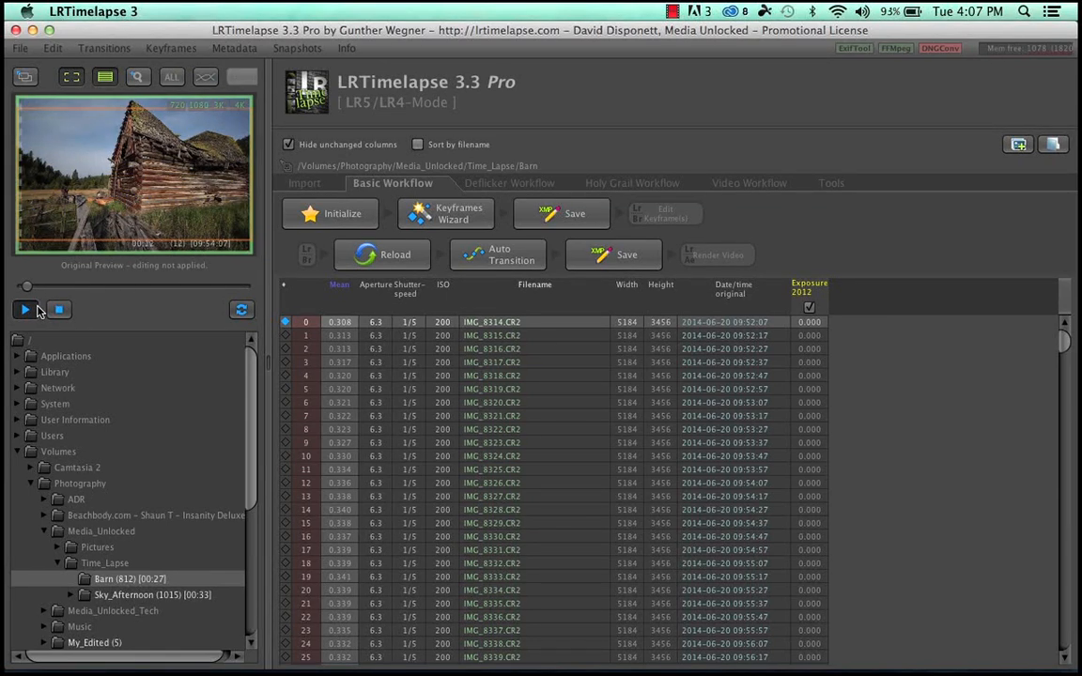
{"action": "left_click", "coordinate": [34, 82]}
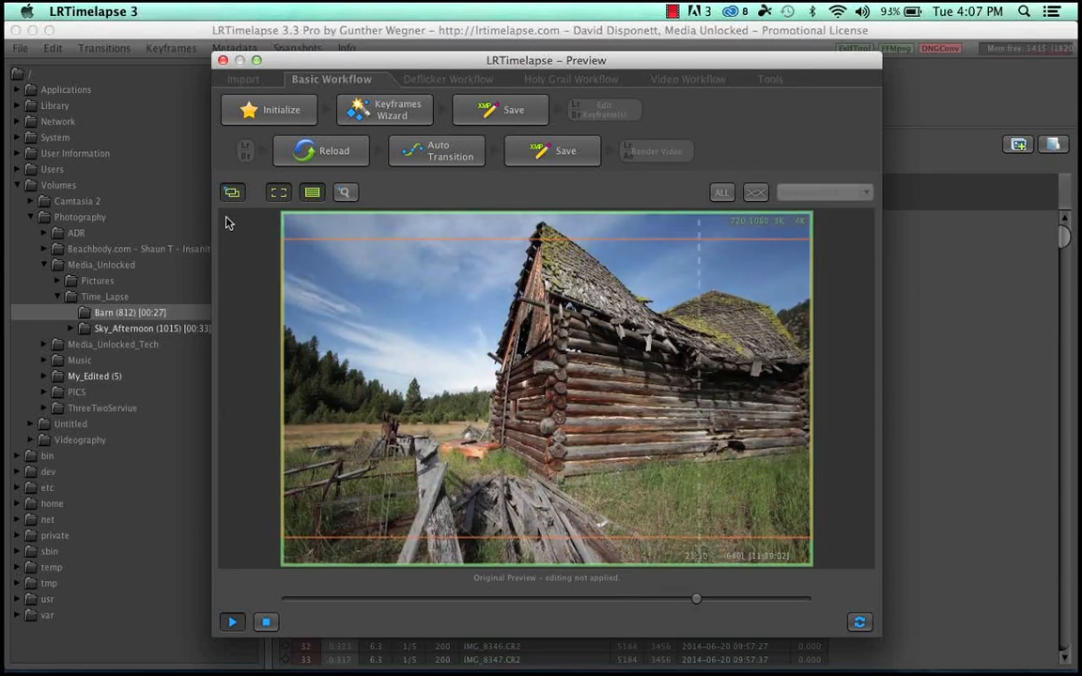
{"action": "left_click", "coordinate": [231, 192]}
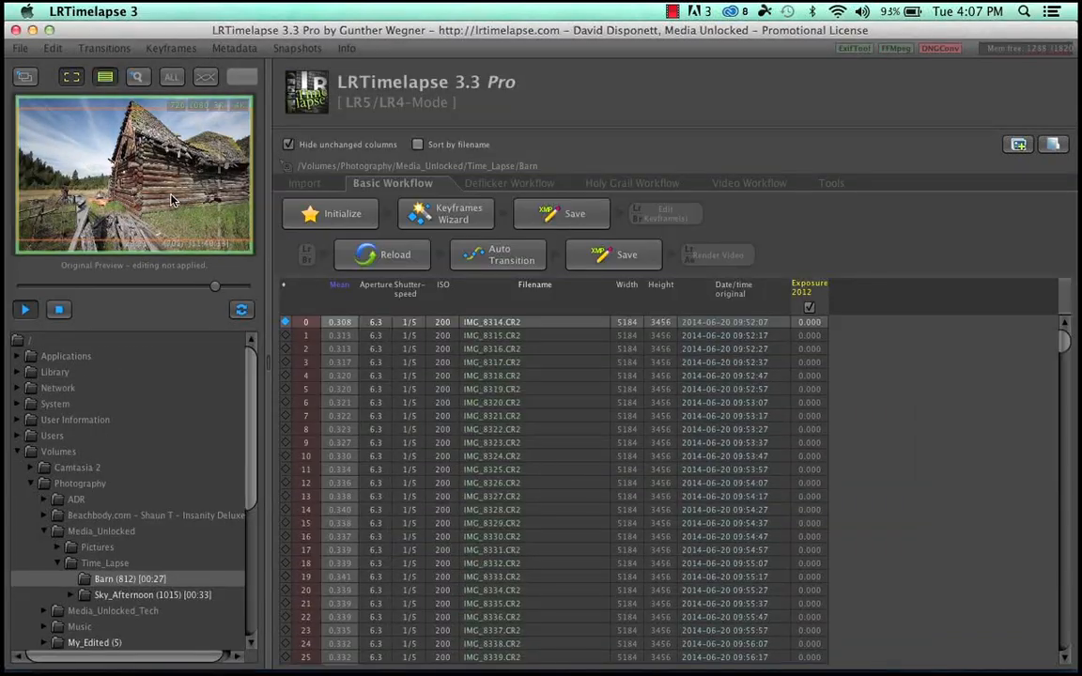
{"action": "left_click", "coordinate": [59, 311]}
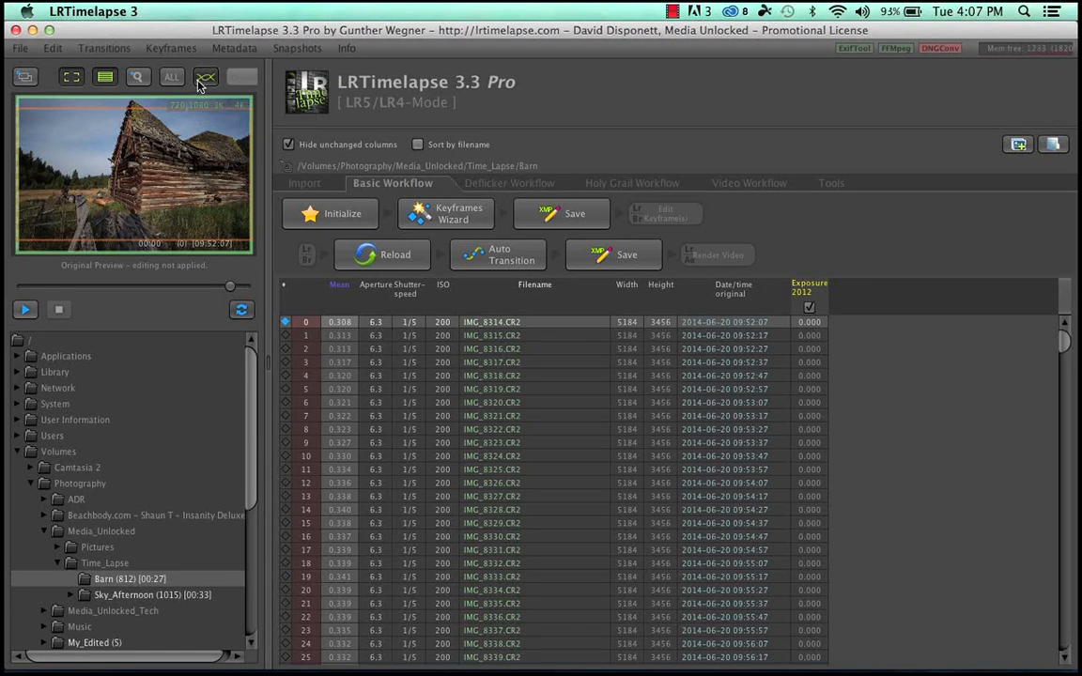
{"action": "left_click", "coordinate": [205, 76]}
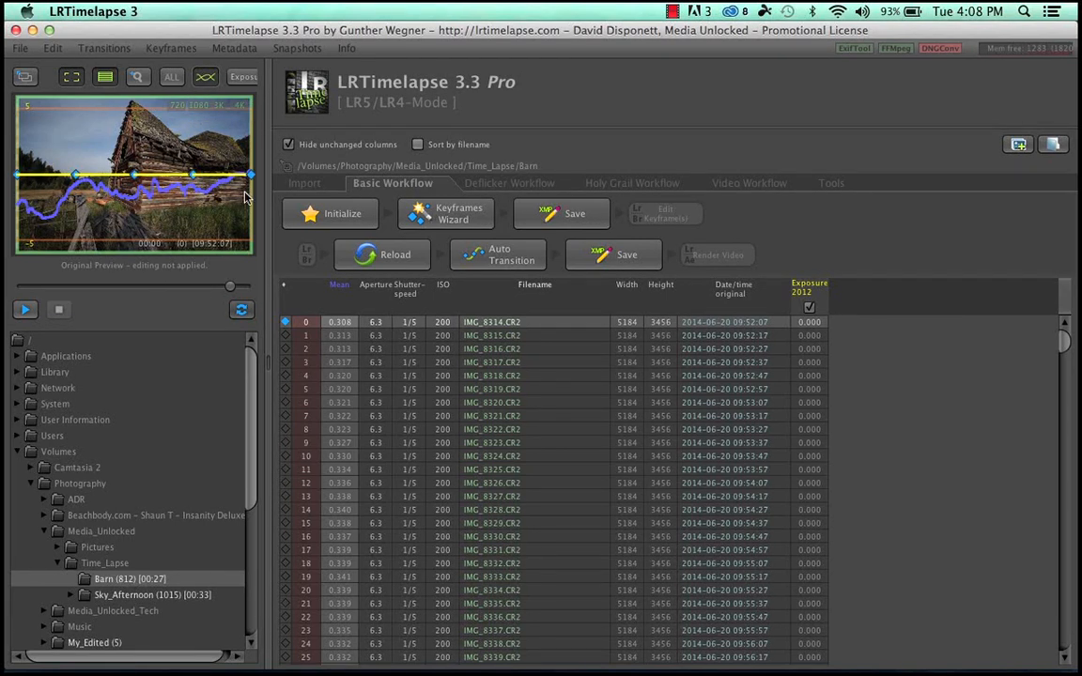
Create 3 evenly spaced keyframes for the Barn sequence and save the metadata to XMP
{"action": "left_click", "coordinate": [151, 48]}
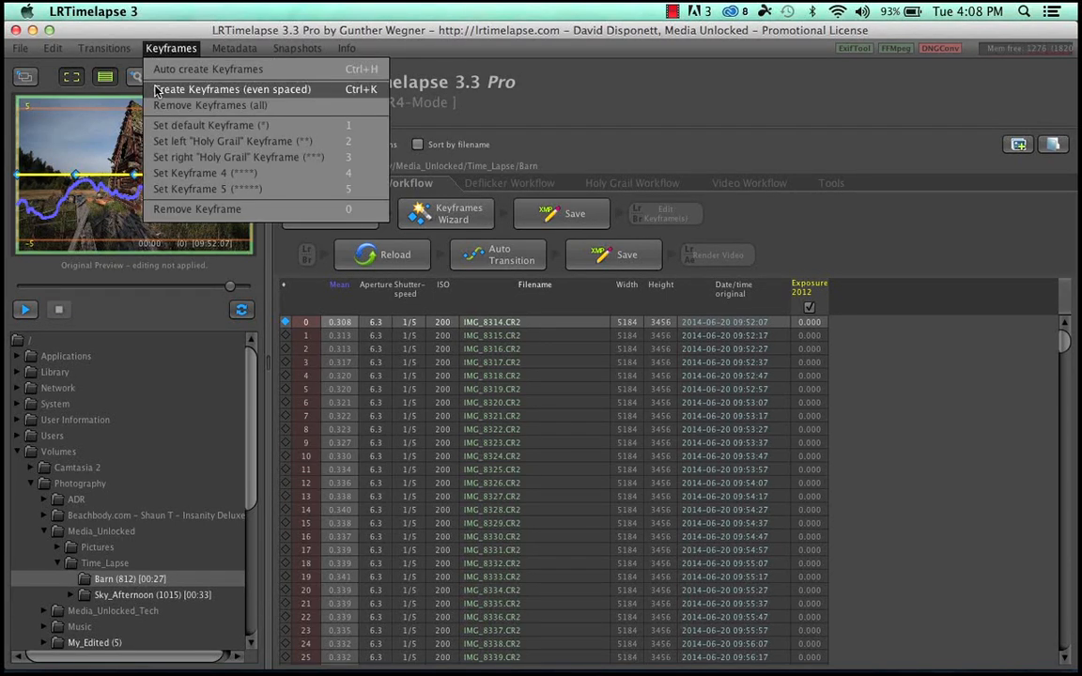
{"action": "left_click", "coordinate": [156, 90]}
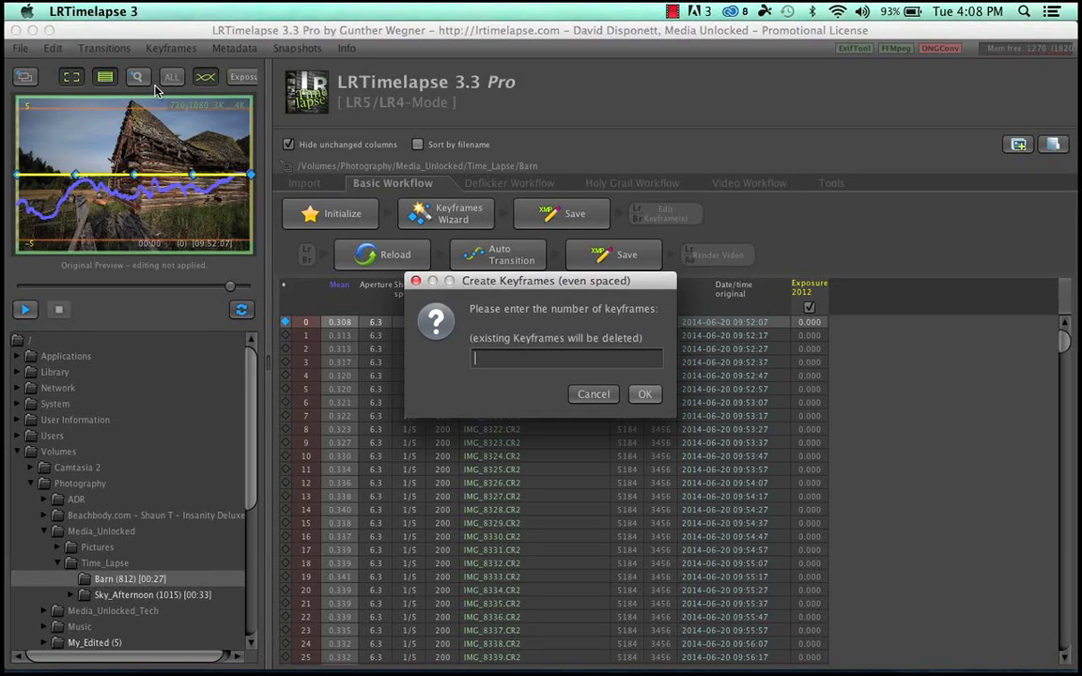
{"action": "type", "text": "3"}
{"action": "left_click", "coordinate": [644, 393]}
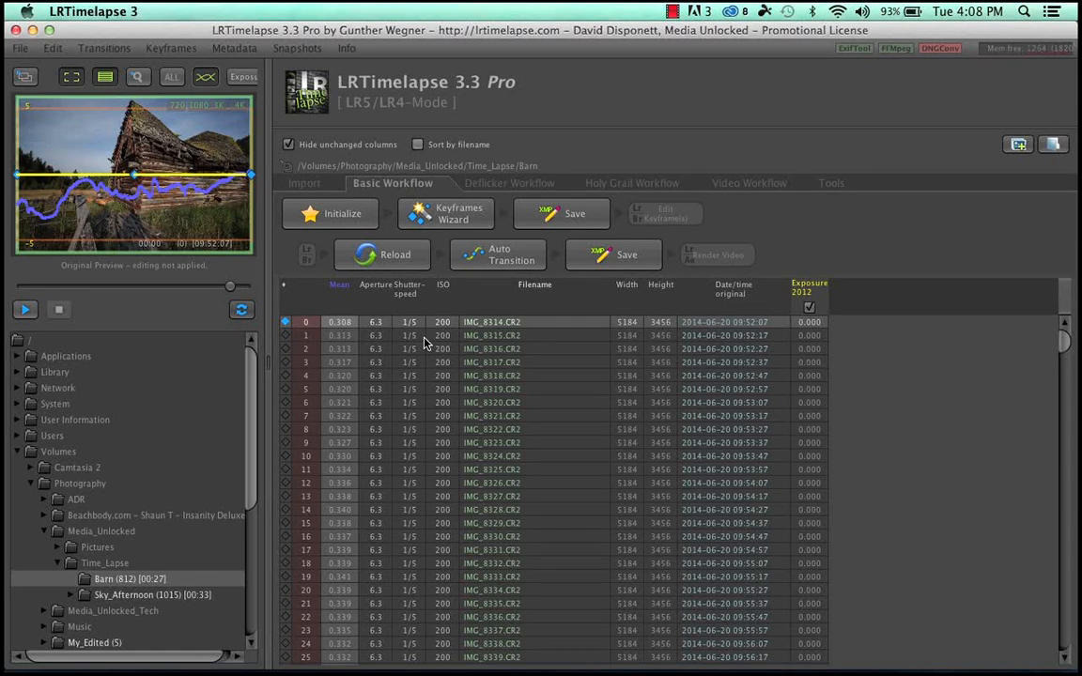
{"action": "left_click", "coordinate": [542, 224]}
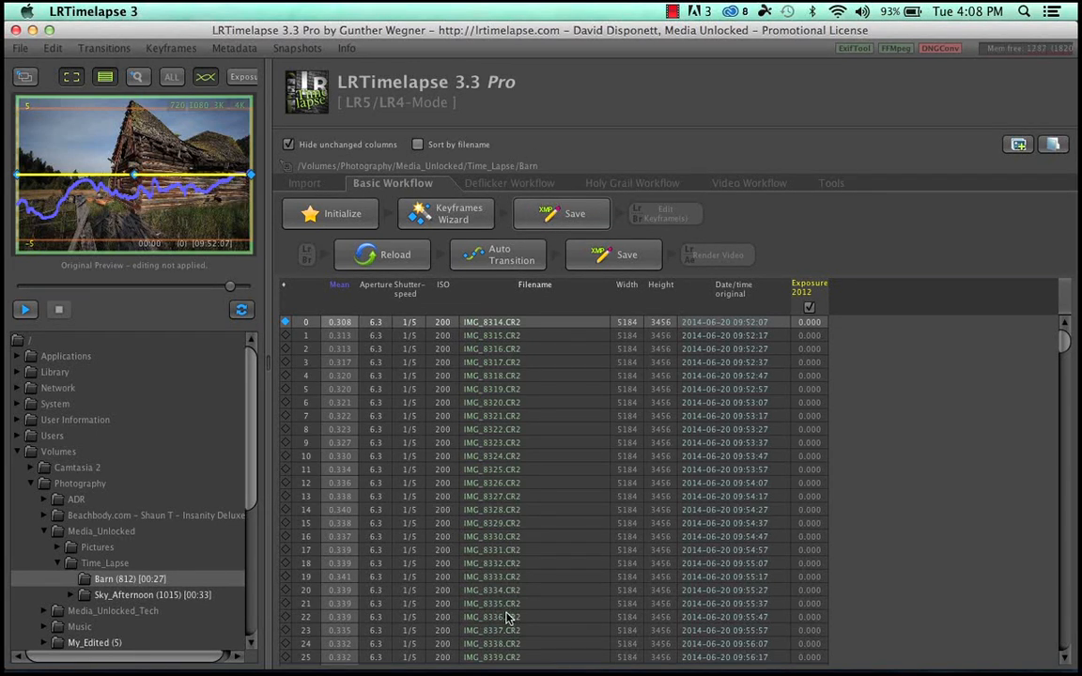
Switch to Lightroom and import all photos from the Time_Lapse/Barn folder, using Add to leave them in place
{"action": "mouse_move", "coordinate": [360, 646]}
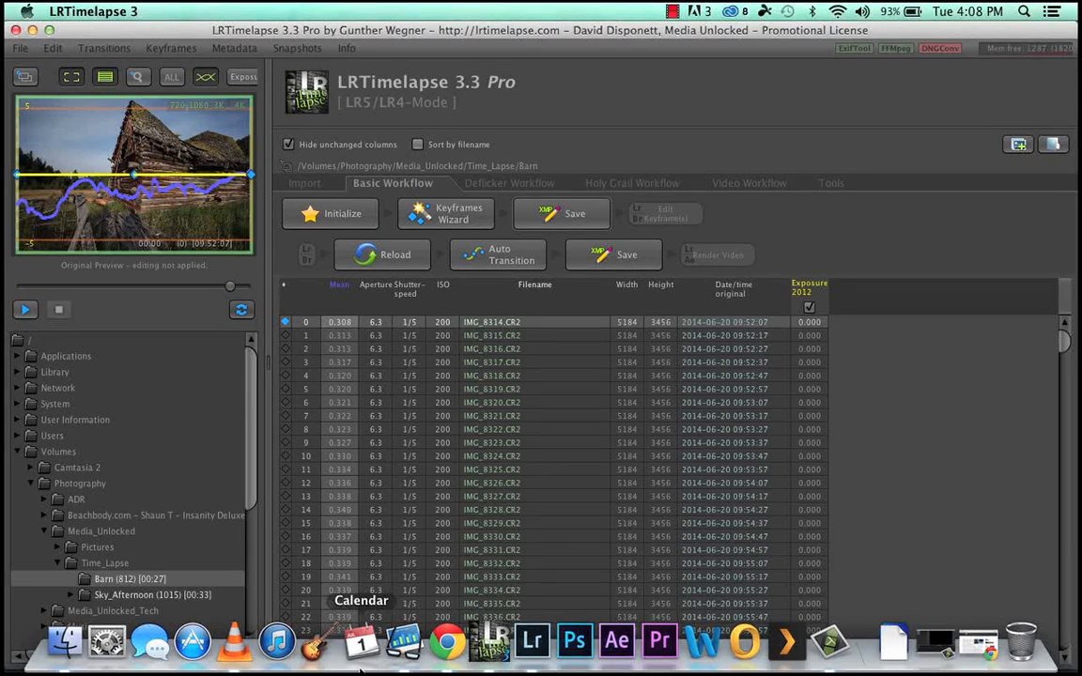
{"action": "left_click", "coordinate": [510, 646]}
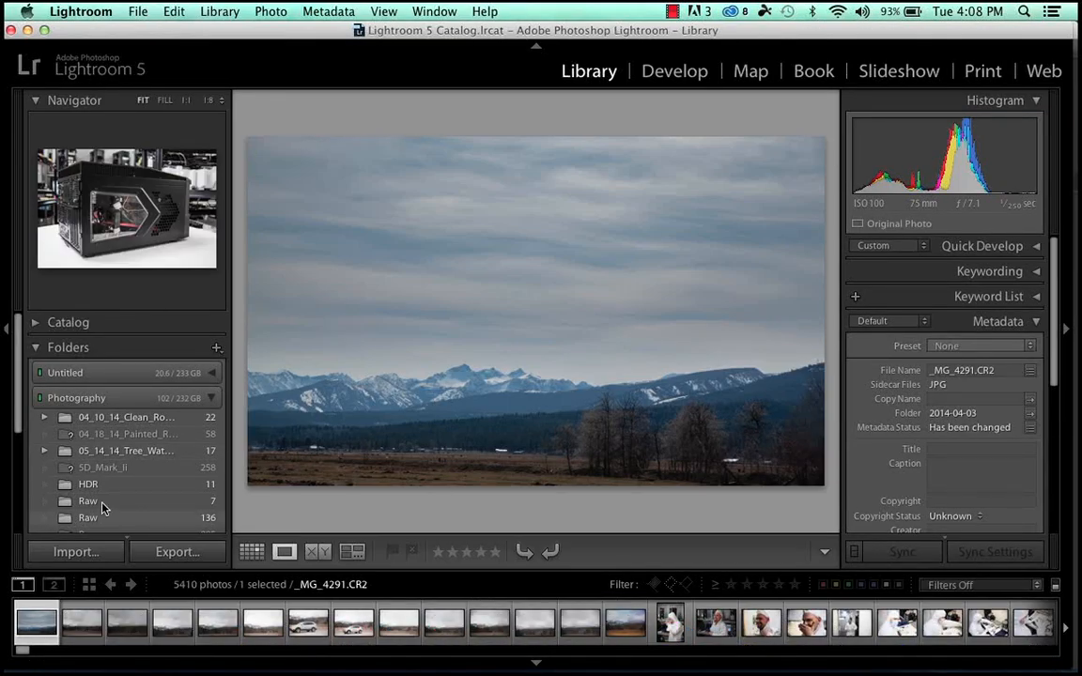
{"action": "left_click", "coordinate": [94, 552]}
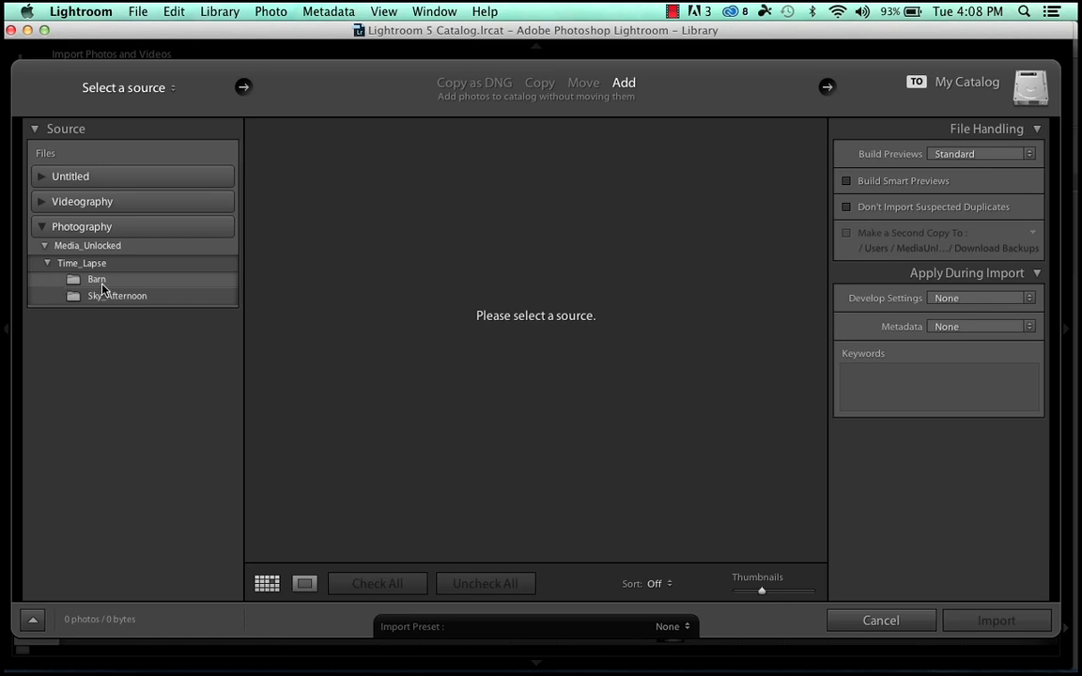
{"action": "left_click", "coordinate": [102, 286]}
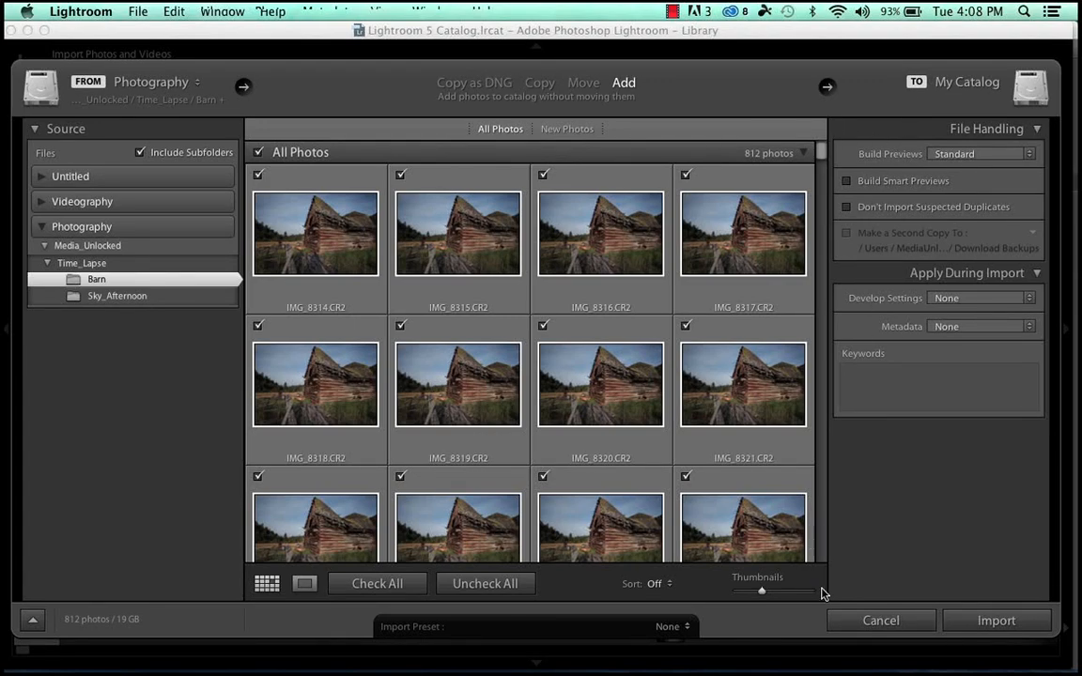
{"action": "left_click", "coordinate": [995, 620]}
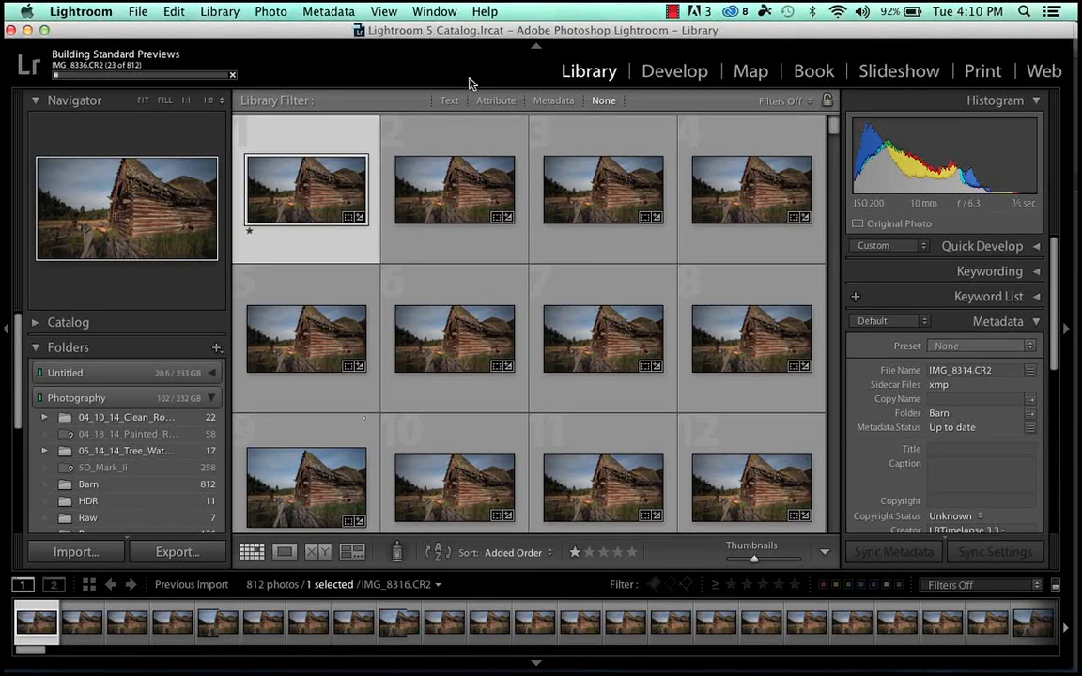
Filter the imported photos with the LRT-All Keyframes preset
{"action": "left_click", "coordinate": [936, 584]}
{"action": "scroll", "coordinate": [948, 582], "scroll_direction": "down", "scroll_amount": 4}
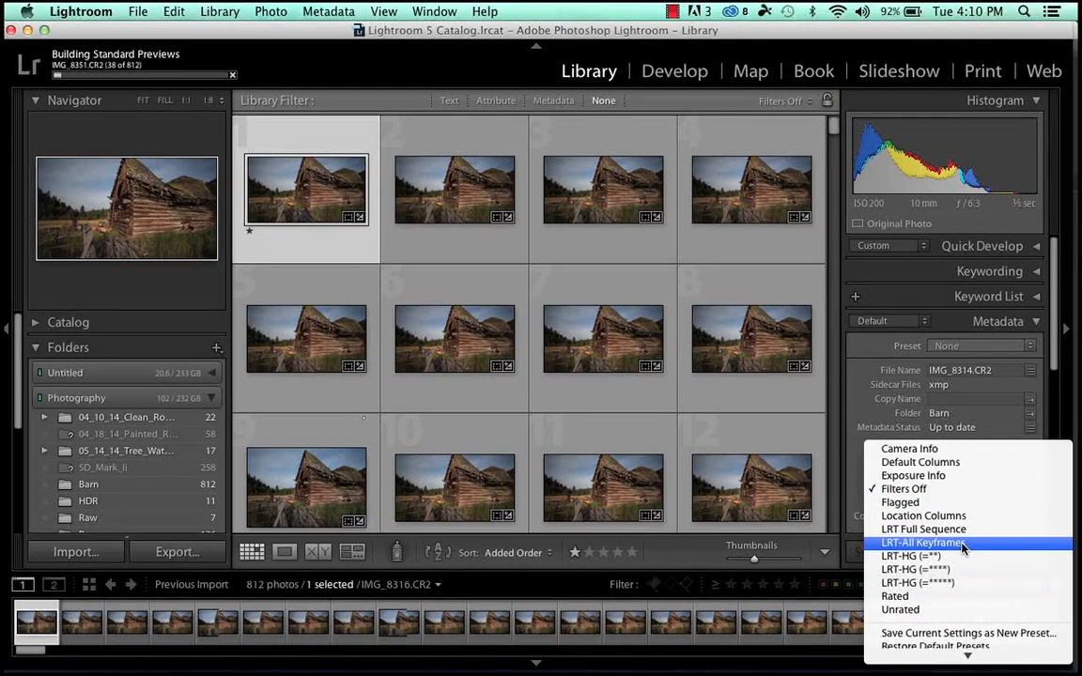
{"action": "left_click", "coordinate": [962, 544]}
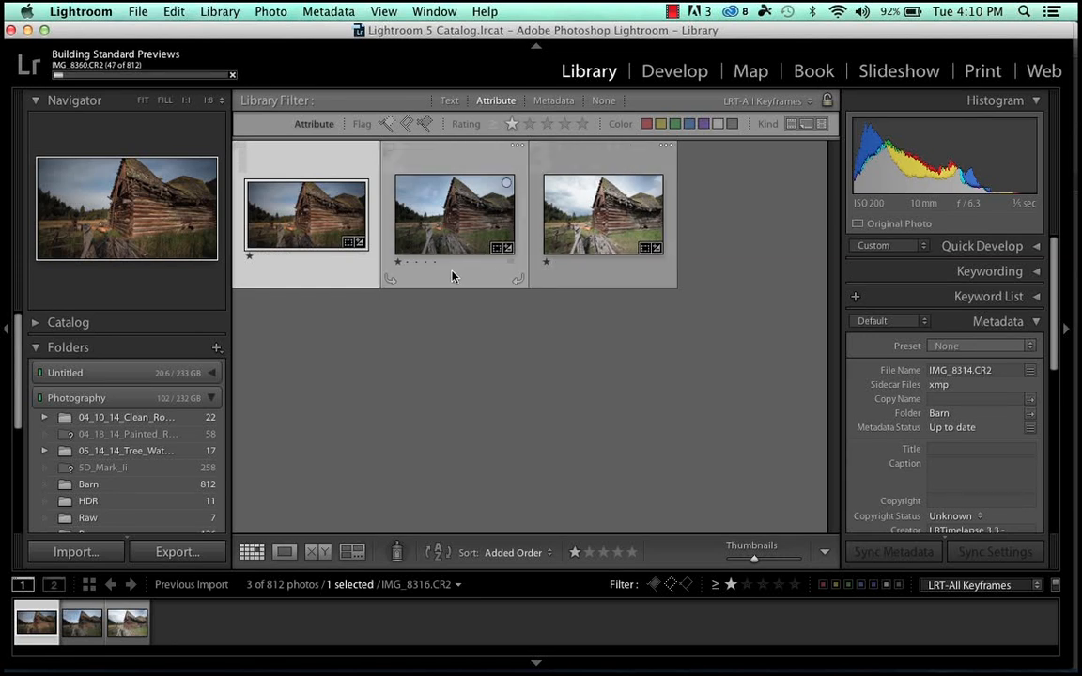
View the first keyframe in the large single-photo view and compare the three keyframe photos back and forth
{"action": "double_click", "coordinate": [325, 233]}
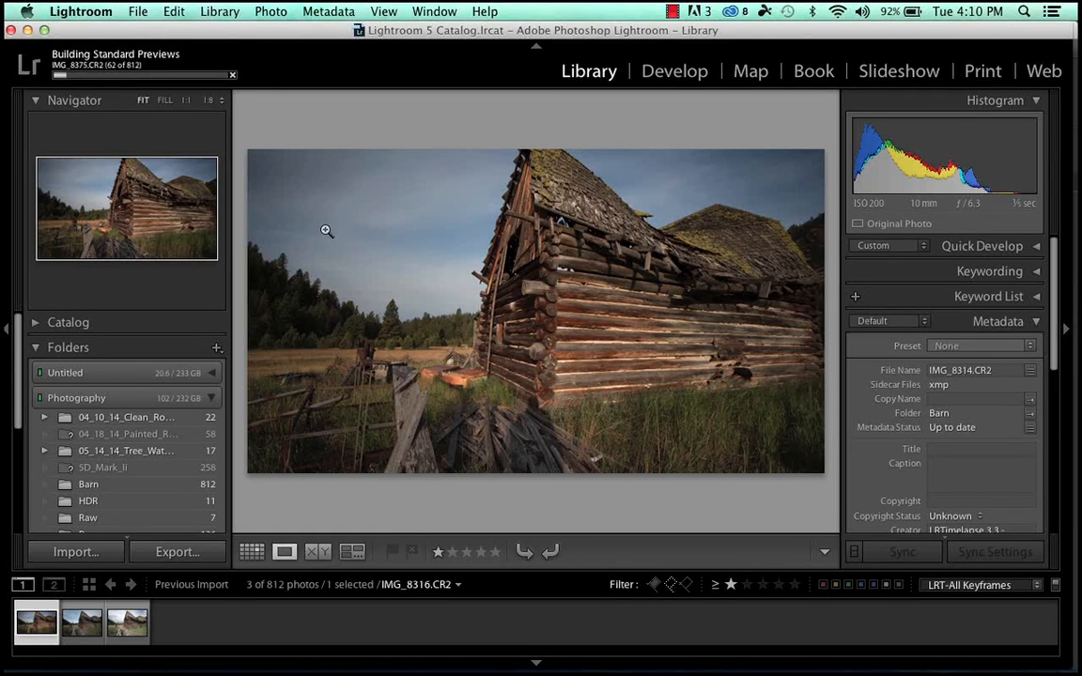
{"action": "key", "text": "Right"}
{"action": "key", "text": "Right"}
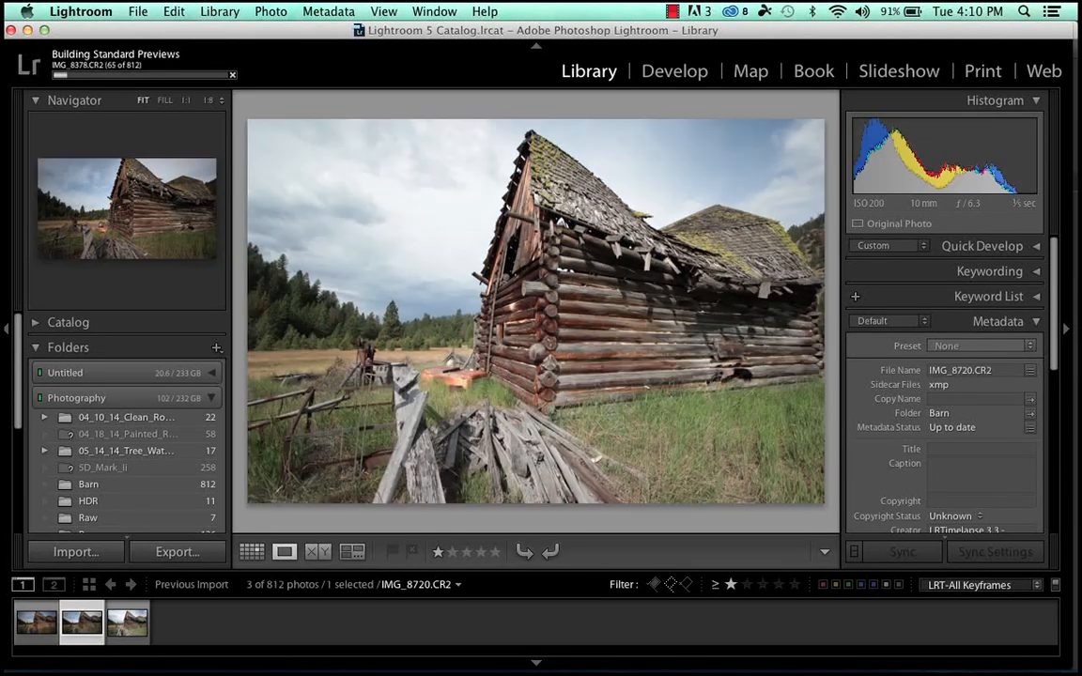
{"action": "key", "text": "Left"}
{"action": "key", "text": "Left"}
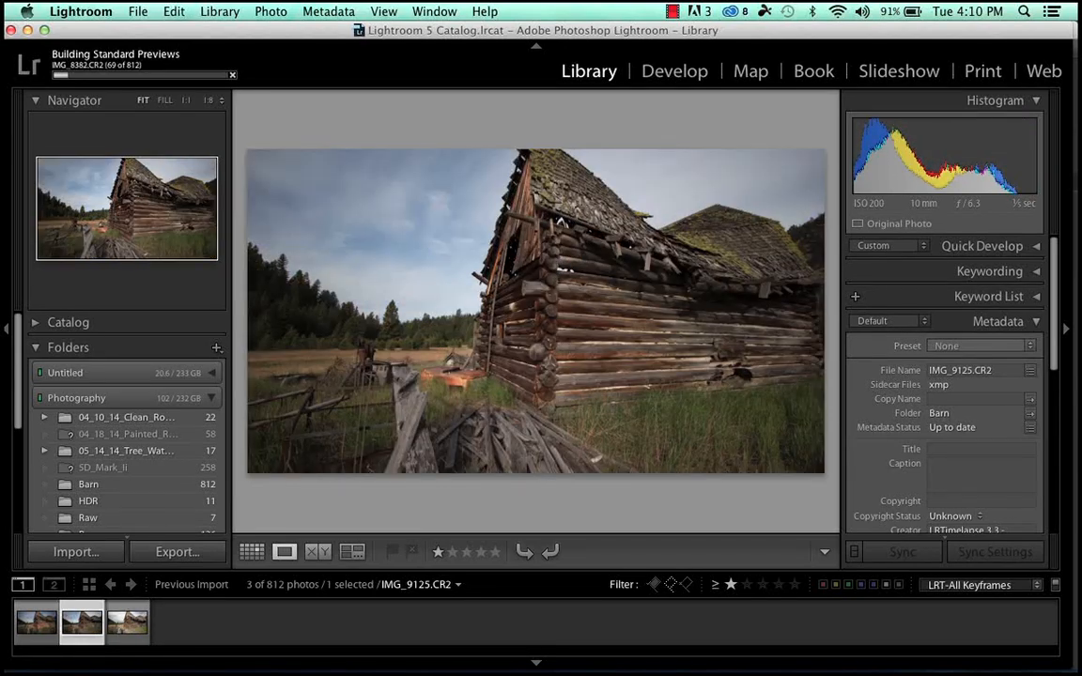
{"action": "key", "text": "Right"}
{"action": "key", "text": "Right"}
{"action": "key", "text": "Left"}
{"action": "key", "text": "Left"}
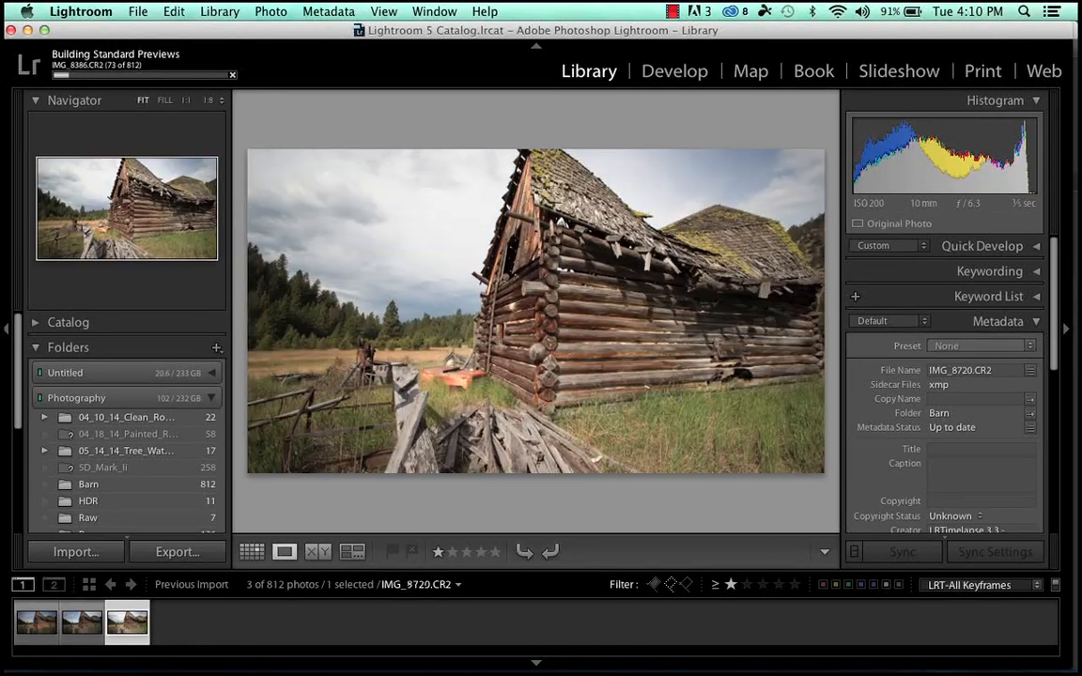
{"action": "key", "text": "Right"}
{"action": "key", "text": "Right"}
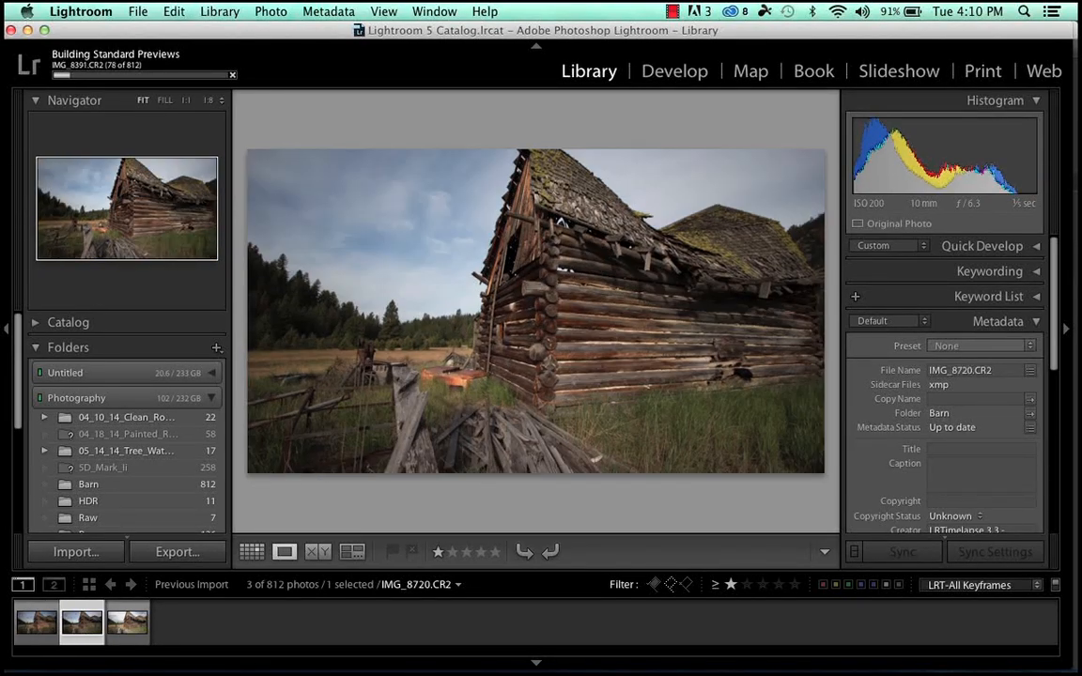
{"action": "key", "text": "Left"}
{"action": "key", "text": "Left"}
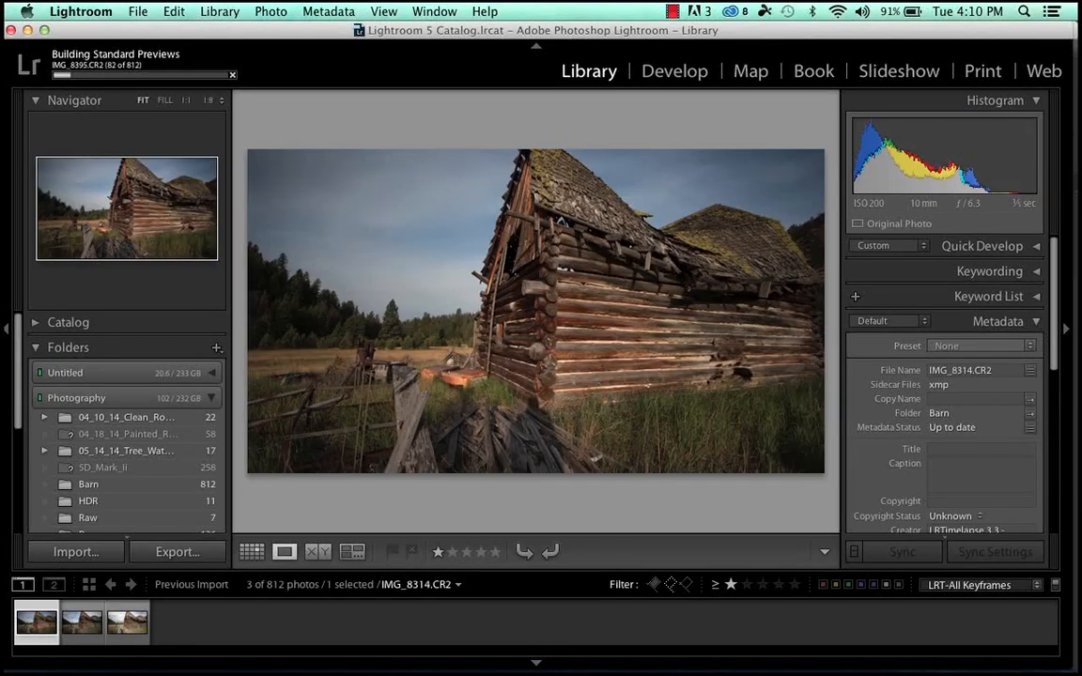
In Develop, set the first keyframe's Exposure to +0.55, Contrast to +36, Highlights to −96, Shadows to +27 and Blacks to +27
{"action": "key", "text": "Right"}
{"action": "key", "text": "Right"}
{"action": "key", "text": "Left"}
{"action": "key", "text": "Left"}
{"action": "left_click", "coordinate": [661, 73]}
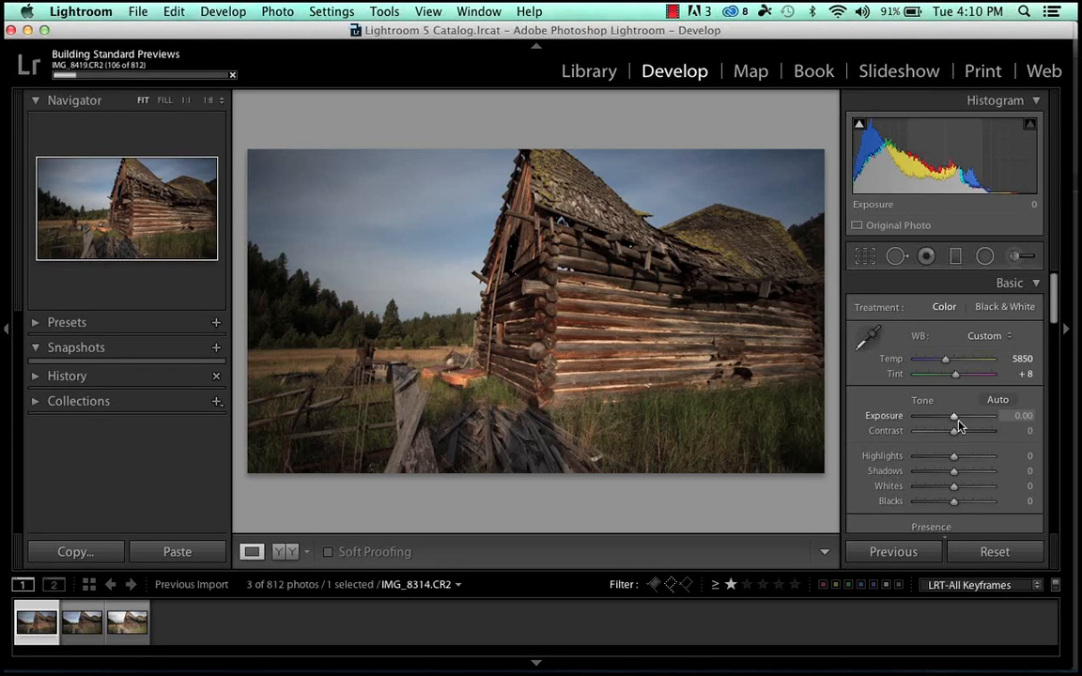
{"action": "left_click_drag", "start_coordinate": [958, 421], "coordinate": [959, 420]}
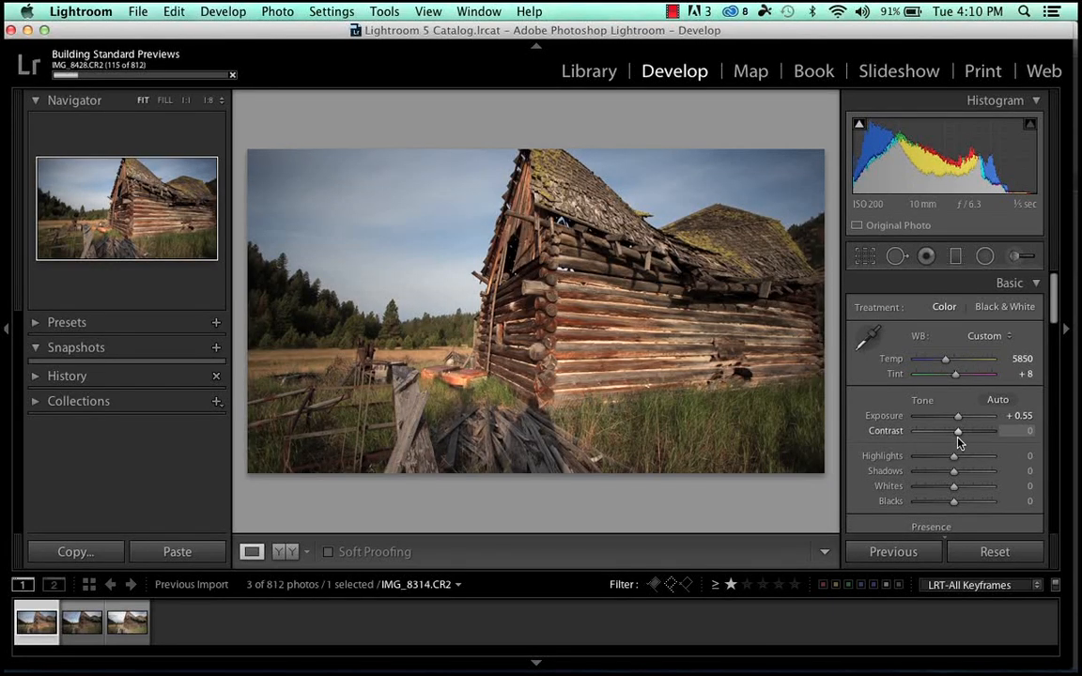
{"action": "left_click_drag", "start_coordinate": [956, 433], "coordinate": [968, 434]}
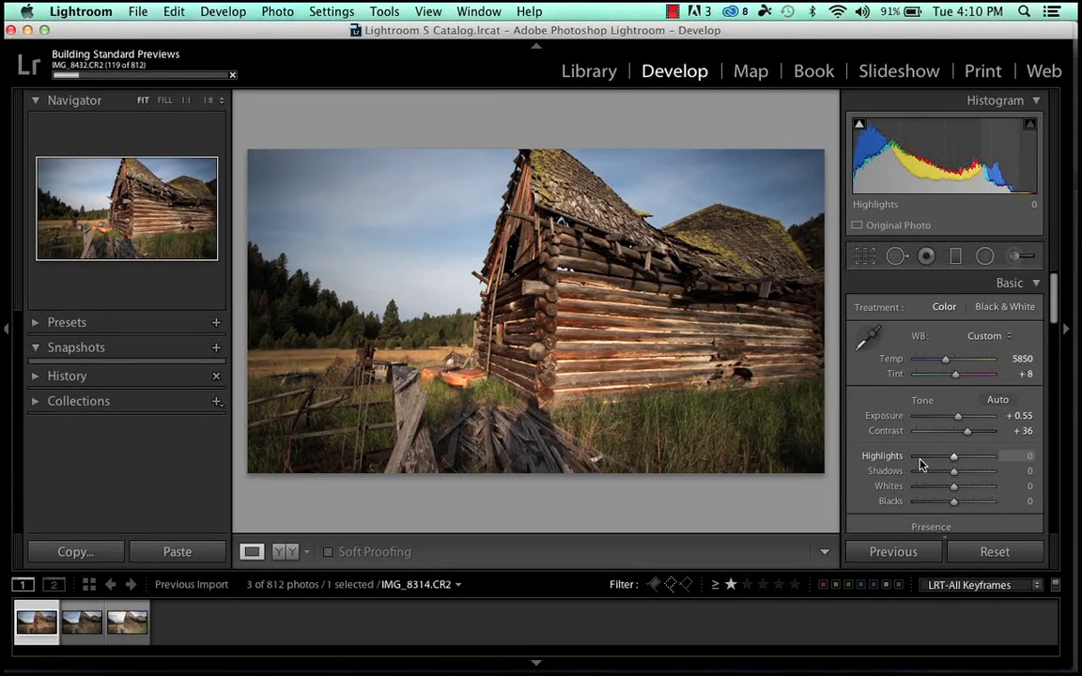
{"action": "left_click", "coordinate": [919, 458]}
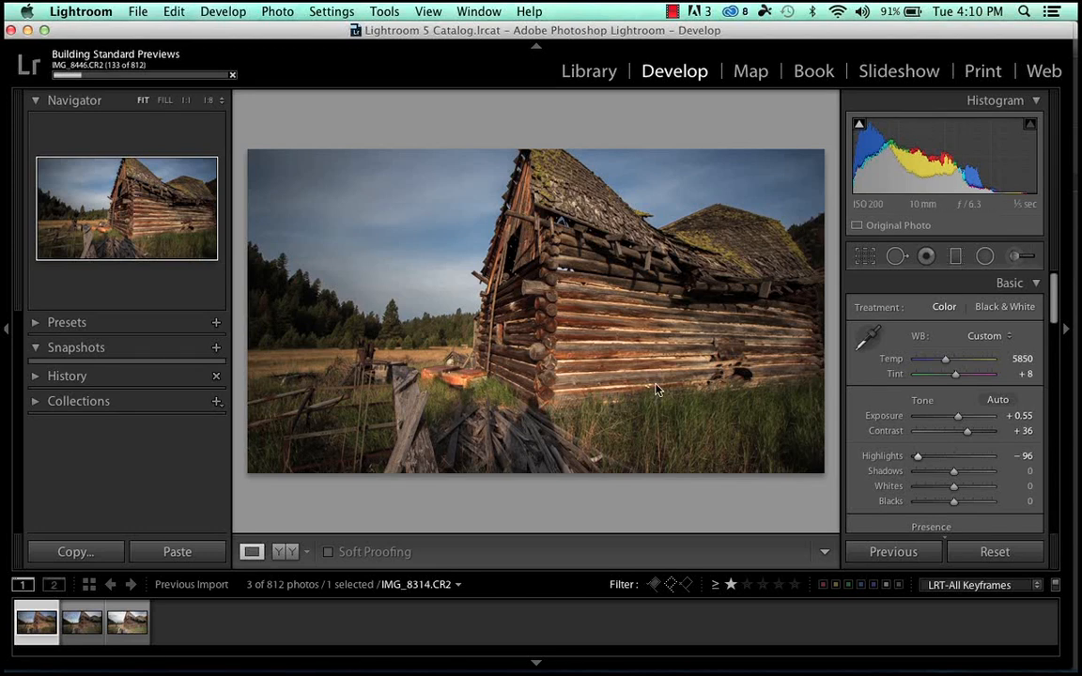
{"action": "left_click_drag", "start_coordinate": [952, 476], "coordinate": [964, 478]}
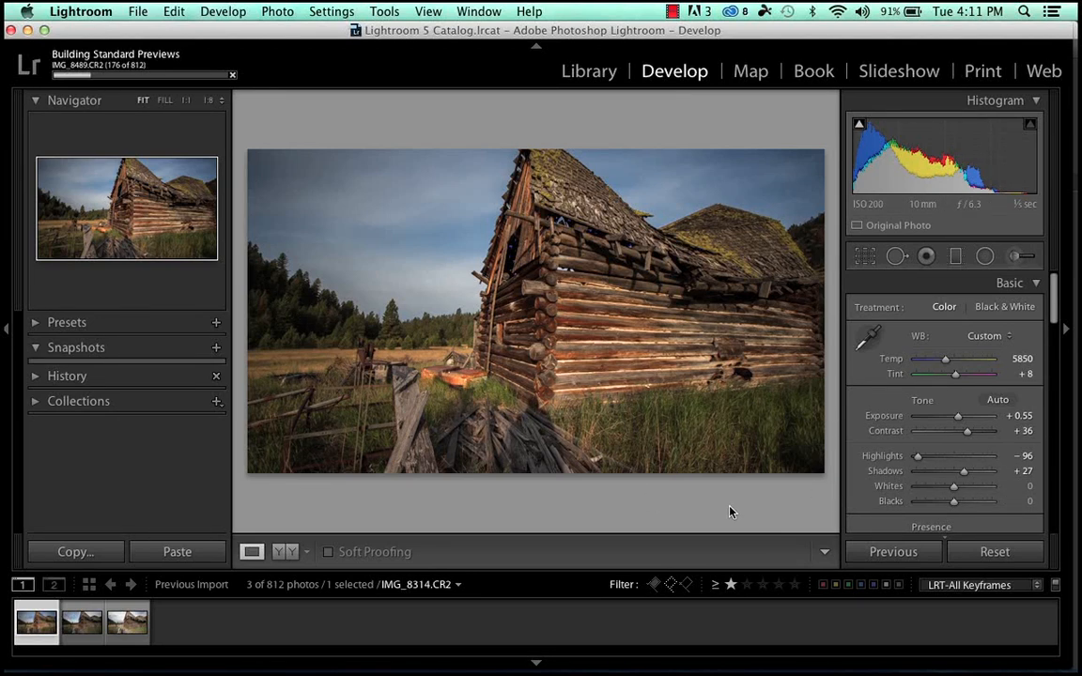
{"action": "scroll", "coordinate": [919, 510], "scroll_direction": "down", "scroll_amount": 1}
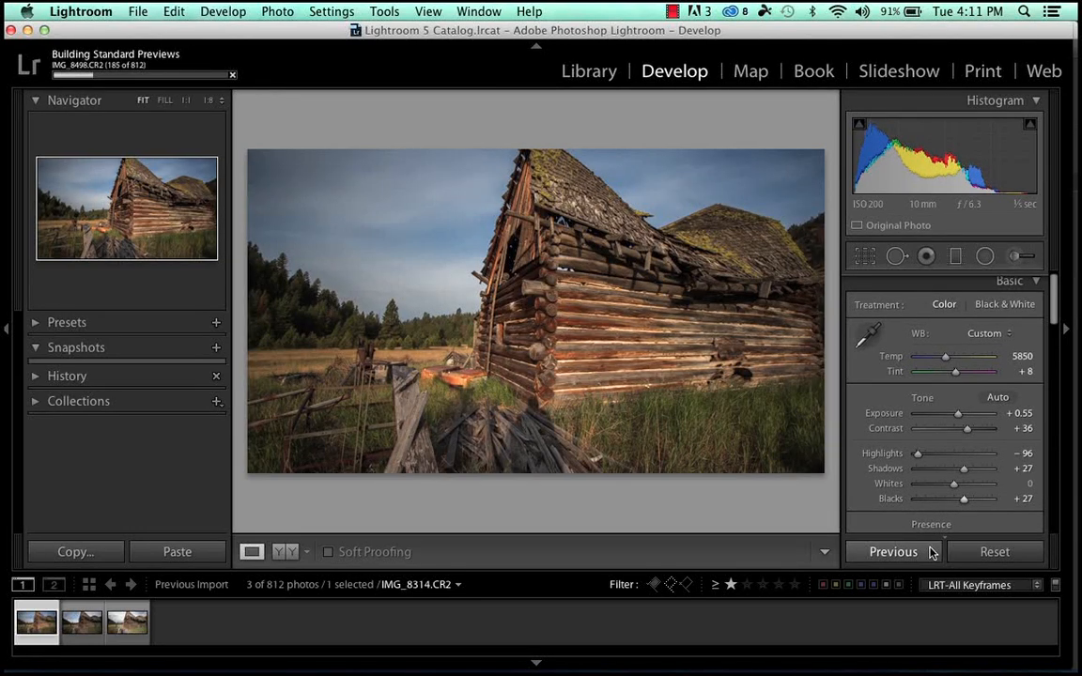
Set the first keyframe's Clarity to +48 and Vibrance to +36
{"action": "scroll", "coordinate": [939, 508], "scroll_direction": "down", "scroll_amount": 2}
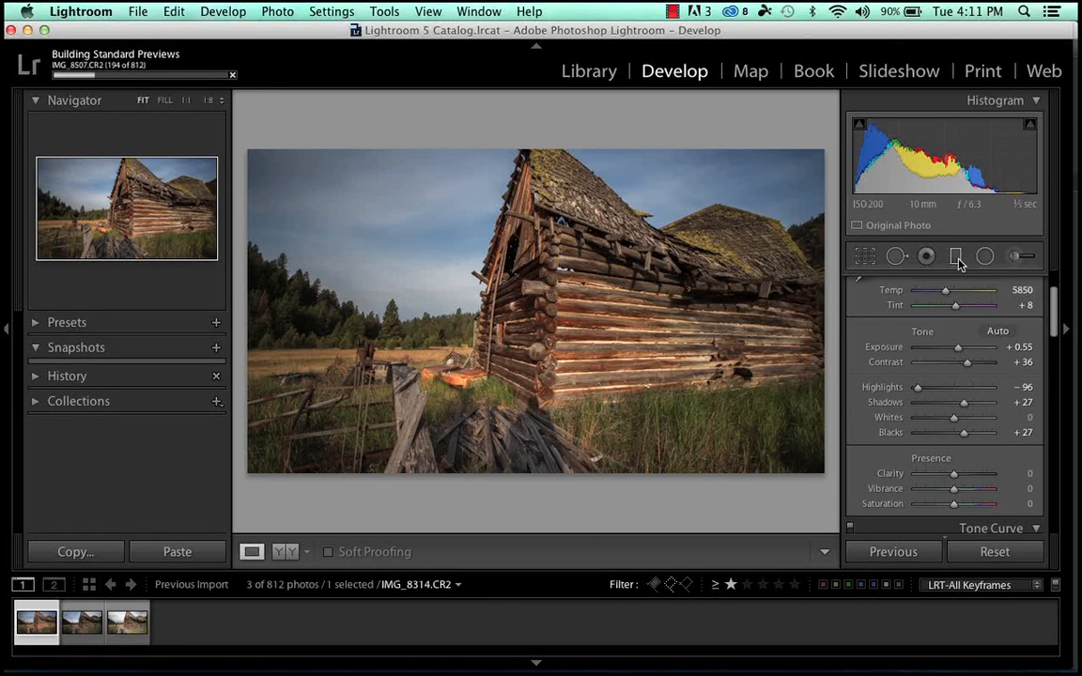
{"action": "left_click", "coordinate": [971, 475]}
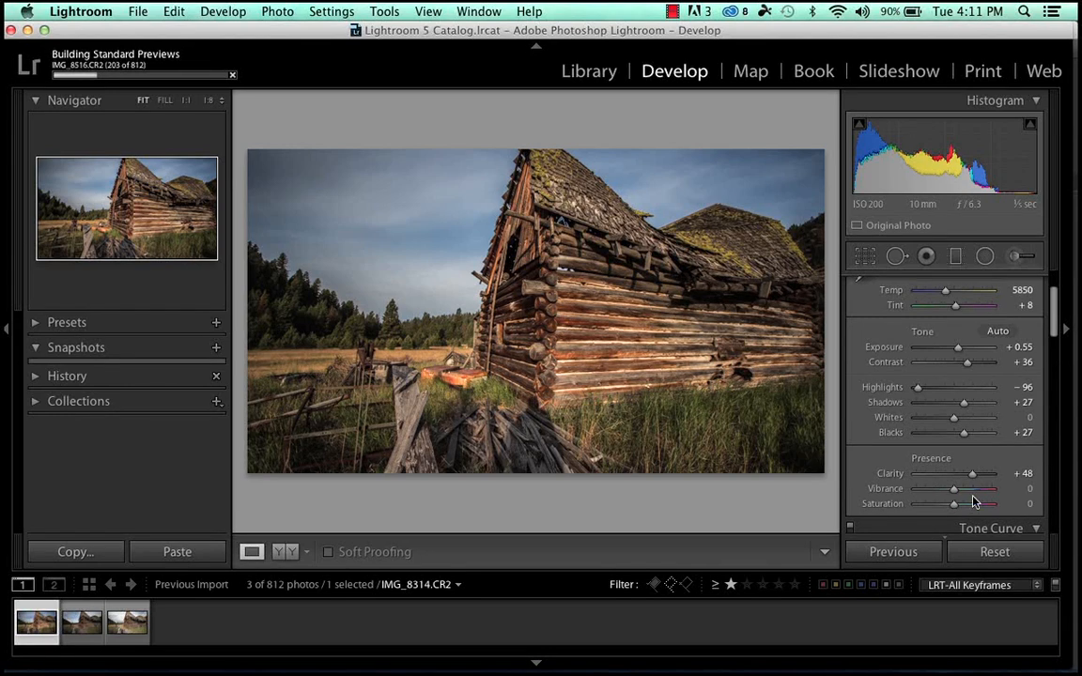
{"action": "left_click", "coordinate": [968, 489]}
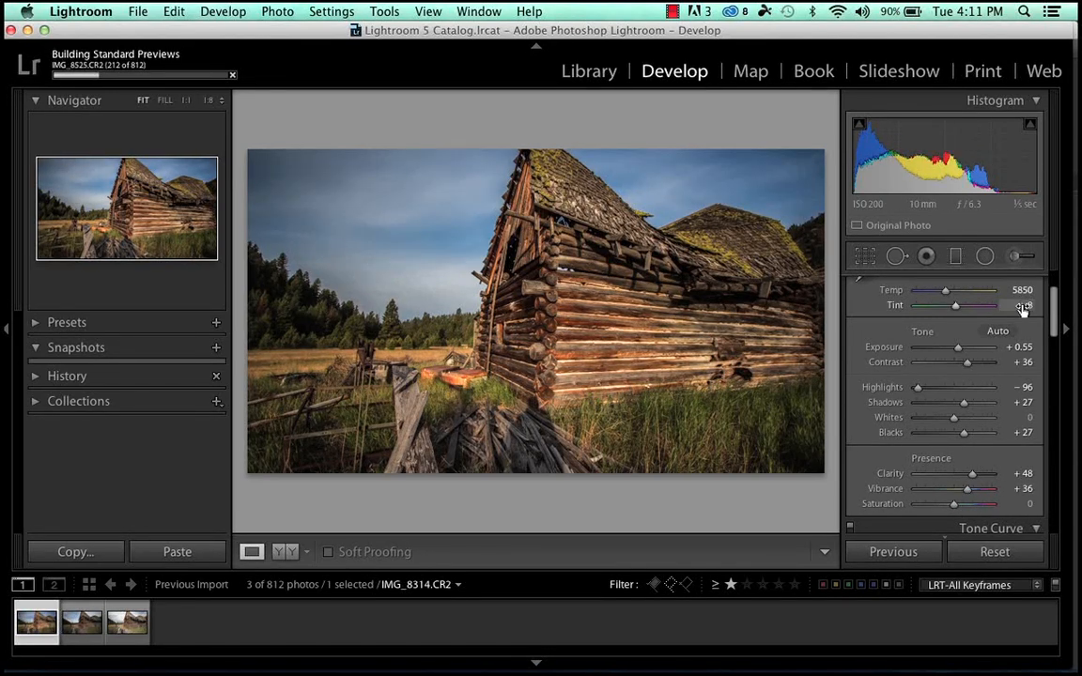
{"action": "left_click_drag", "start_coordinate": [1053, 301], "coordinate": [1053, 414]}
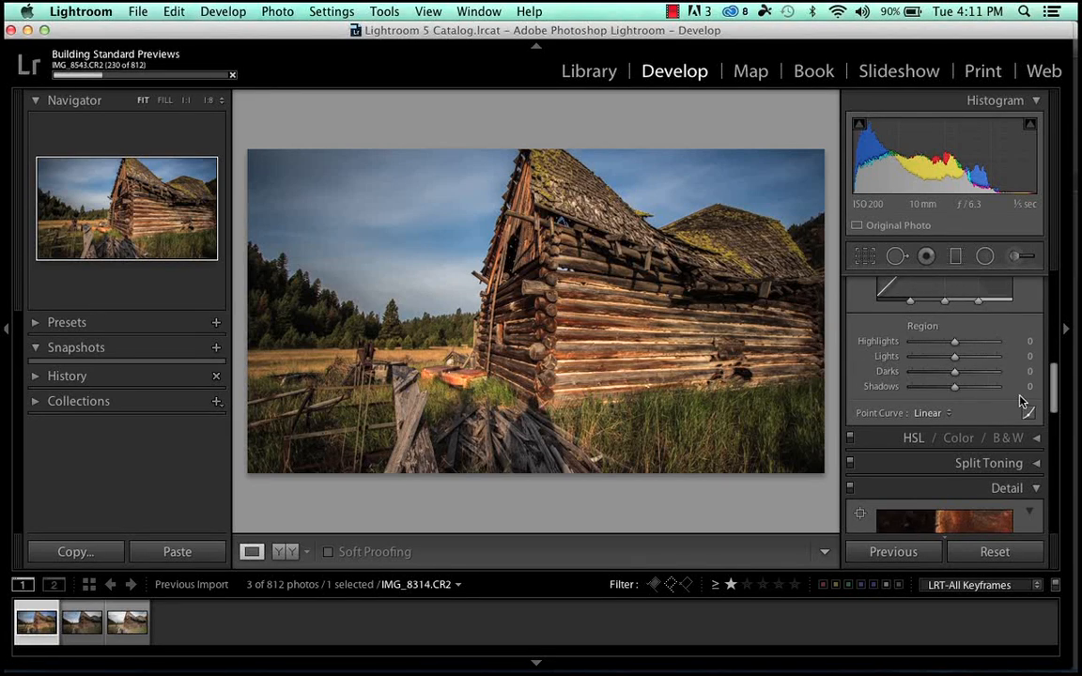
{"action": "left_click_drag", "start_coordinate": [1053, 404], "coordinate": [1054, 310]}
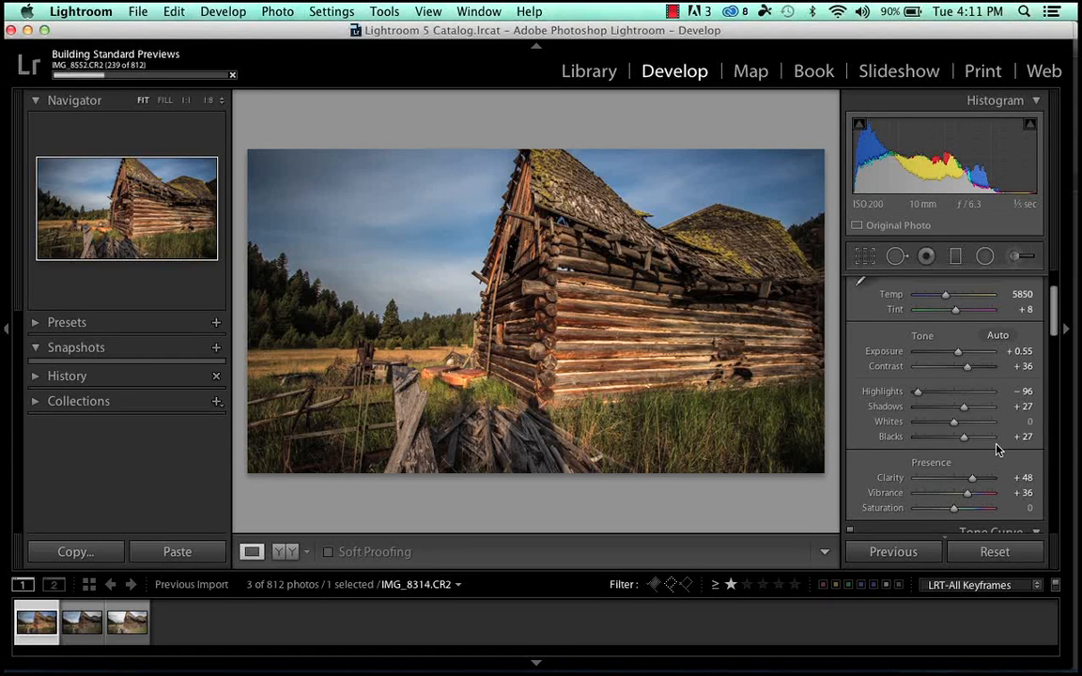
{"action": "scroll", "coordinate": [1055, 338], "scroll_direction": "up", "scroll_amount": 3}
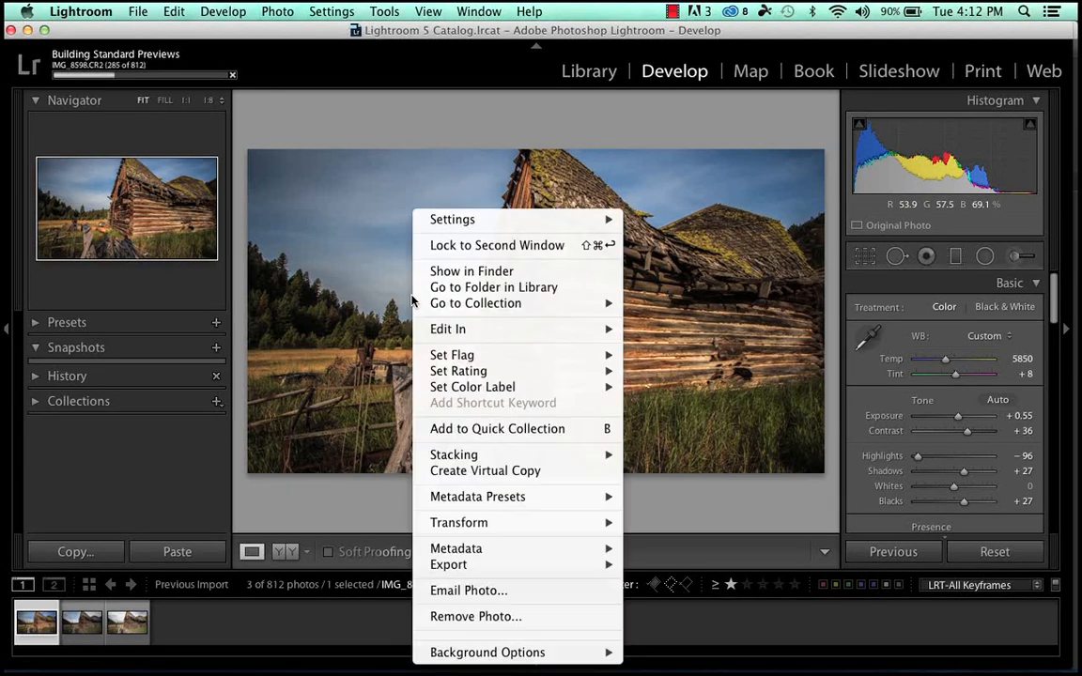
Copy the first keyframe's develop settings, leaving Crop, Straighten Angle and Aspect Ratio excluded
{"action": "right_click", "coordinate": [412, 293]}
{"action": "mouse_move", "coordinate": [566, 228]}
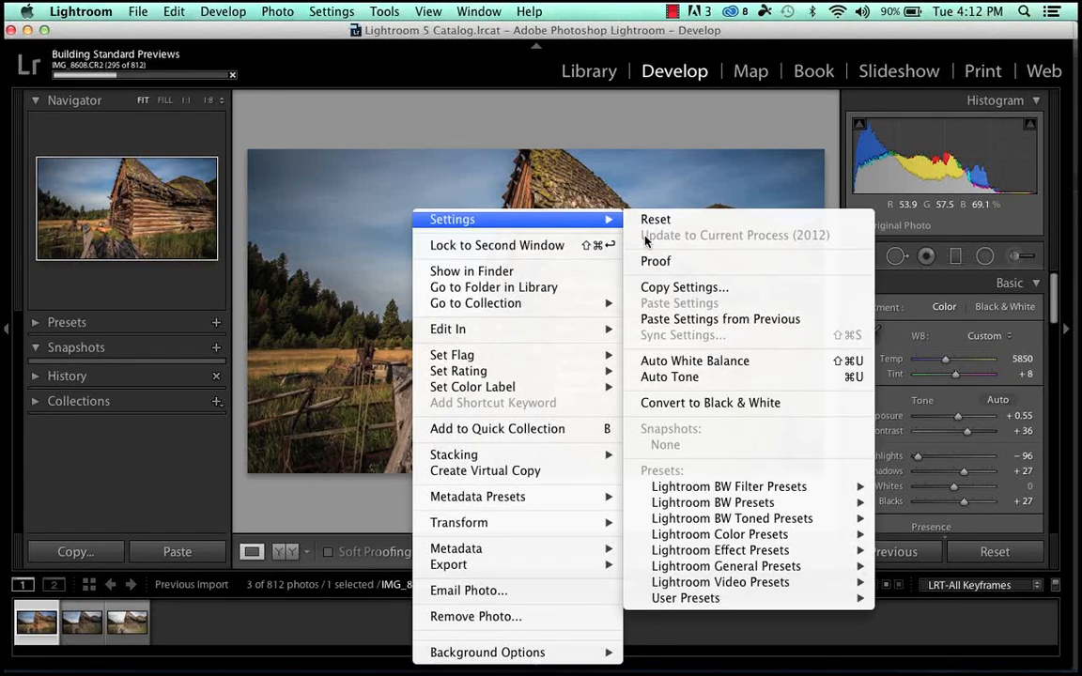
{"action": "left_click", "coordinate": [655, 289]}
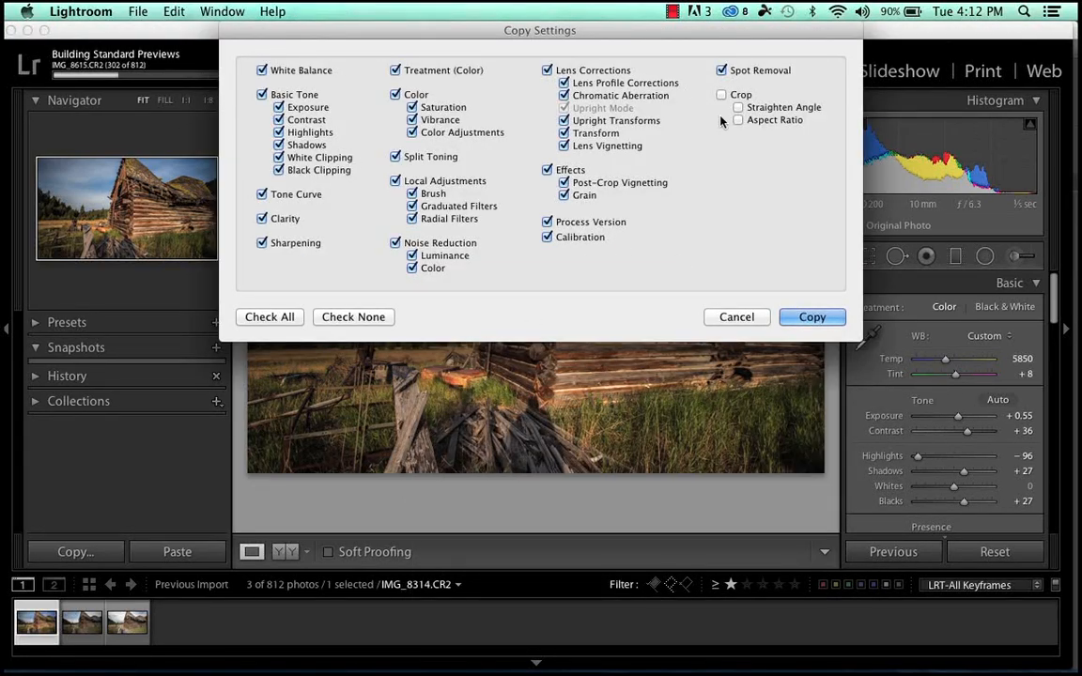
{"action": "left_click", "coordinate": [813, 317]}
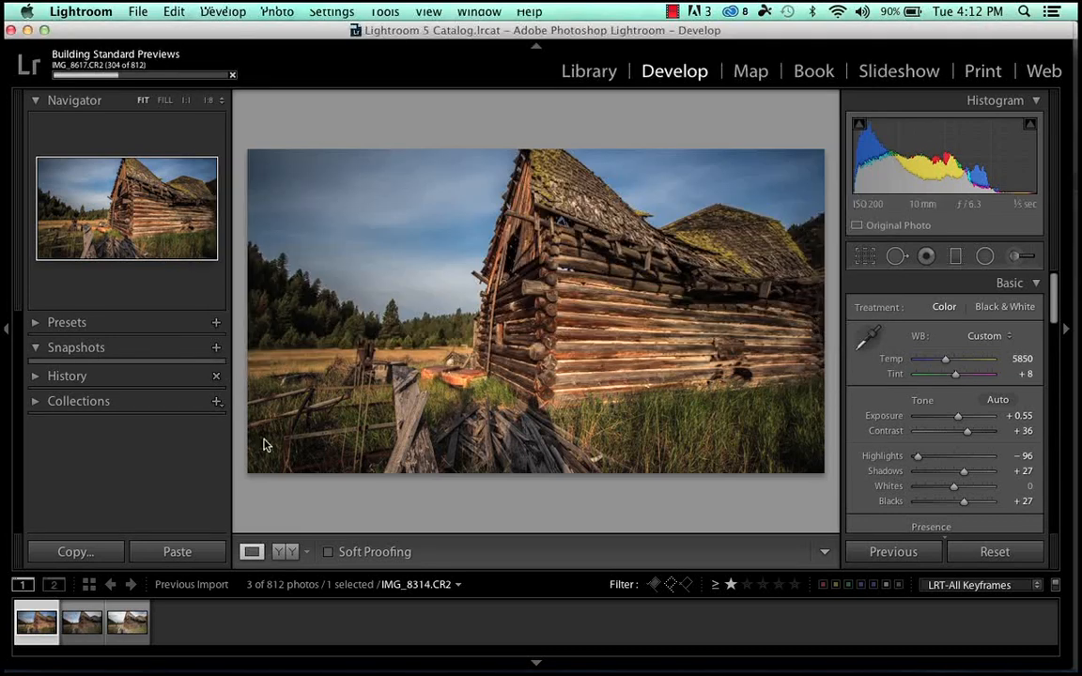
Paste the copied develop settings onto the second keyframe, IMG_8720.CR2
{"action": "left_click", "coordinate": [75, 635]}
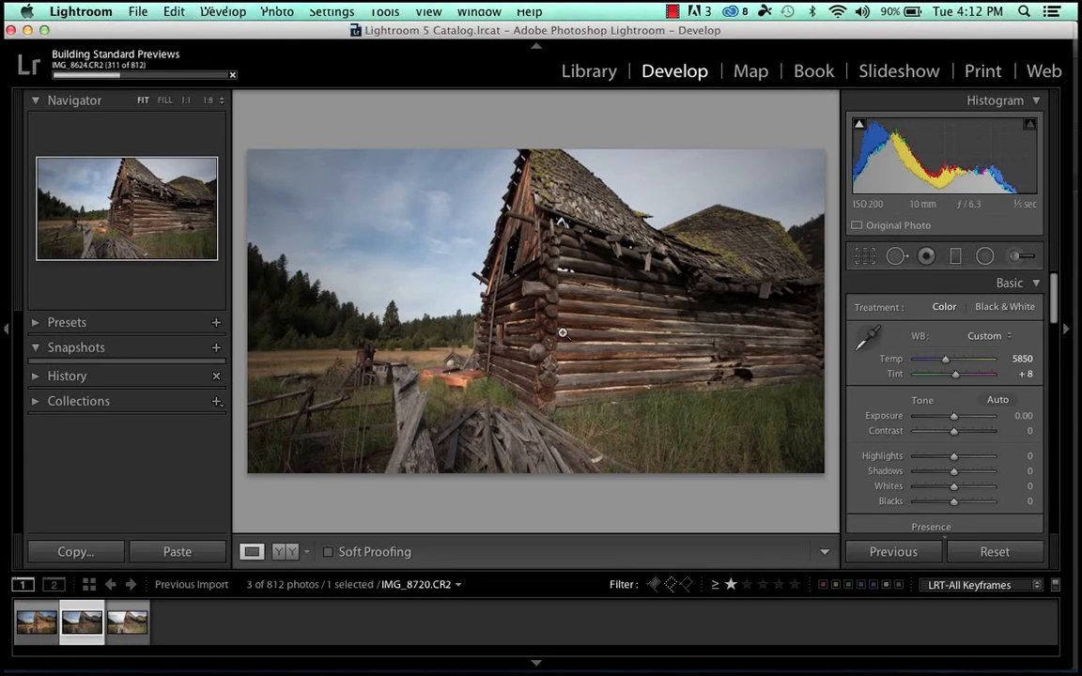
{"action": "right_click", "coordinate": [550, 329]}
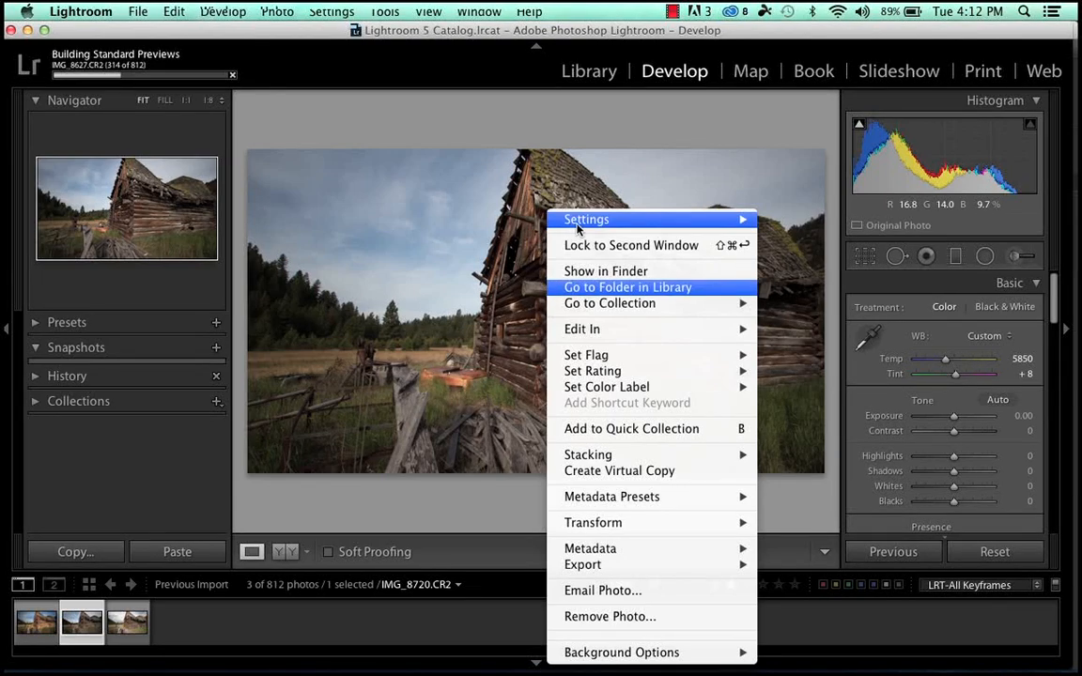
{"action": "mouse_move", "coordinate": [626, 219]}
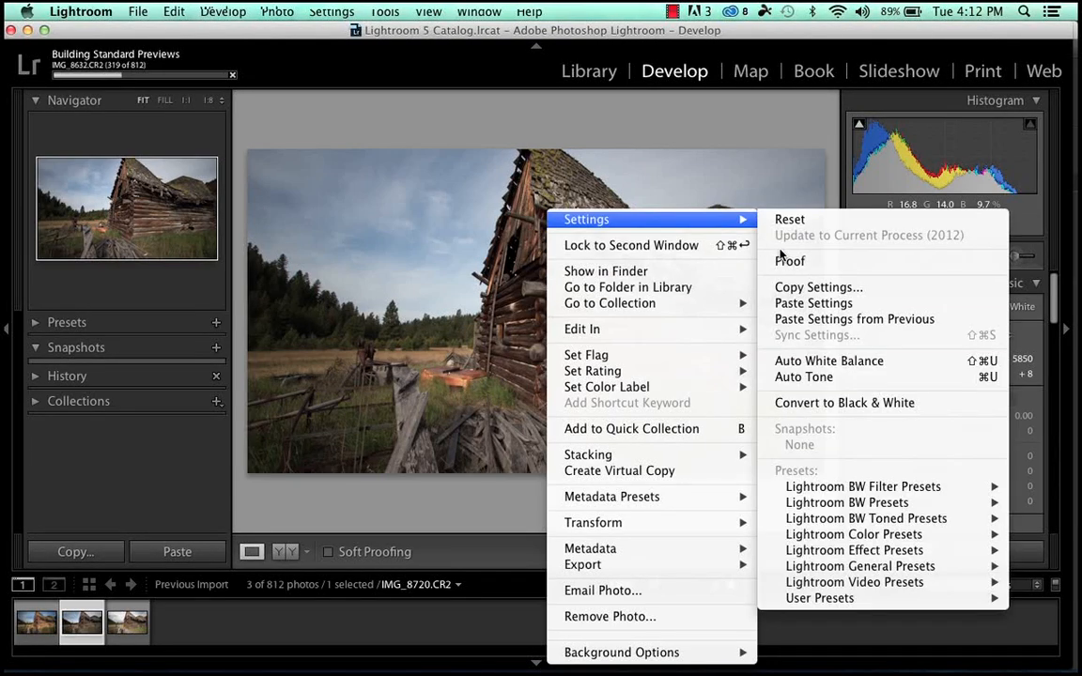
{"action": "left_click", "coordinate": [789, 306]}
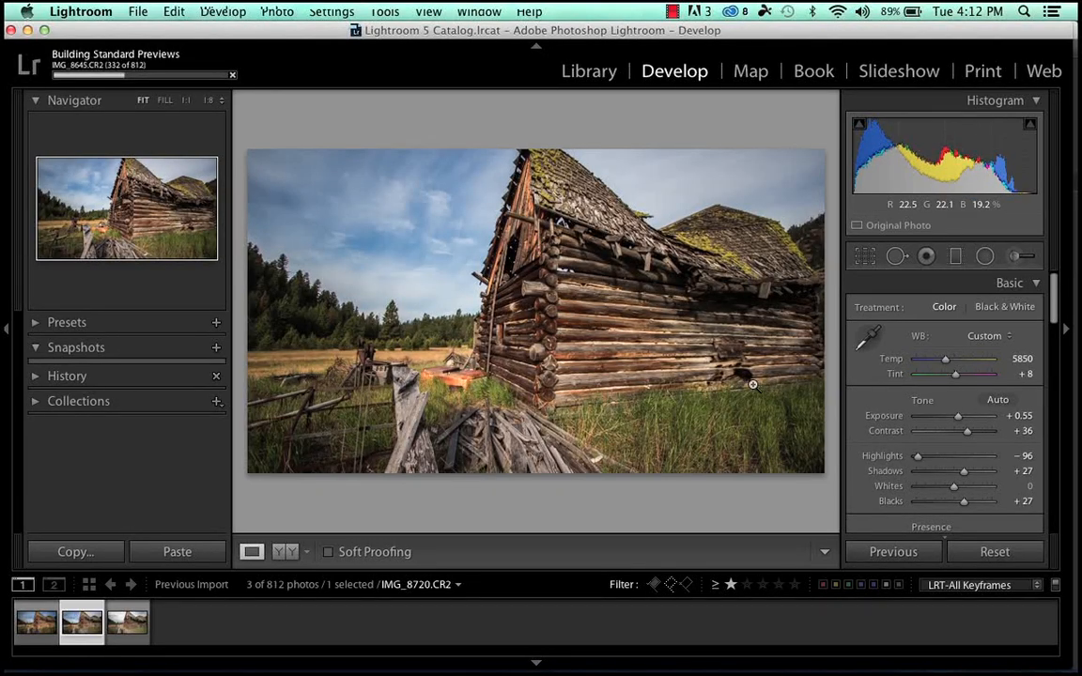
Compare the brightness and color of the first and second keyframes, including the log wall at 1:1 zoom
{"action": "key", "text": "Left"}
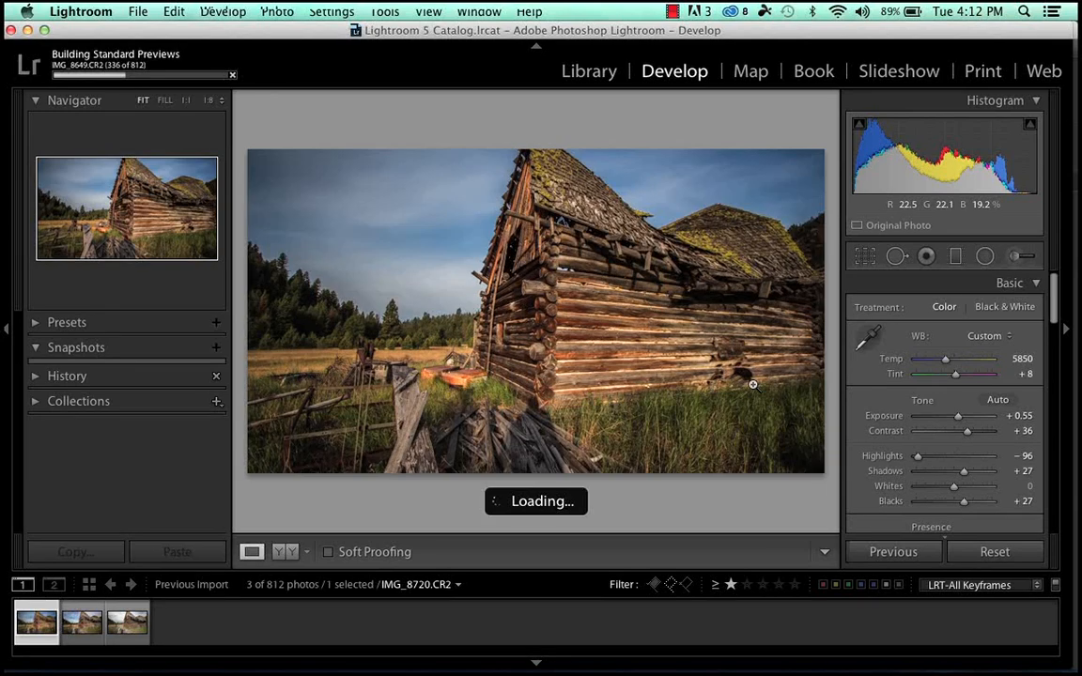
{"action": "key", "text": "Right"}
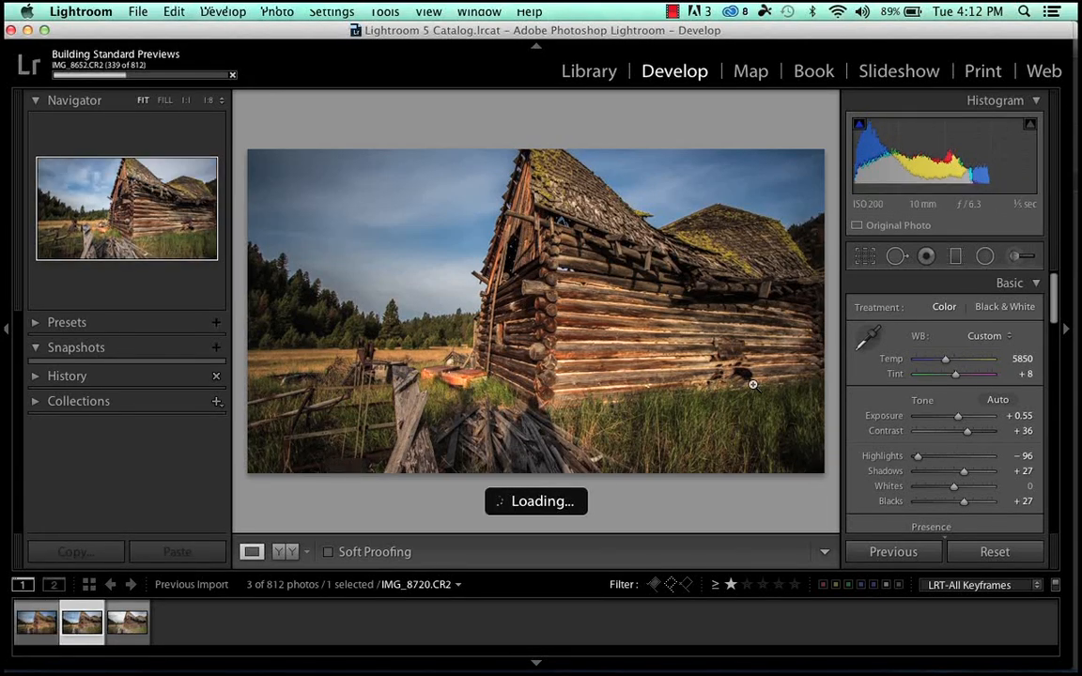
{"action": "key", "text": "Left"}
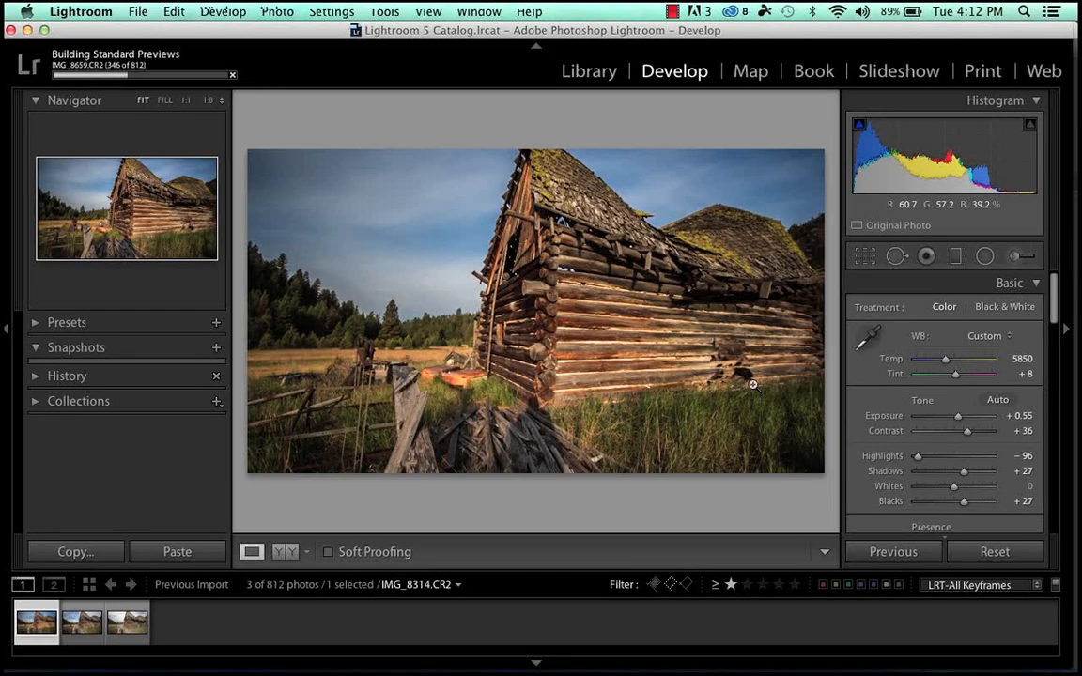
{"action": "key", "text": "Right"}
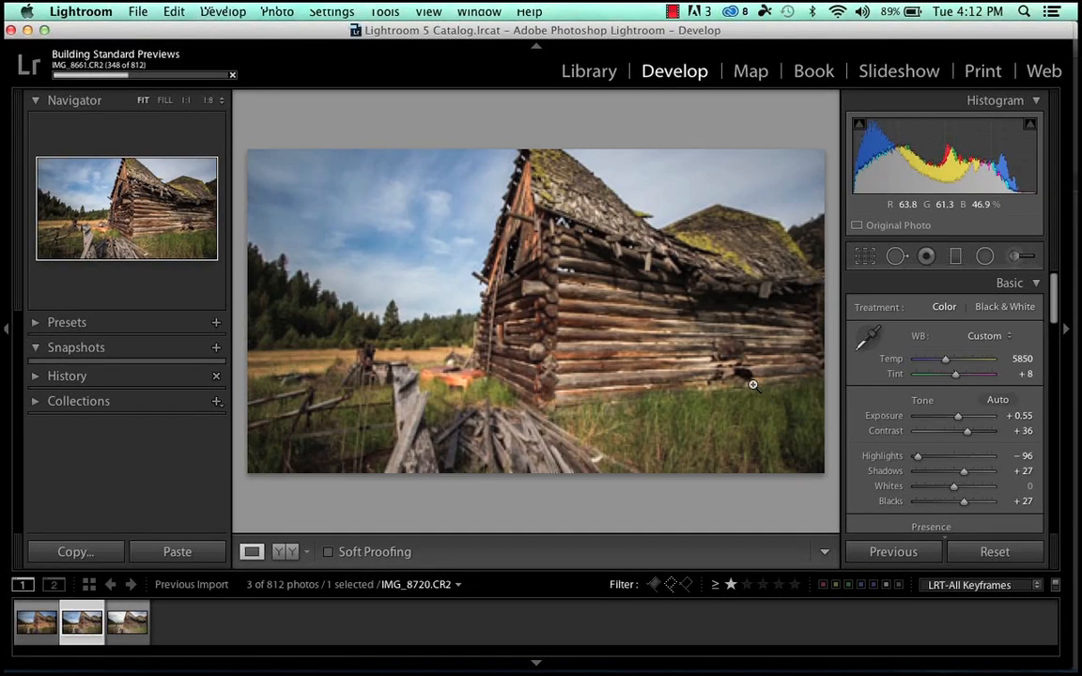
{"action": "key", "text": "Left"}
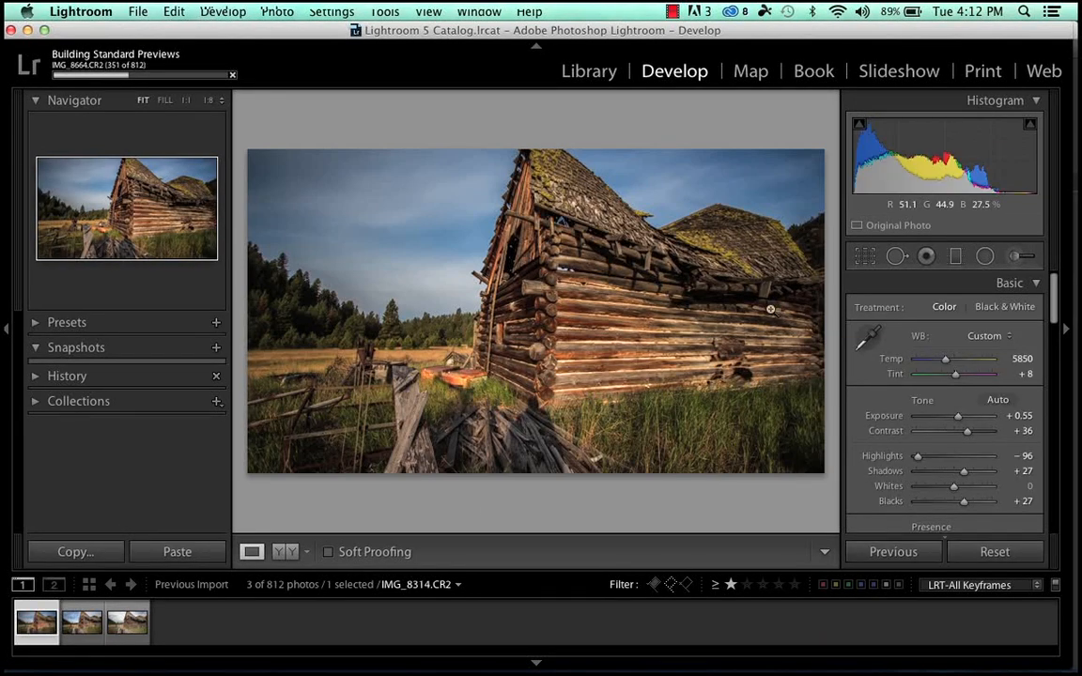
{"action": "left_click", "coordinate": [613, 315]}
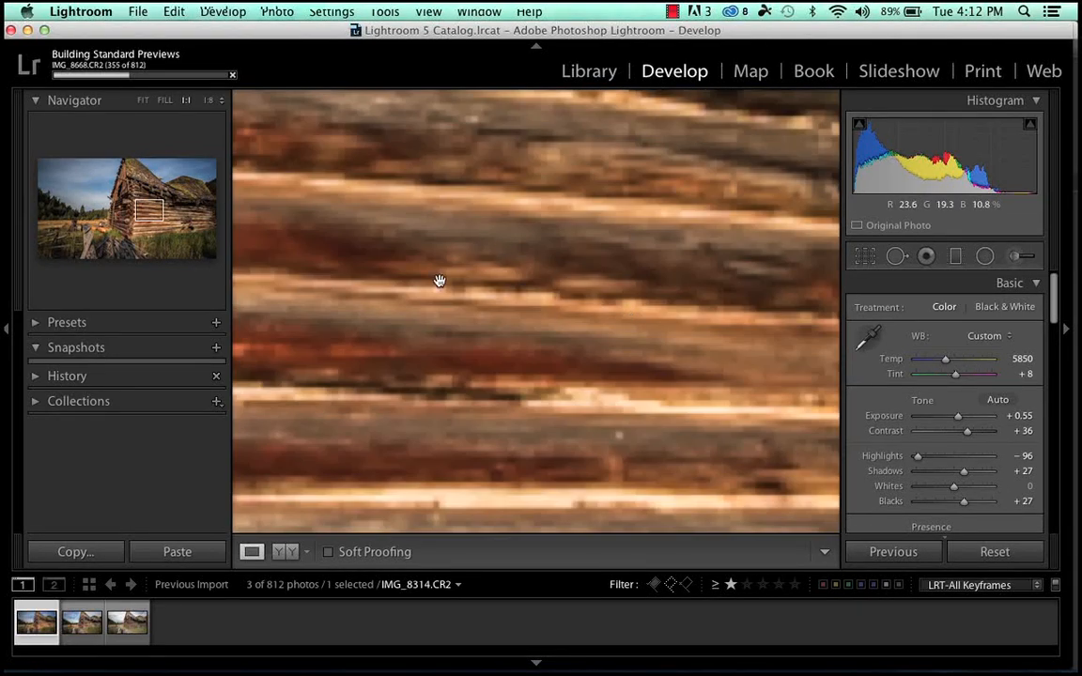
{"action": "left_click", "coordinate": [522, 316]}
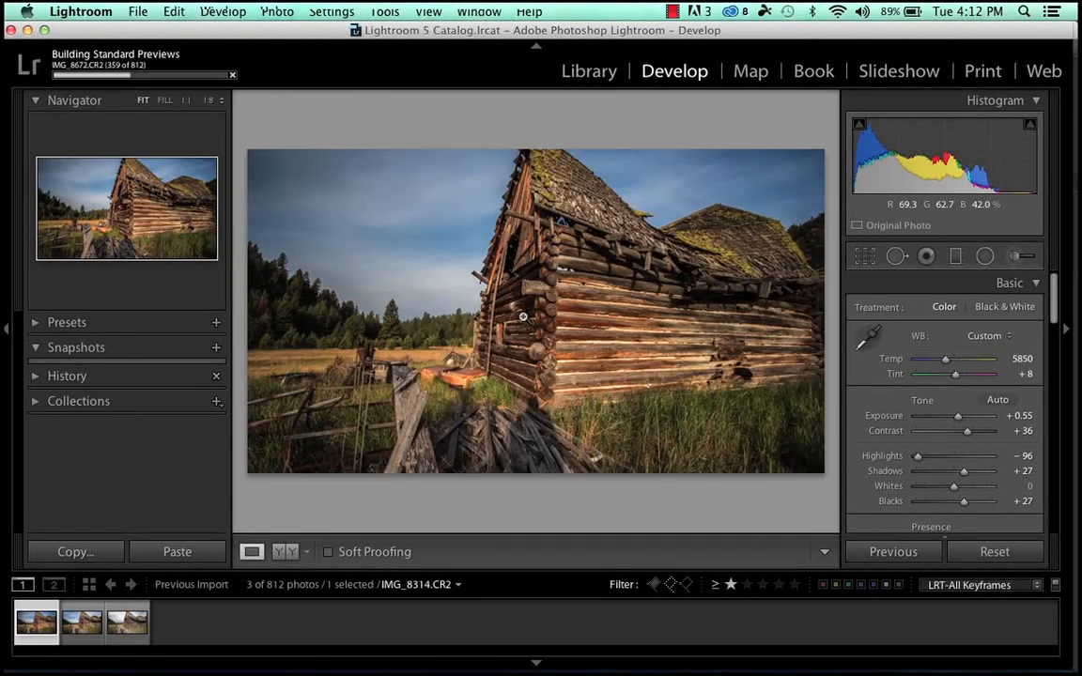
{"action": "key", "text": "Right"}
{"action": "left_click", "coordinate": [573, 338]}
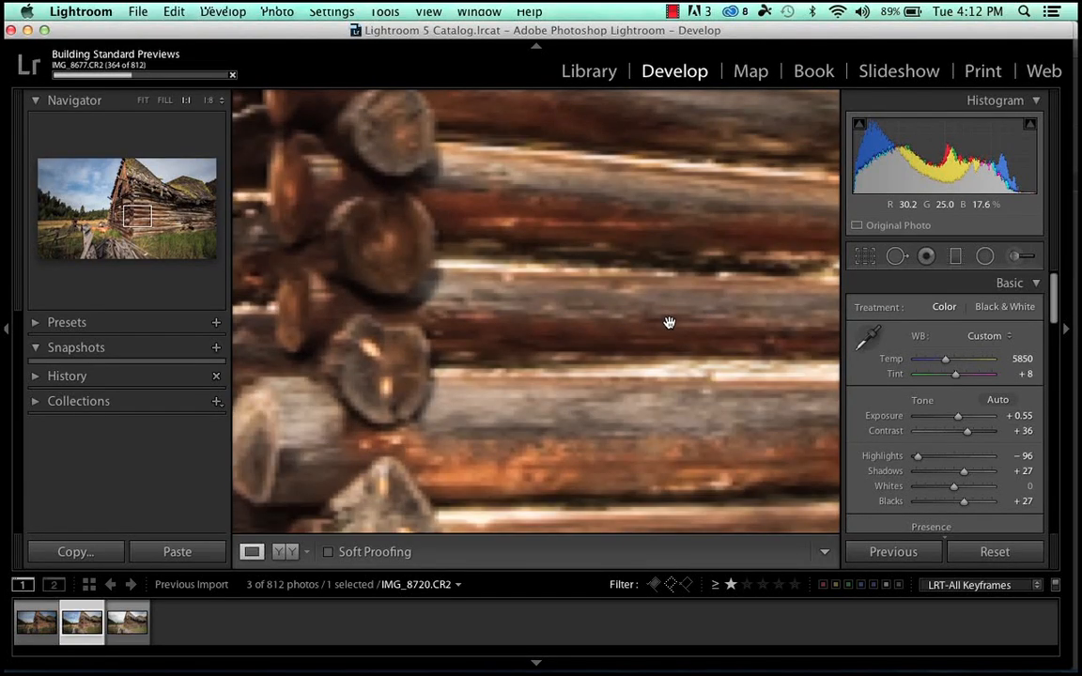
{"action": "left_click", "coordinate": [608, 314]}
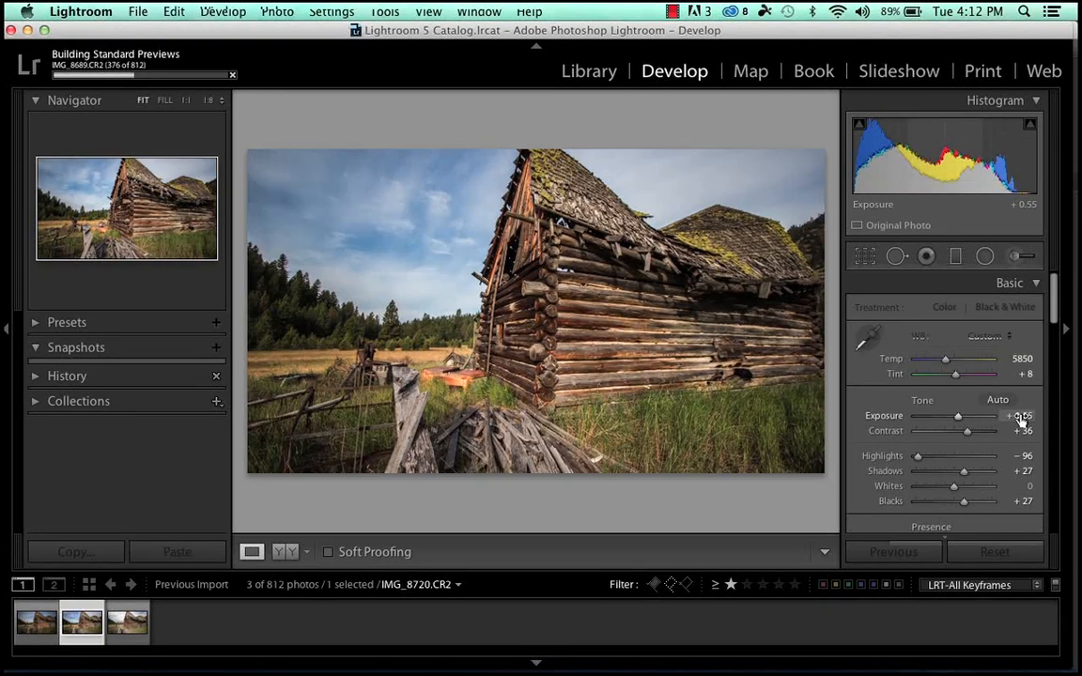
Lower the second keyframe's Exposure to +0.25 and compare it with the first keyframe
{"action": "mouse_move", "coordinate": [1020, 420]}
{"action": "left_mouse_down"}
{"action": "mouse_move", "coordinate": [978, 420]}
{"action": "mouse_move", "coordinate": [1007, 419]}
{"action": "left_mouse_up"}
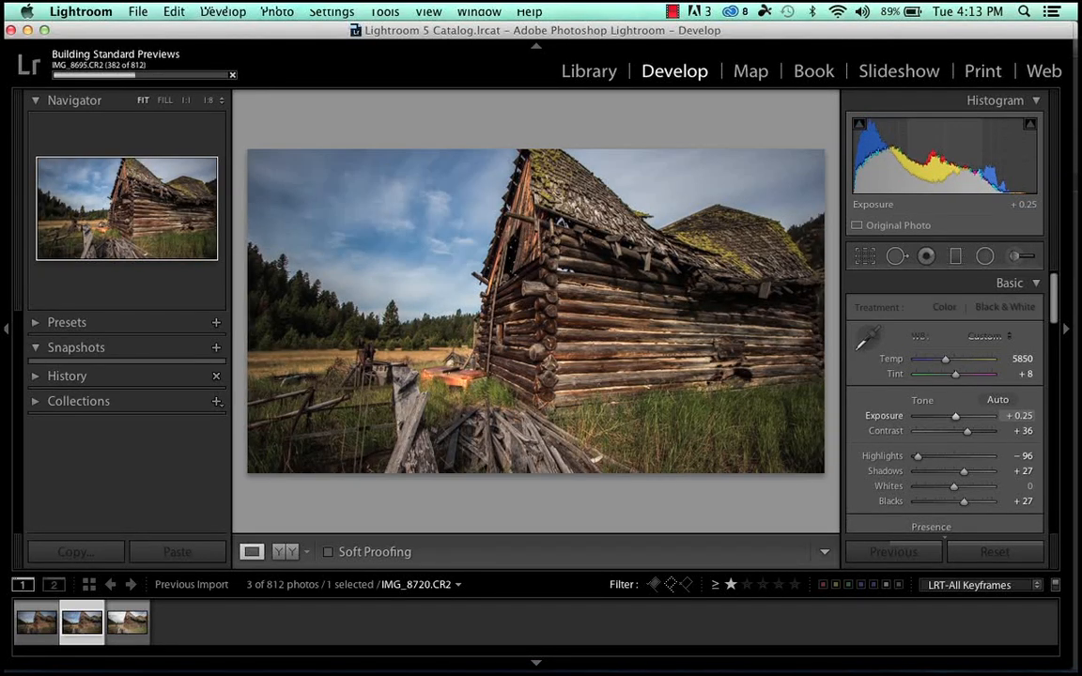
{"action": "key", "text": "Left"}
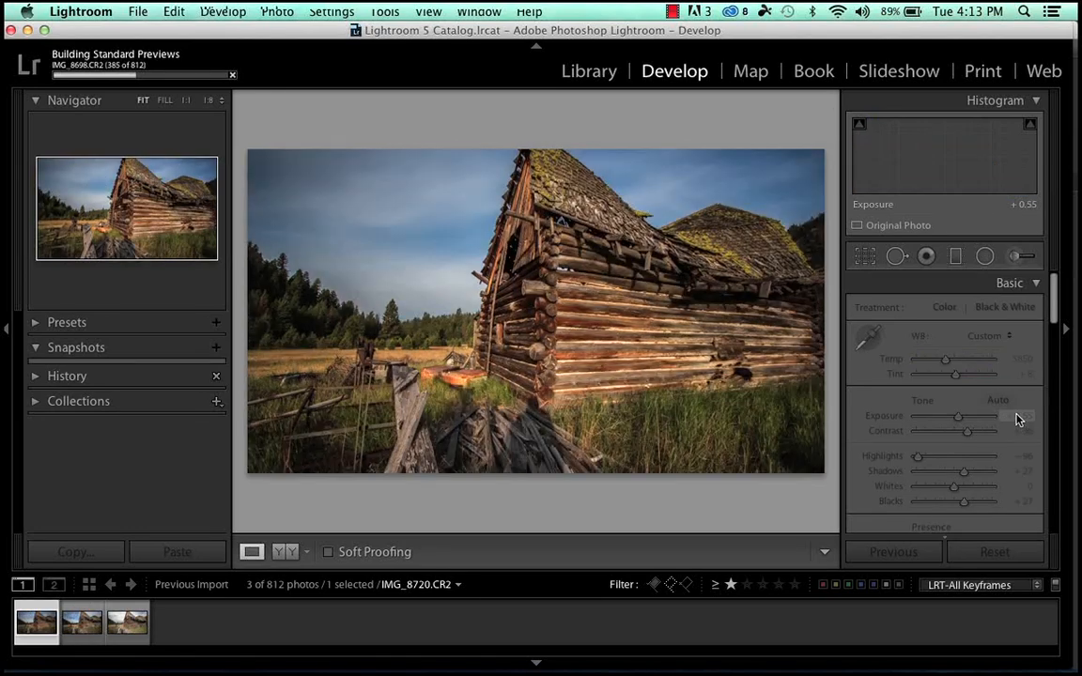
{"action": "key", "text": "Right"}
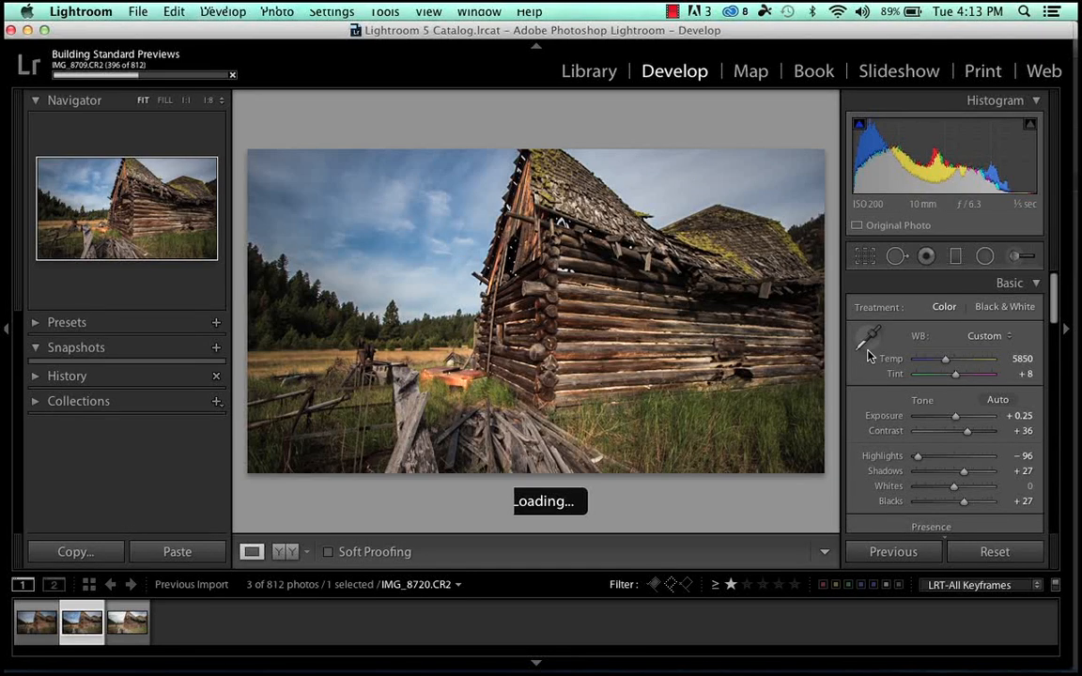
Warm the second keyframe's white balance Temp to about 7400, checking its color against the first keyframe
{"action": "left_click_drag", "start_coordinate": [944, 363], "coordinate": [960, 362]}
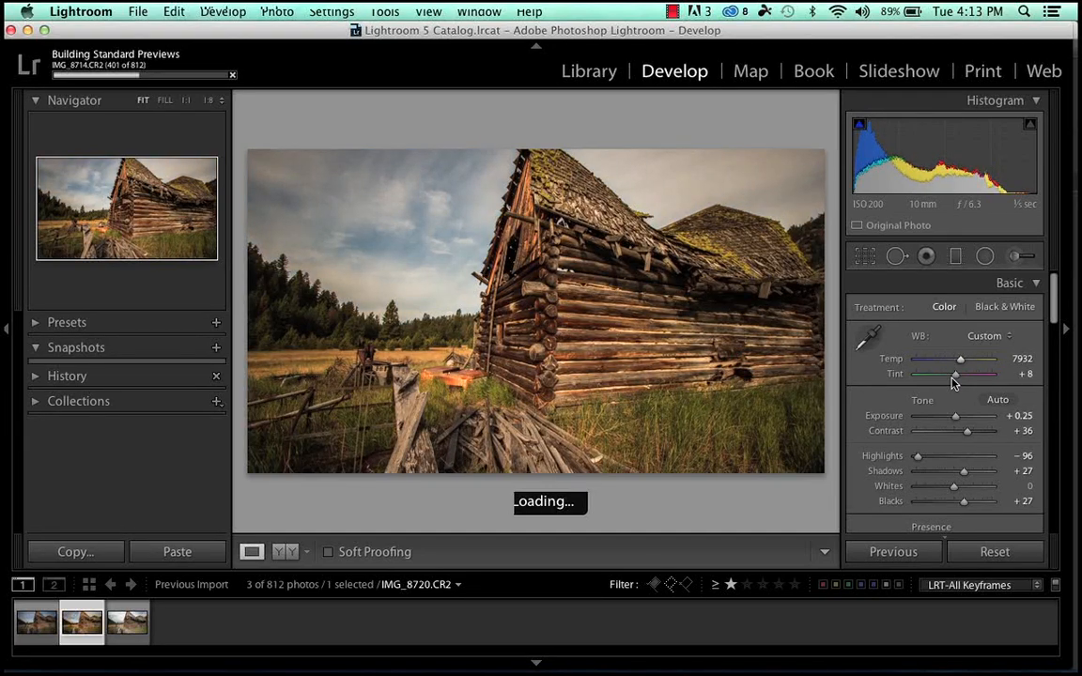
{"action": "key", "text": "Left"}
{"action": "key", "text": "Right"}
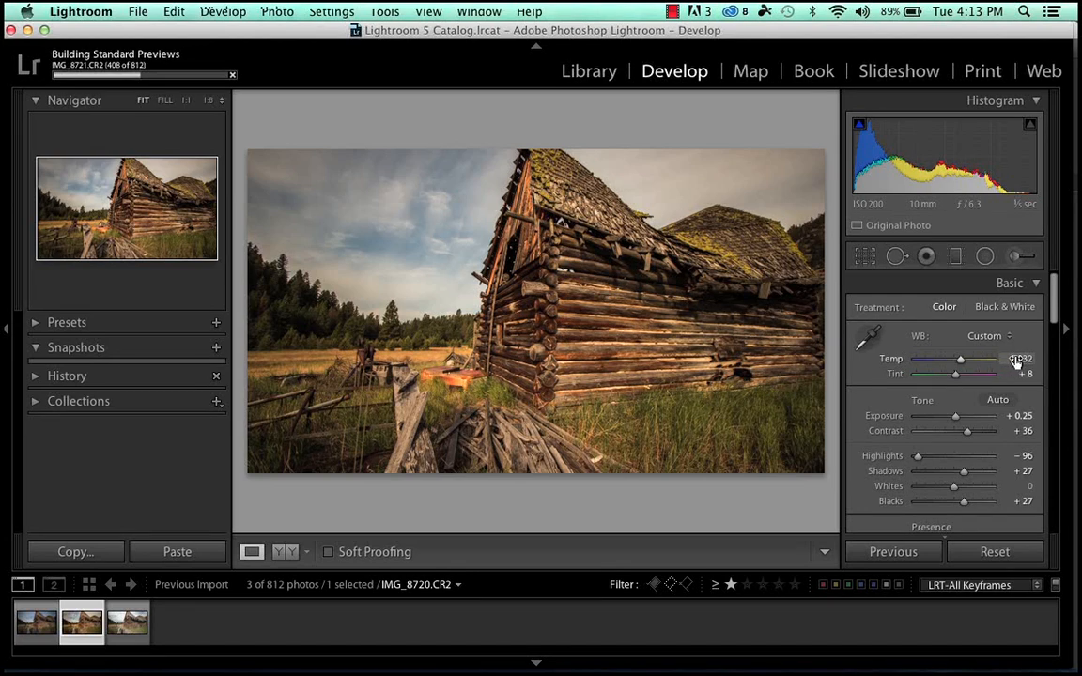
{"action": "left_click_drag", "start_coordinate": [1016, 362], "coordinate": [995, 362]}
{"action": "key", "text": "Left"}
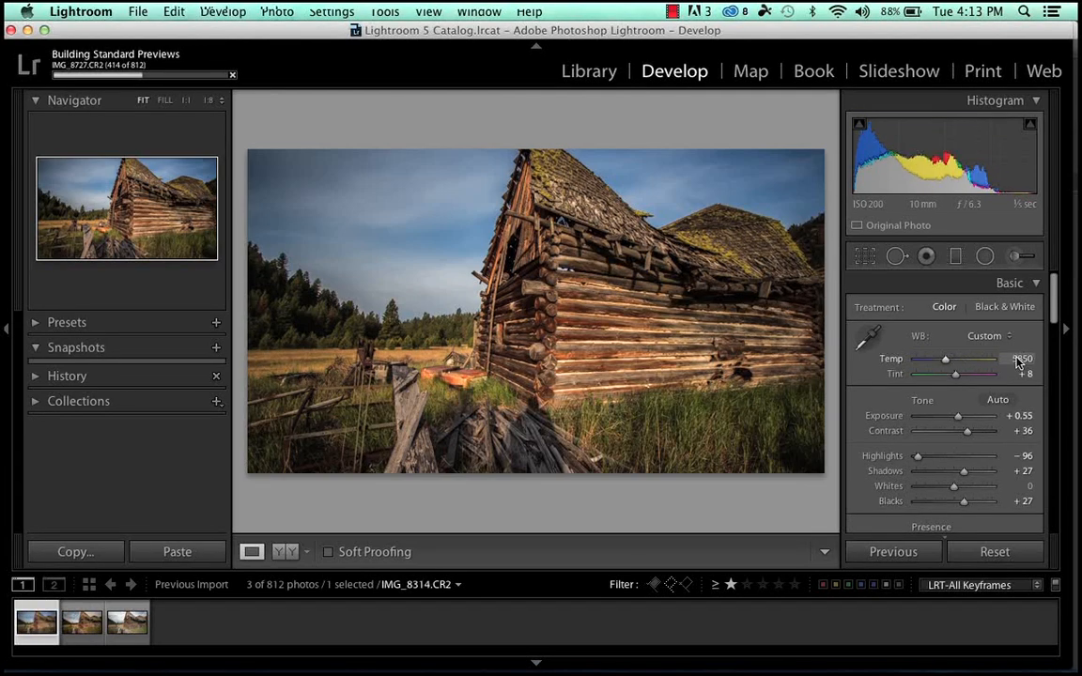
{"action": "key", "text": "Right"}
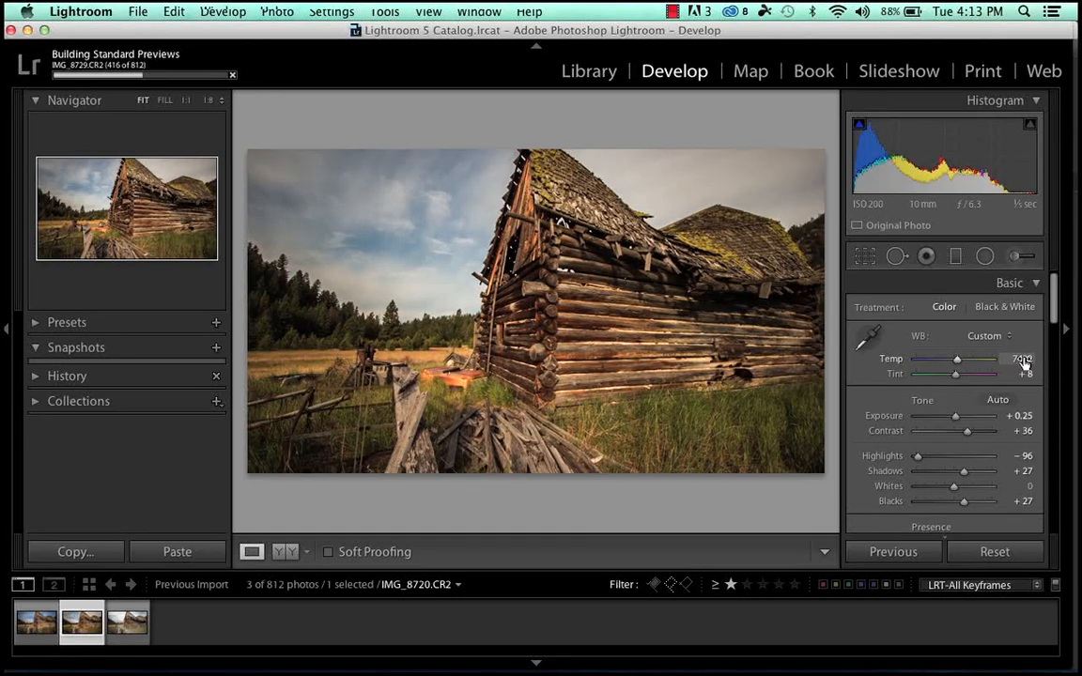
Lower the second keyframe's white balance Temp to 6982, comparing its color with the first keyframe
{"action": "key", "text": "shift+Down"}
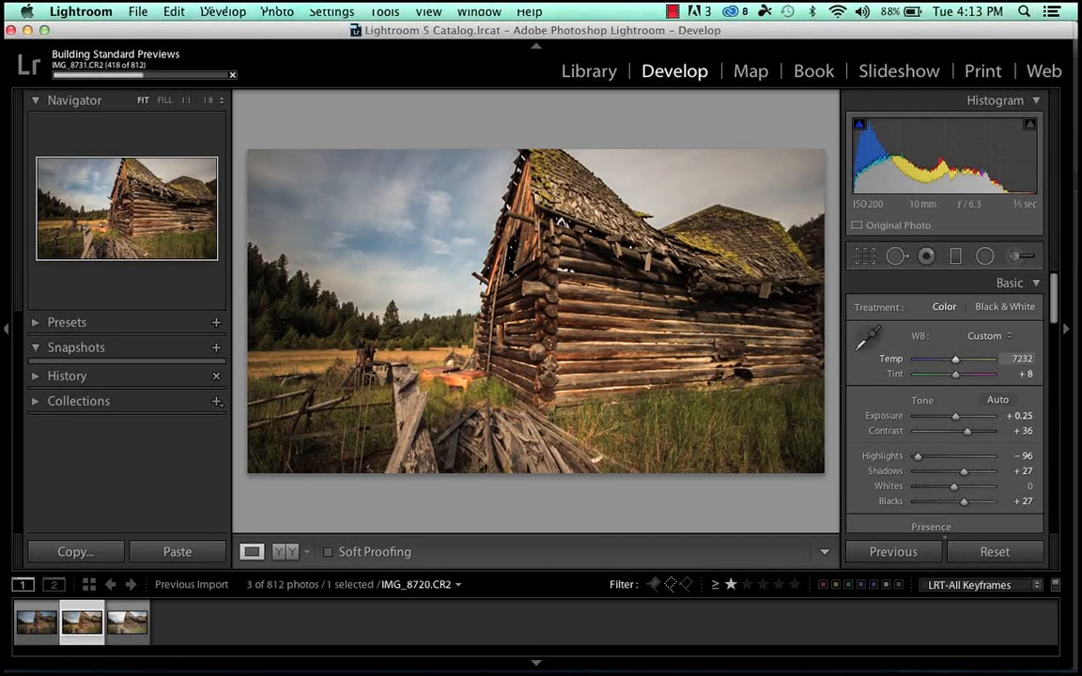
{"action": "key", "text": "Left"}
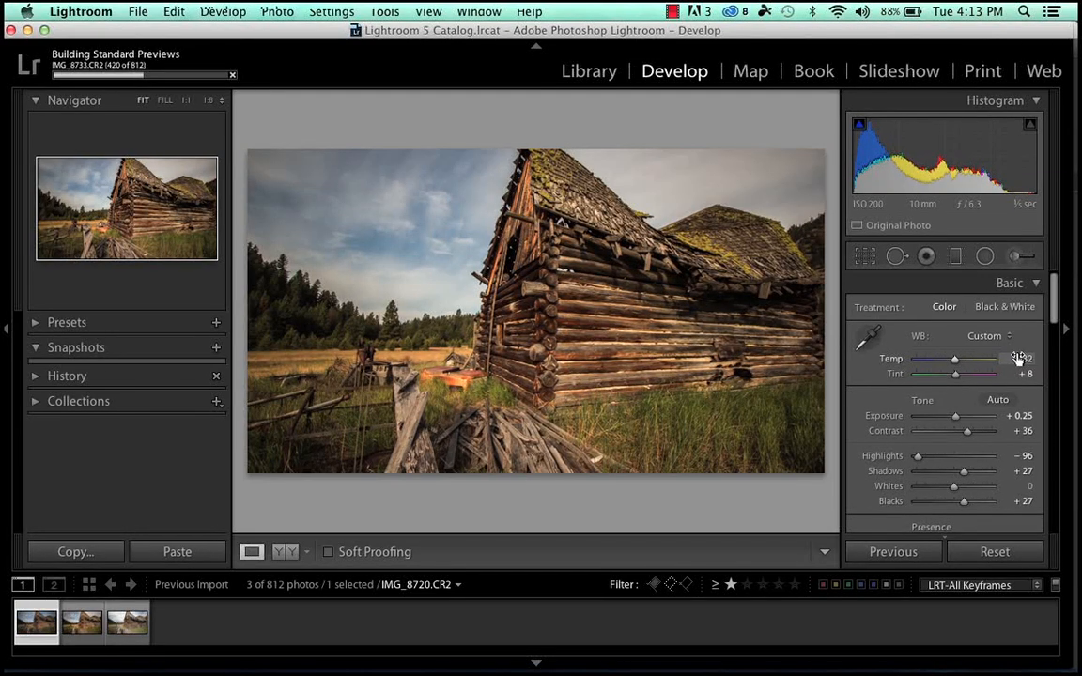
{"action": "key", "text": "Right"}
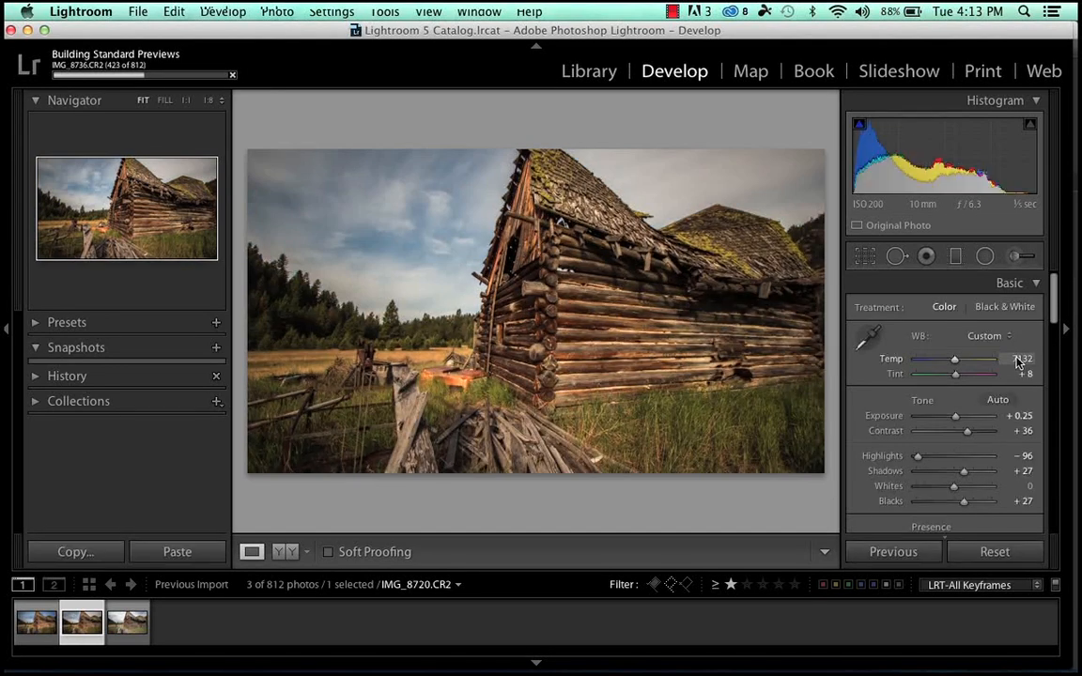
{"action": "key", "text": "Left"}
{"action": "key", "text": "Right"}
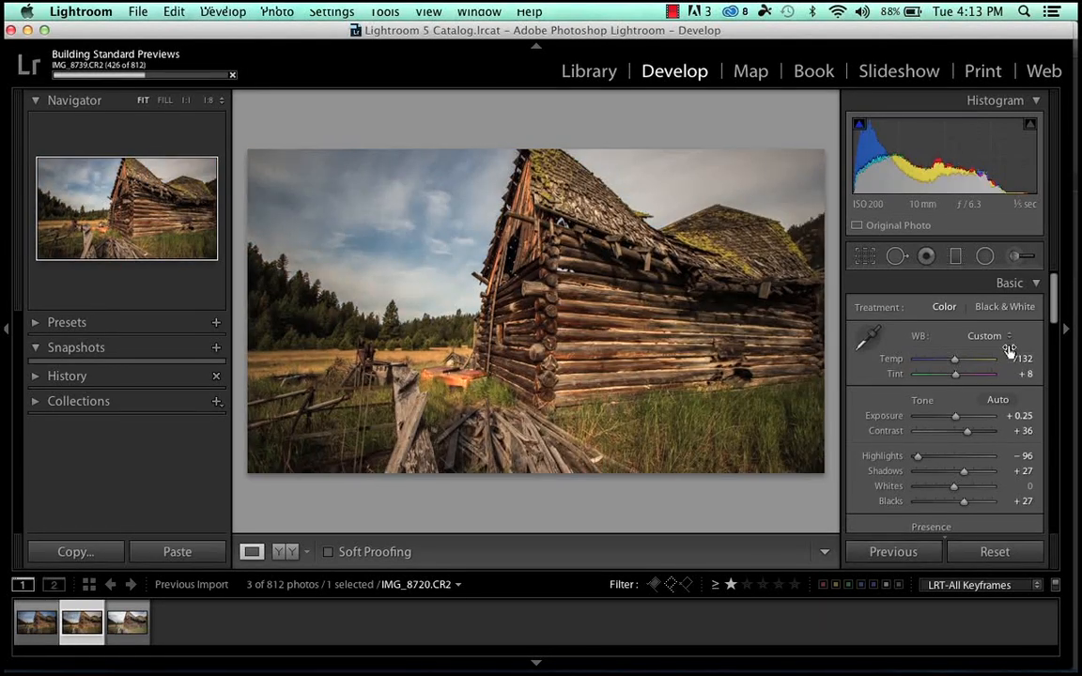
{"action": "left_click", "coordinate": [1020, 360]}
{"action": "key", "text": "Left"}
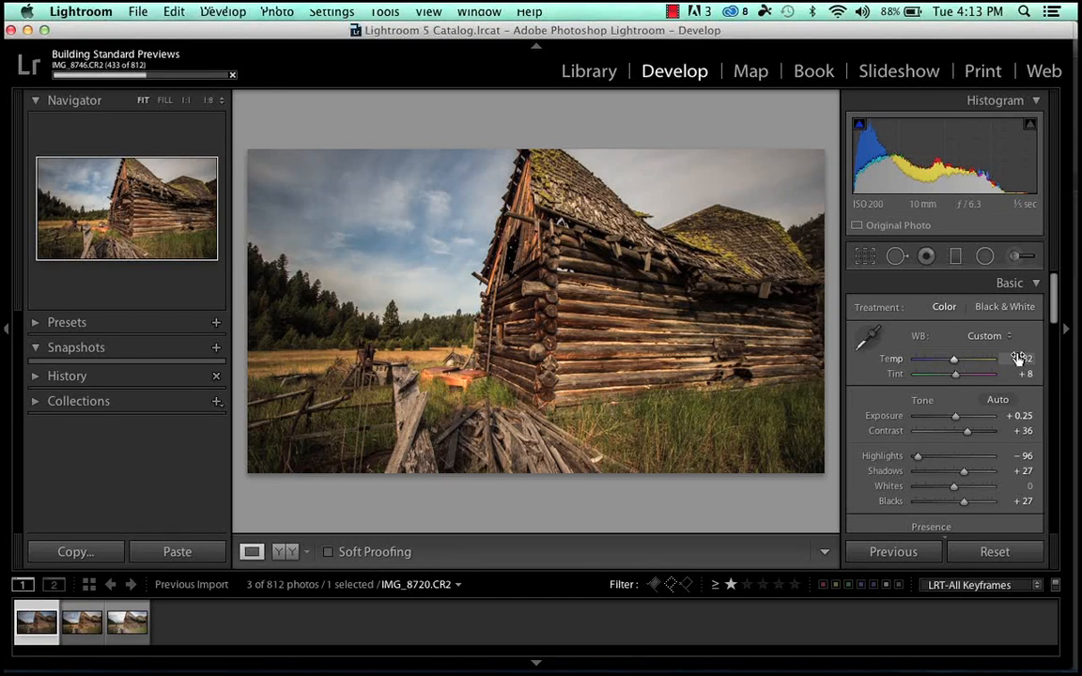
{"action": "key", "text": "Right"}
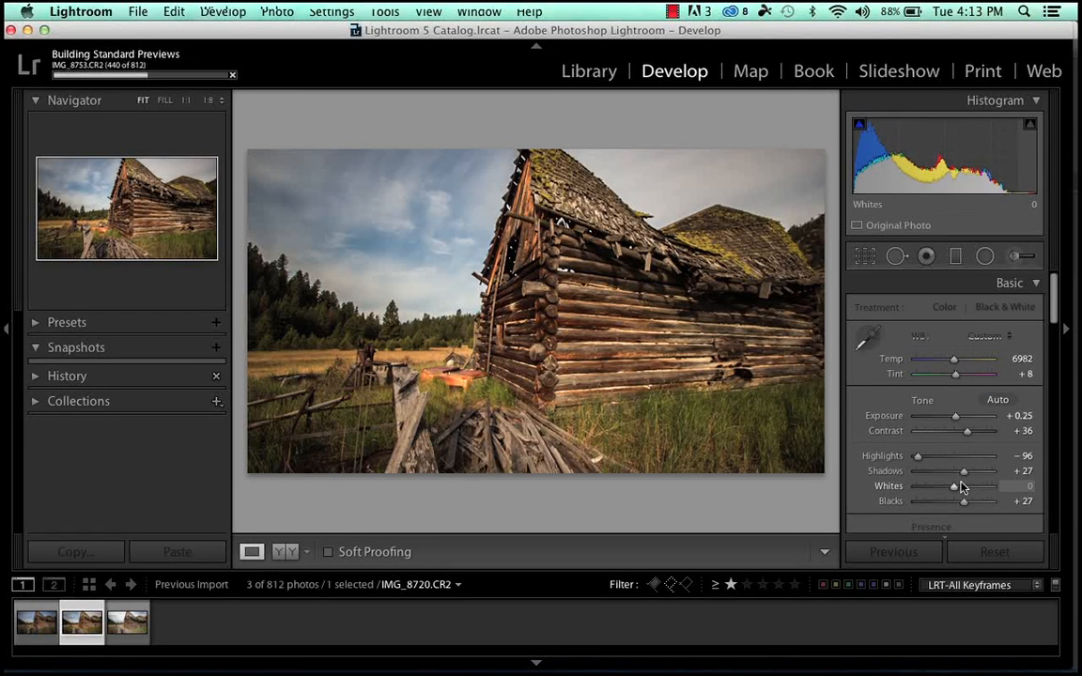
Raise the second keyframe's Clarity to +68 and Saturation to +19, and compare it with the first keyframe
{"action": "scroll", "coordinate": [944, 502], "scroll_direction": "down", "scroll_amount": 3}
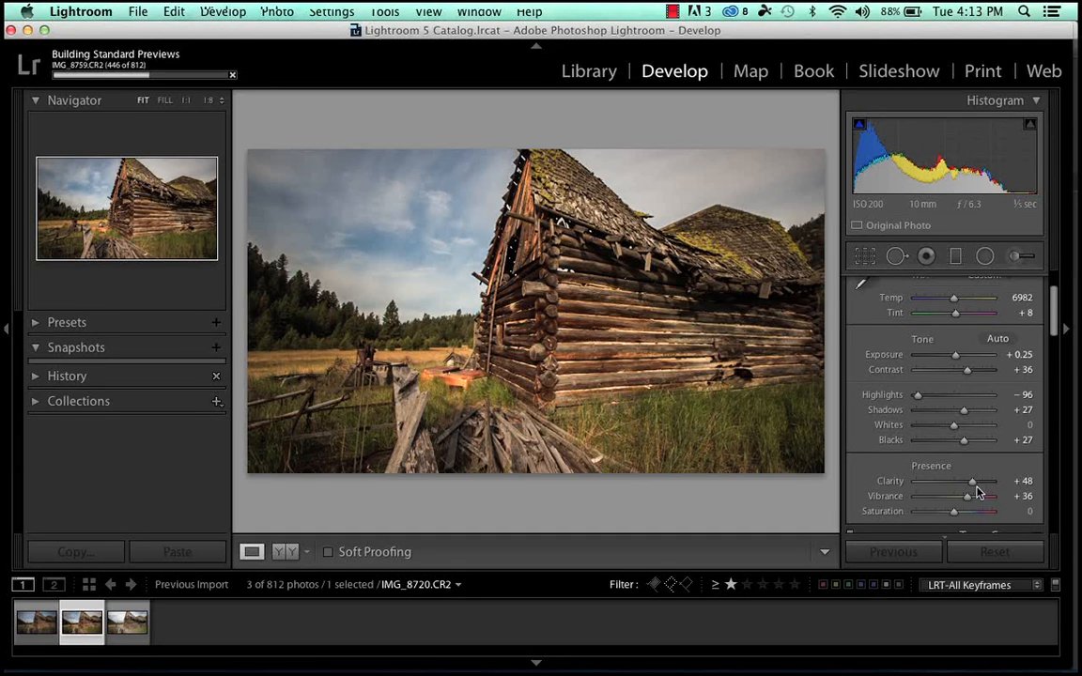
{"action": "left_click_drag", "start_coordinate": [972, 481], "coordinate": [979, 482]}
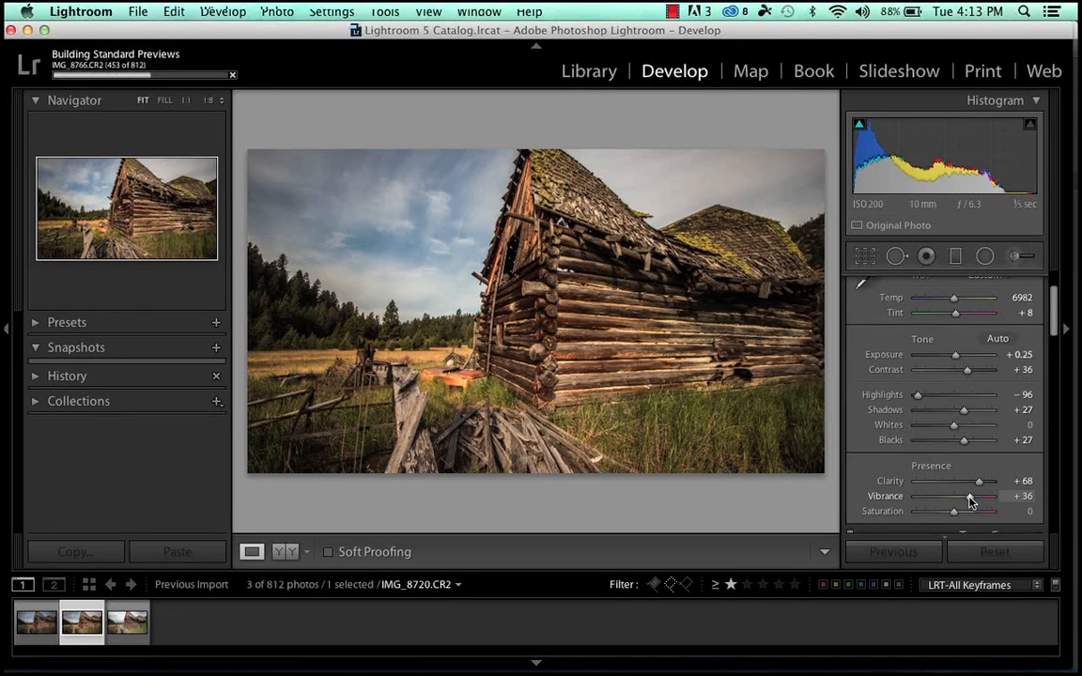
{"action": "left_click_drag", "start_coordinate": [956, 512], "coordinate": [959, 513]}
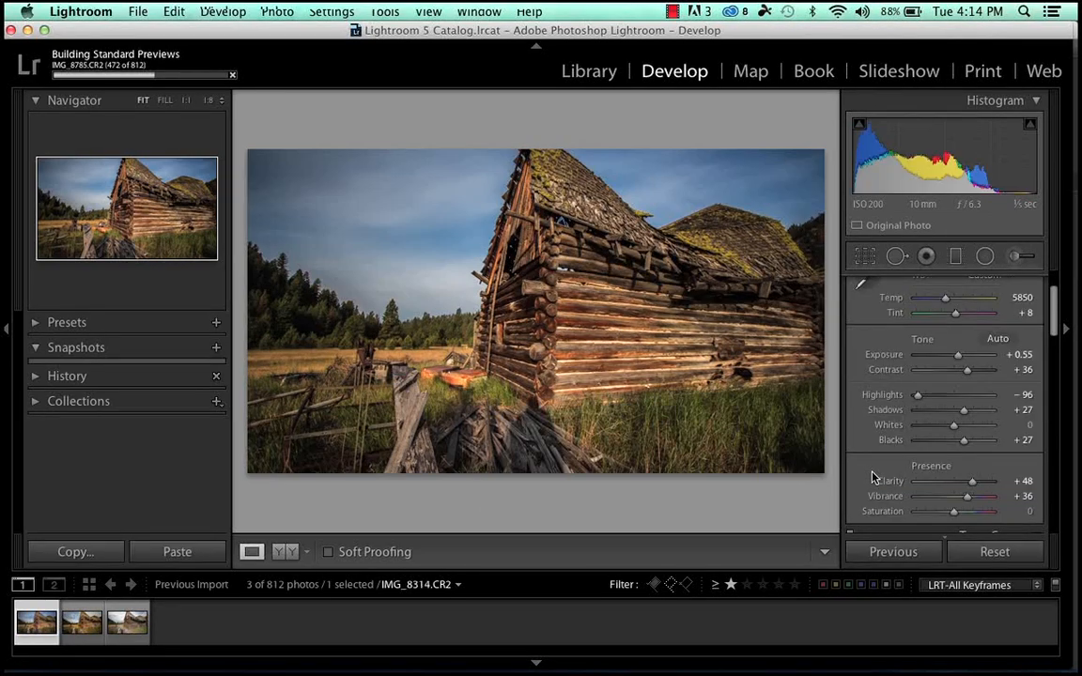
{"action": "key", "text": "Right"}
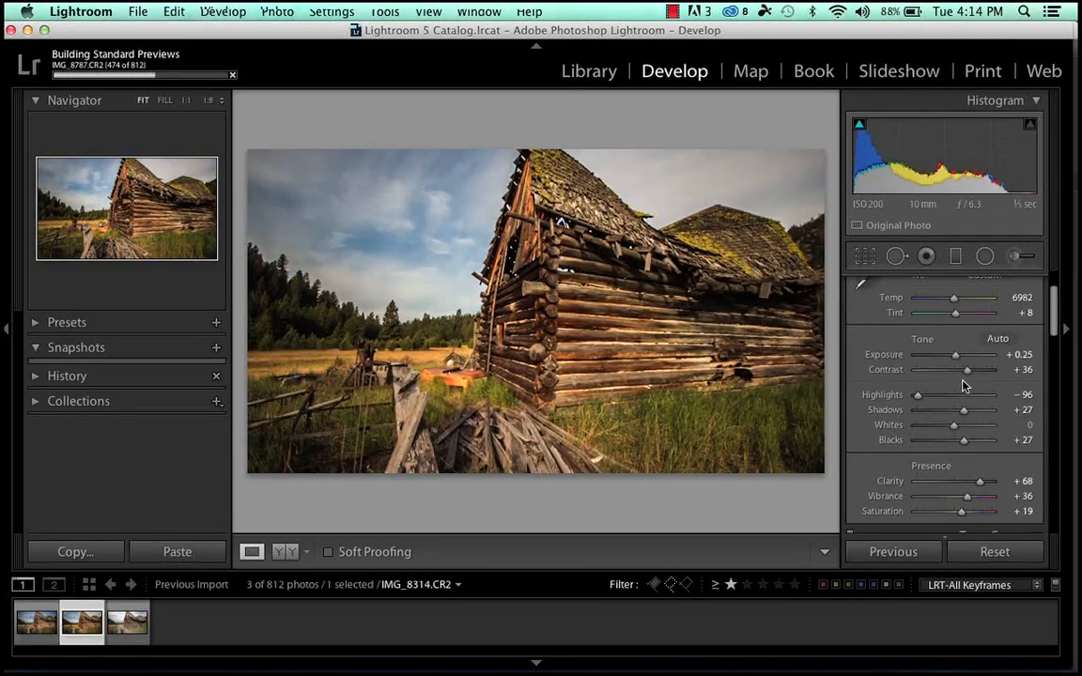
Try lowering the second keyframe's Tint to as far as -5 and undo the Tint changes
{"action": "left_click", "coordinate": [1028, 314]}
{"action": "type", "text": "-2"}
{"action": "key", "text": "Return"}
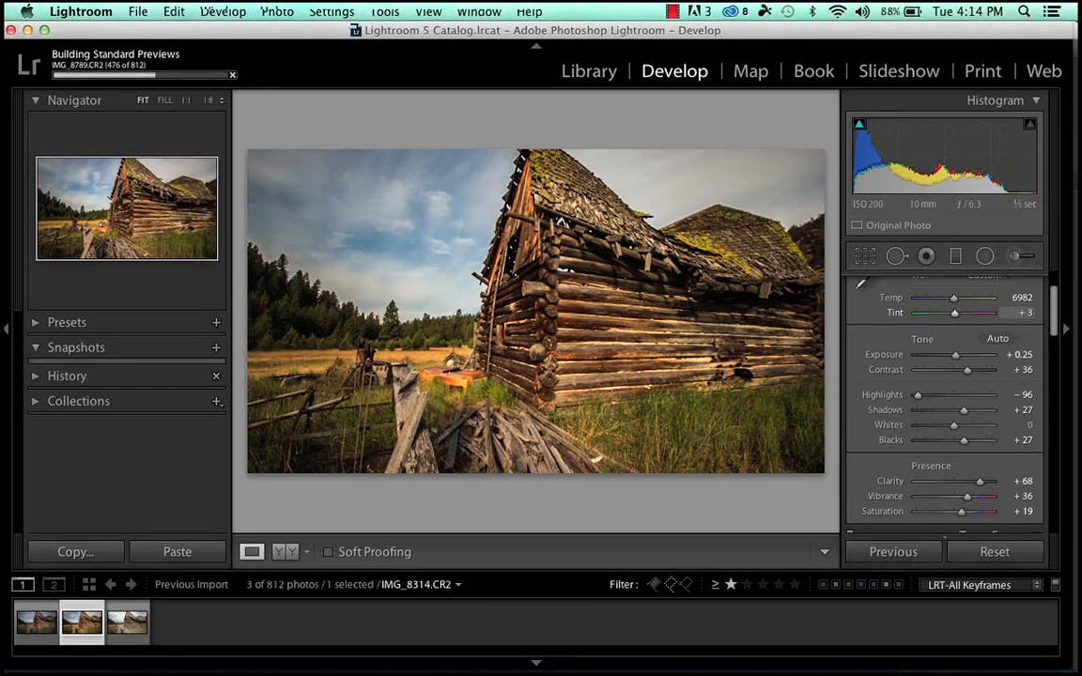
{"action": "left_click_drag", "start_coordinate": [953, 313], "coordinate": [951, 314]}
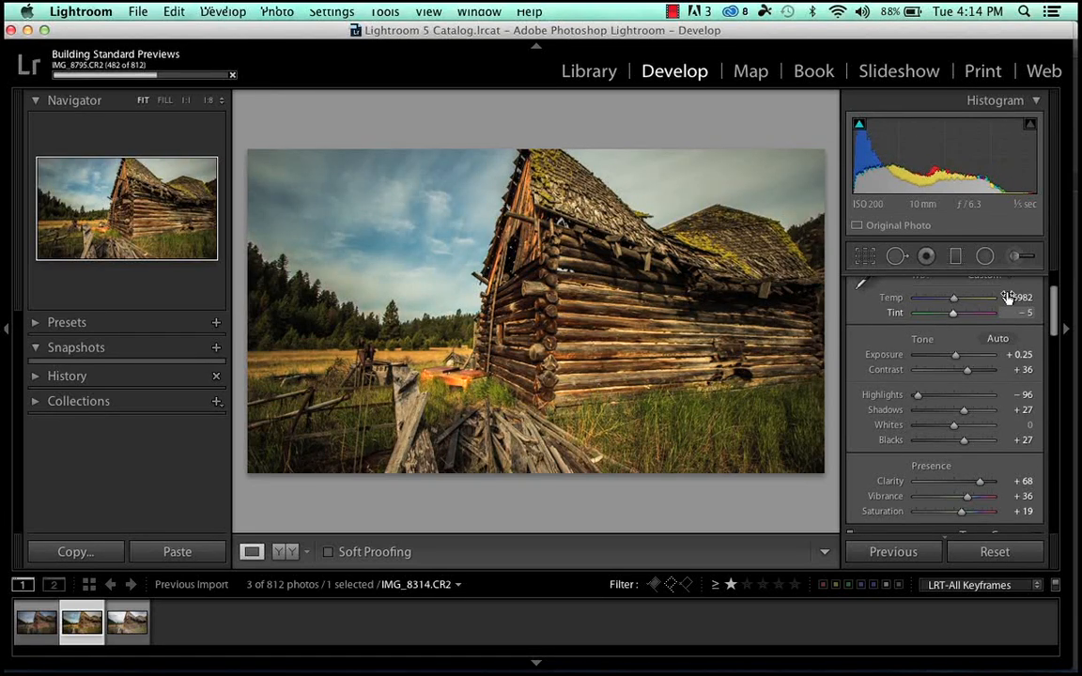
{"action": "key", "text": "super+z"}
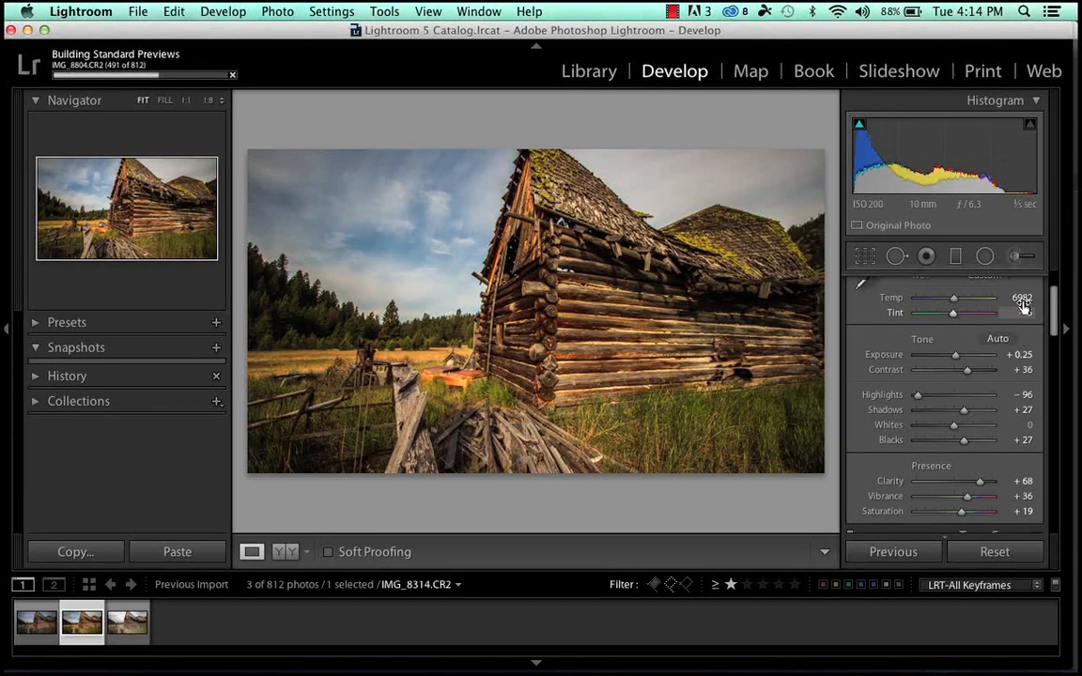
{"action": "left_click", "coordinate": [1022, 312]}
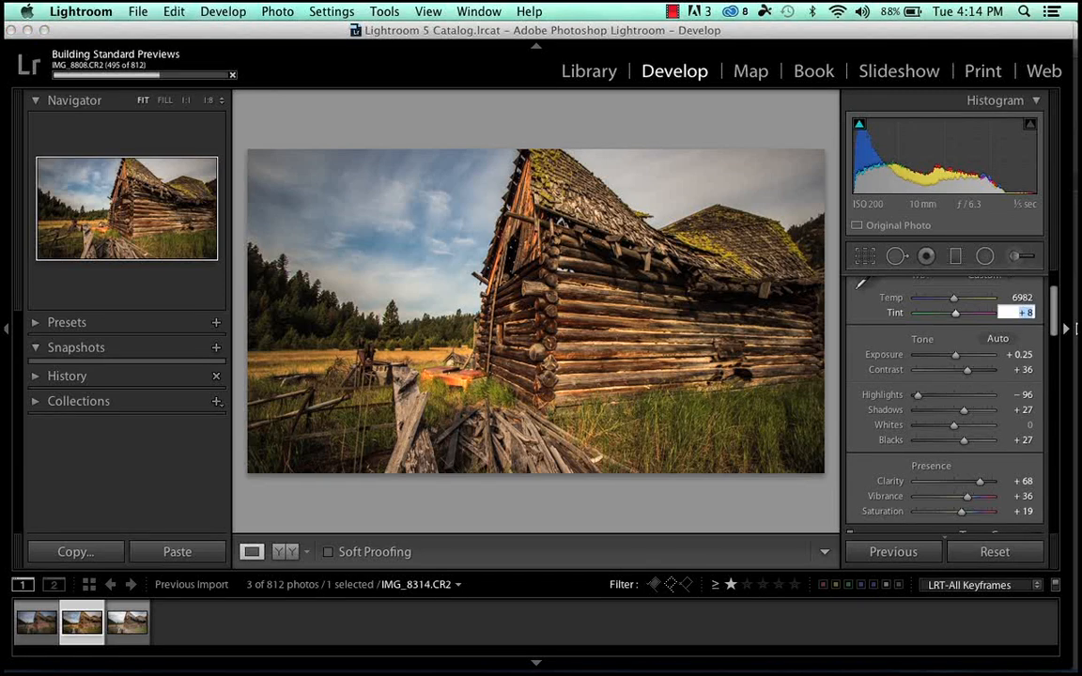
{"action": "left_click", "coordinate": [980, 329]}
{"action": "key", "text": "super+z"}
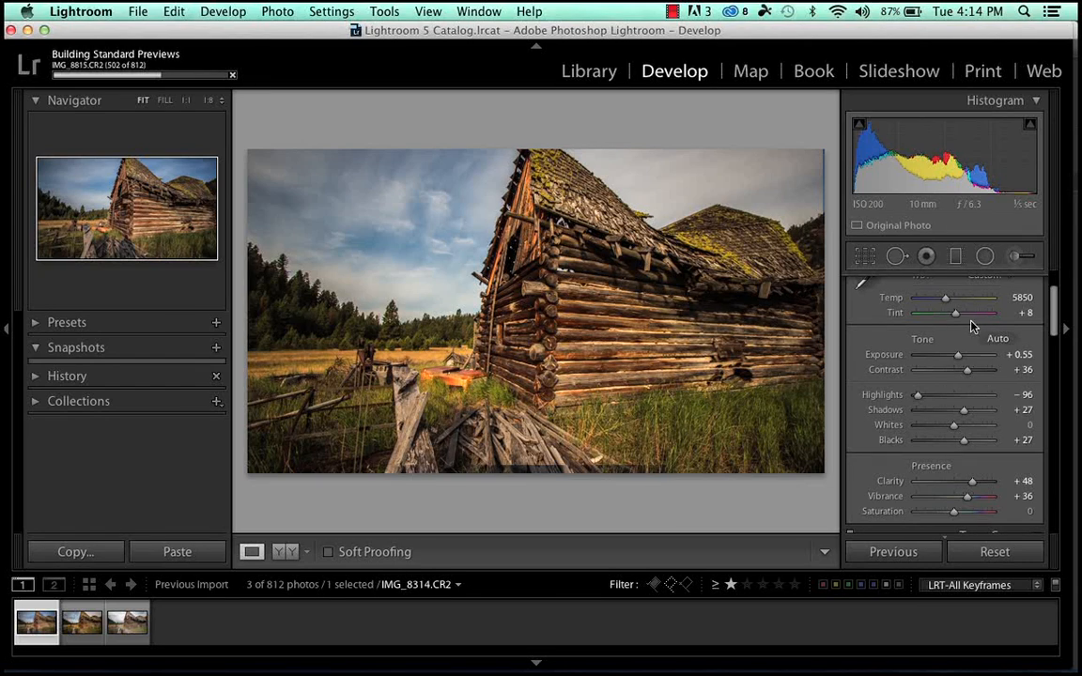
Set the first keyframe's white balance Temp to 5700 and its Saturation to +17
{"action": "left_click", "coordinate": [1022, 297]}
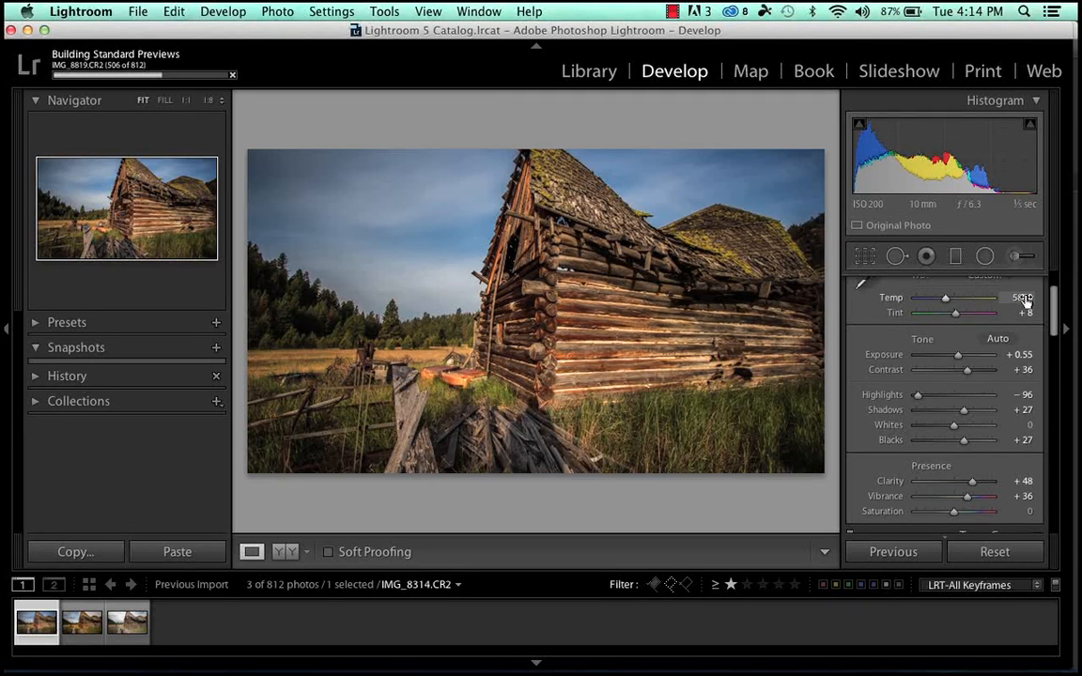
{"action": "left_click_drag", "start_coordinate": [1025, 300], "coordinate": [1017, 297]}
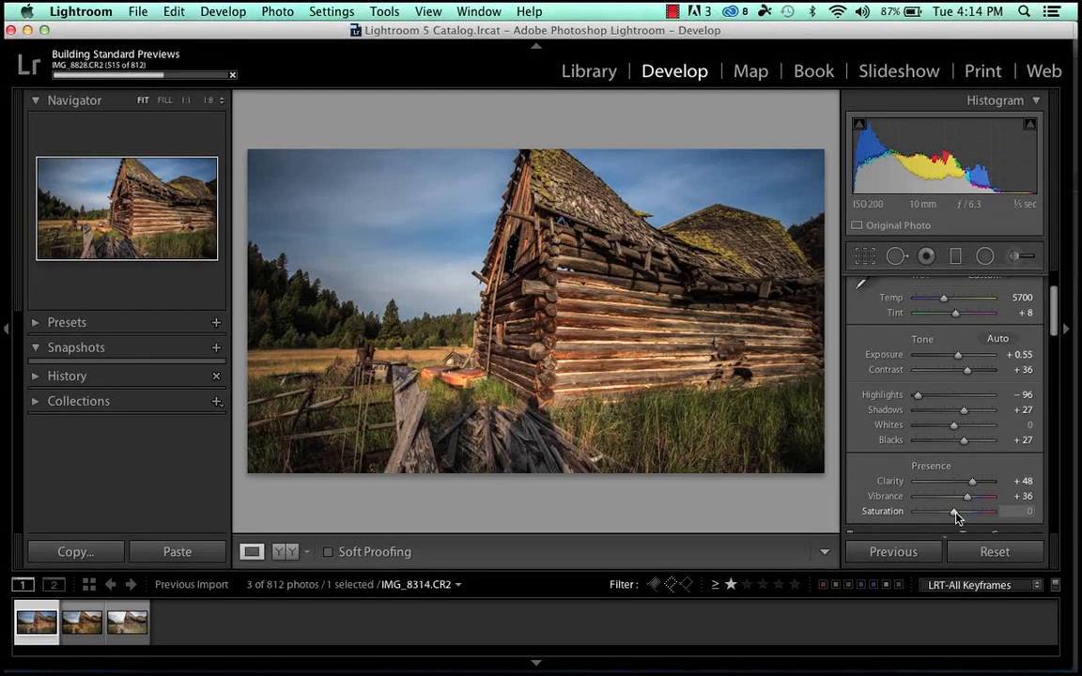
{"action": "left_click_drag", "start_coordinate": [954, 512], "coordinate": [960, 512]}
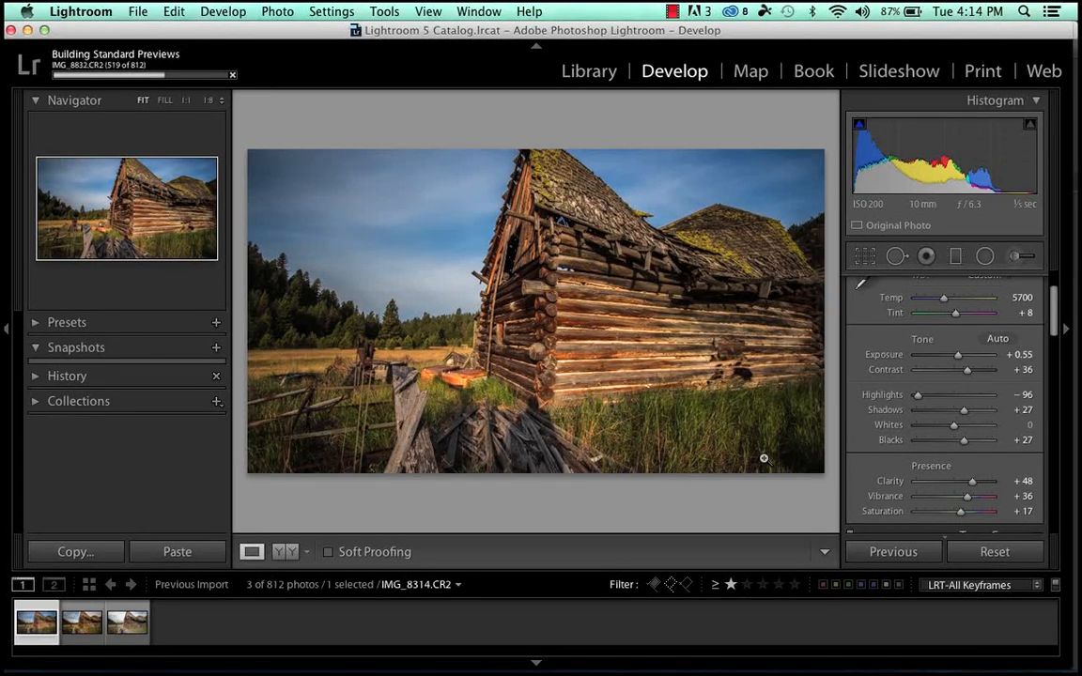
Reduce the second keyframe's Clarity to +61, comparing its look with the first keyframe before and after the change
{"action": "key", "text": "Right"}
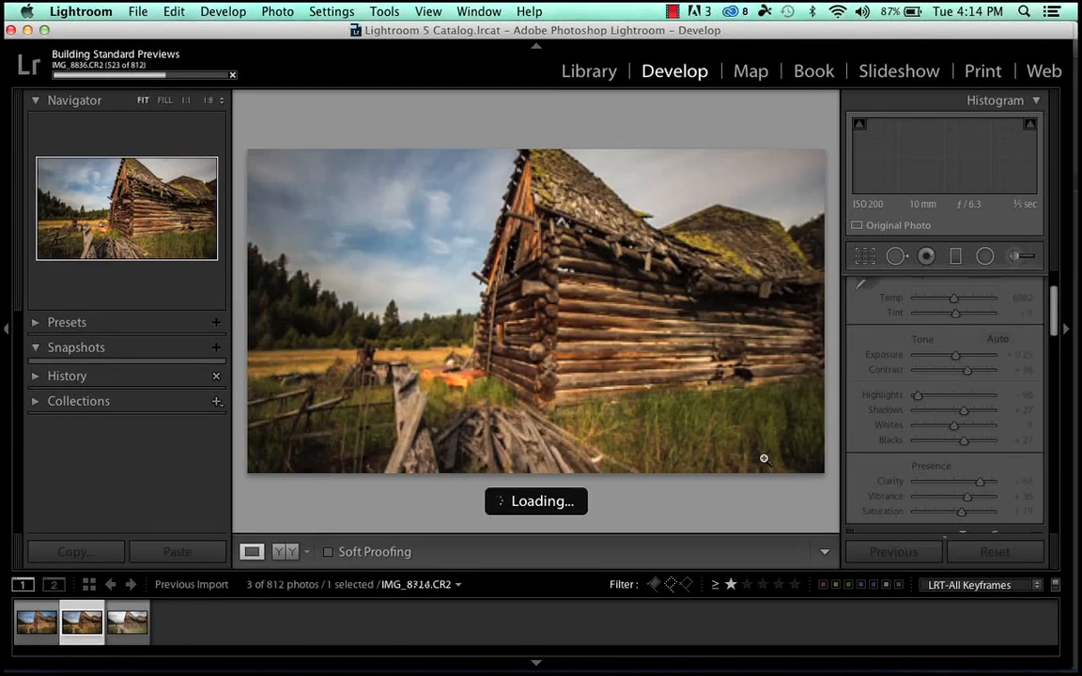
{"action": "key", "text": "Left"}
{"action": "key", "text": "Right"}
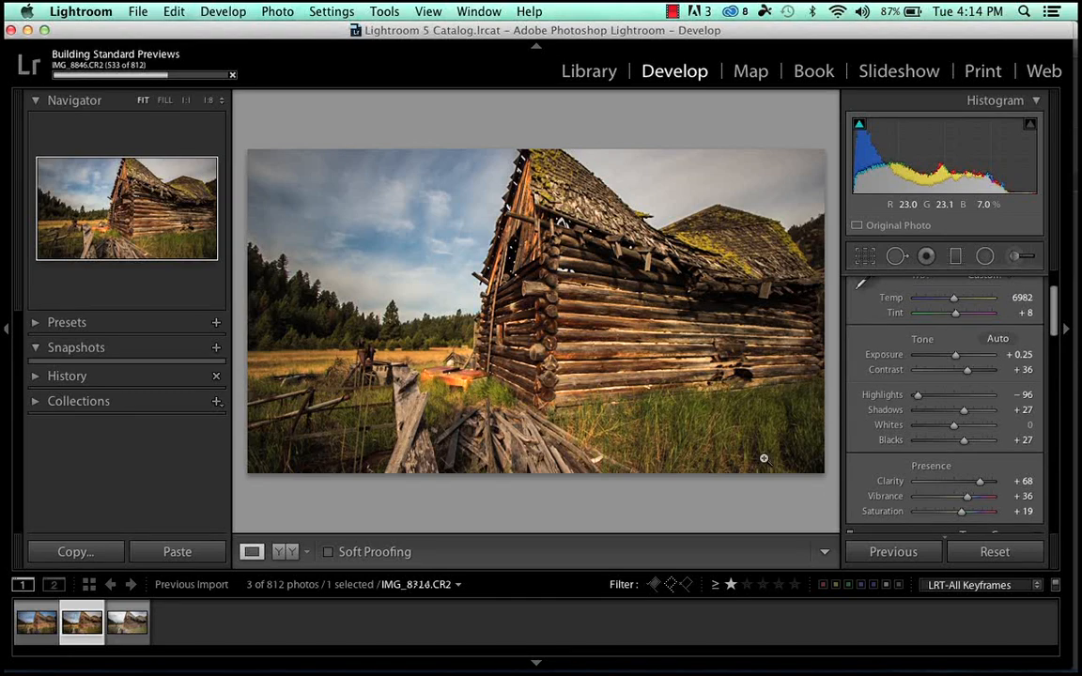
{"action": "key", "text": "Left"}
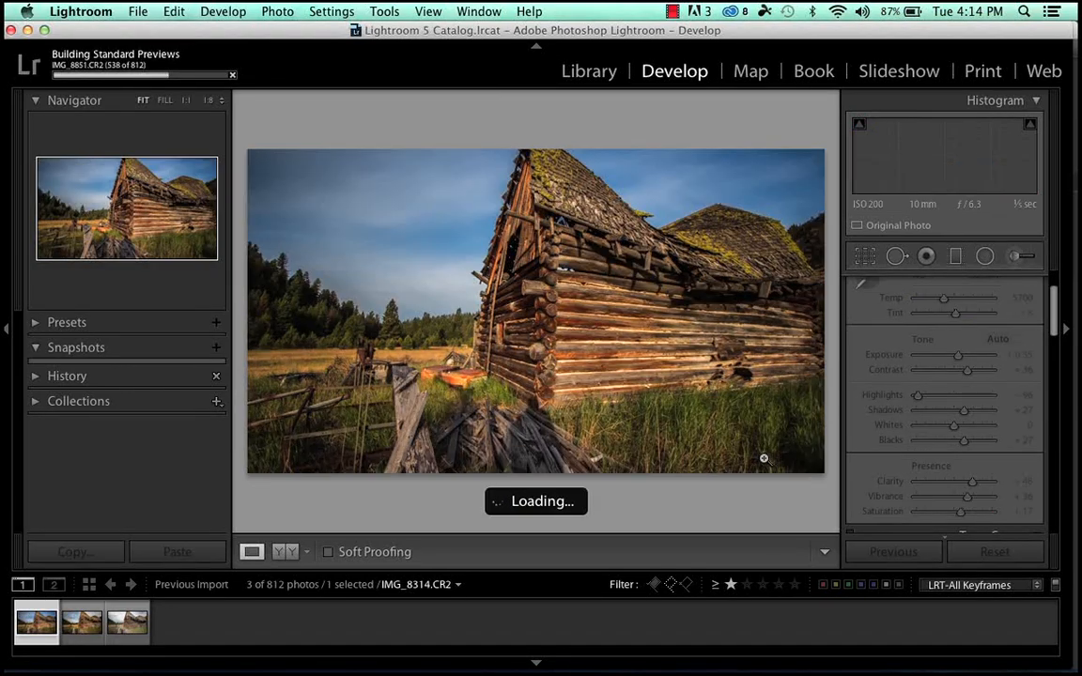
{"action": "key", "text": "Right"}
{"action": "key", "text": "Left"}
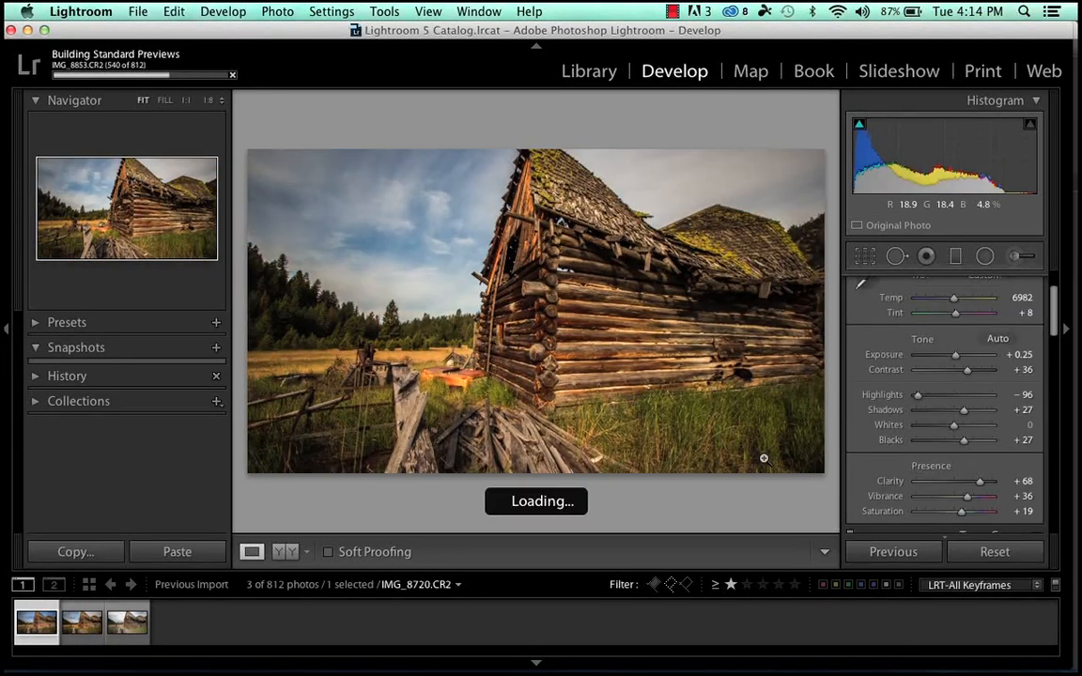
{"action": "key", "text": "Right"}
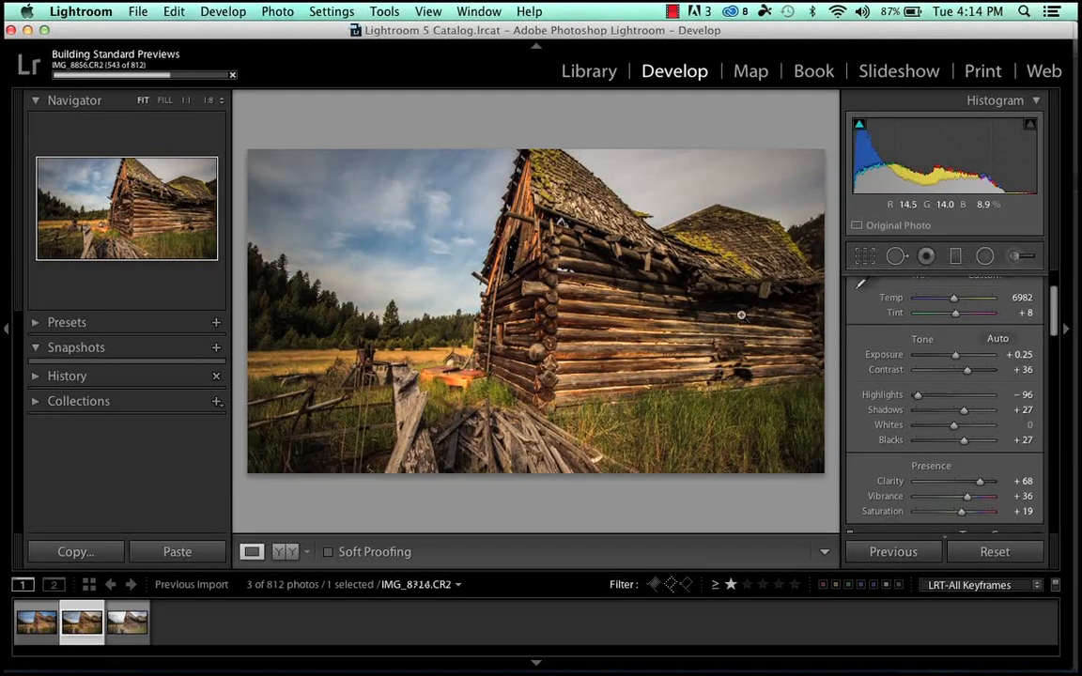
{"action": "left_click_drag", "start_coordinate": [1030, 482], "coordinate": [1025, 483]}
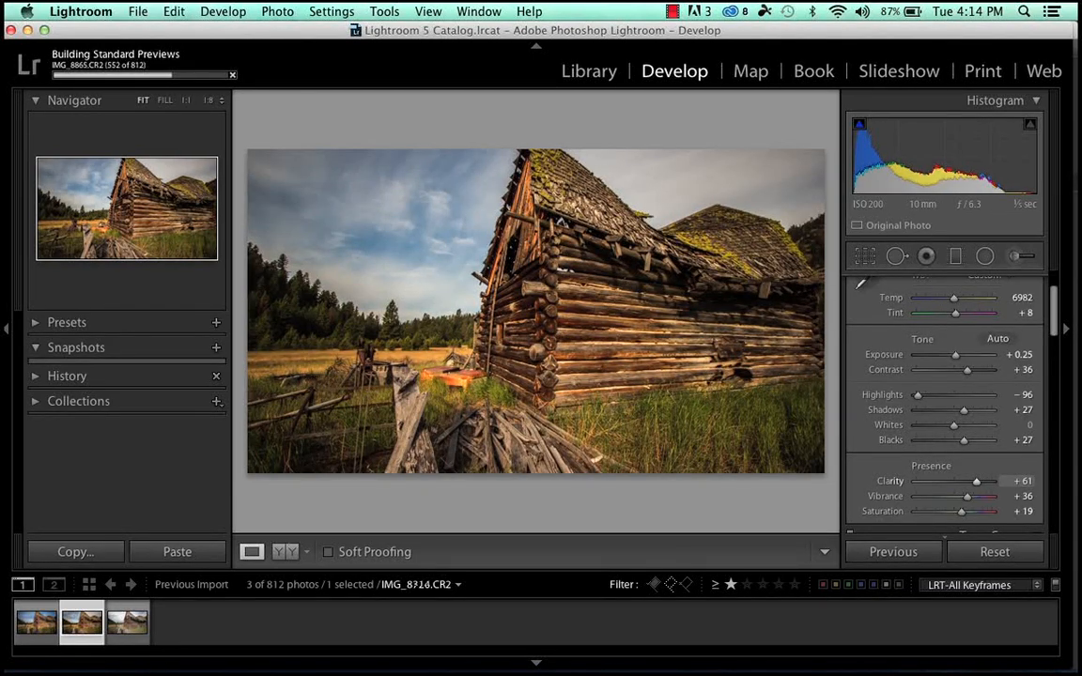
{"action": "key", "text": "Left"}
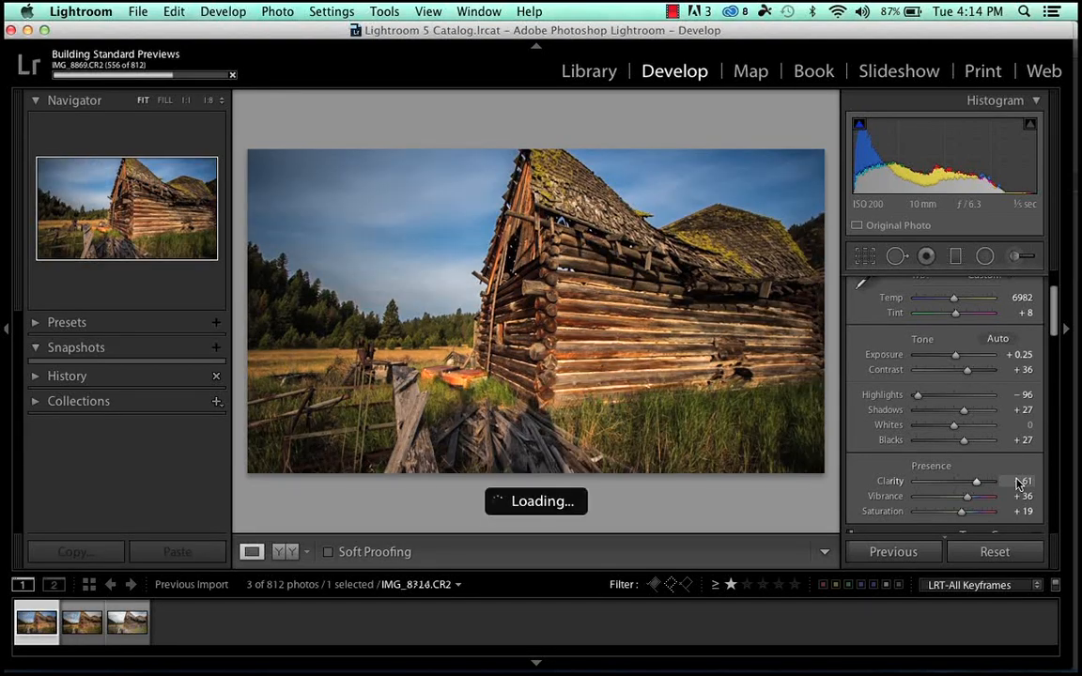
{"action": "key", "text": "Right"}
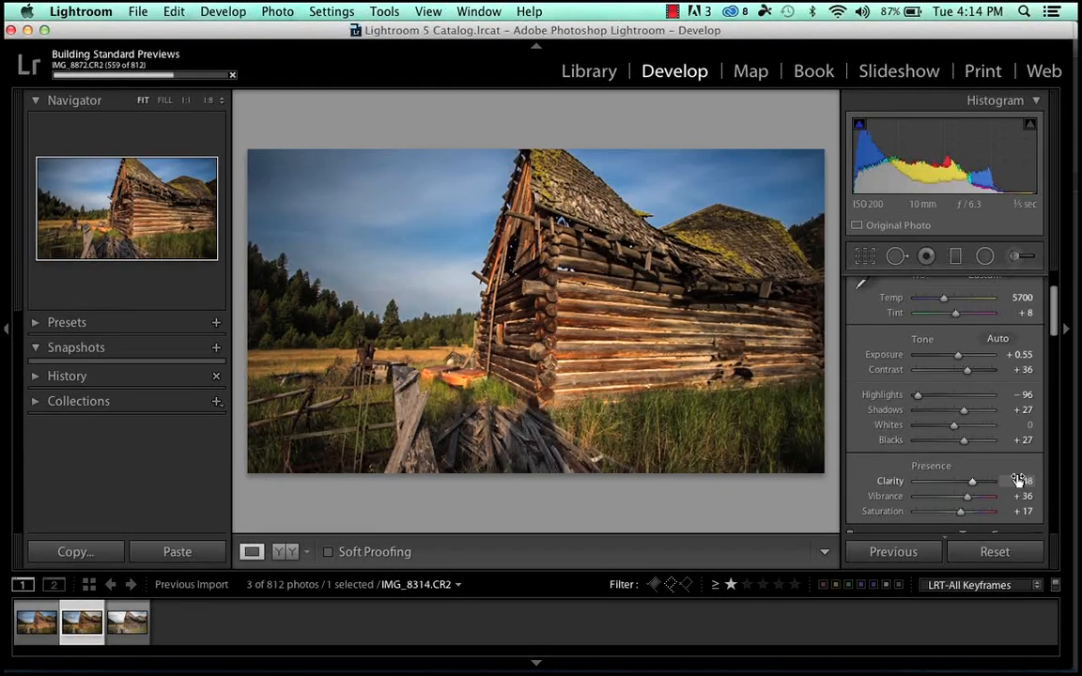
{"action": "key", "text": "Left"}
{"action": "key", "text": "Right"}
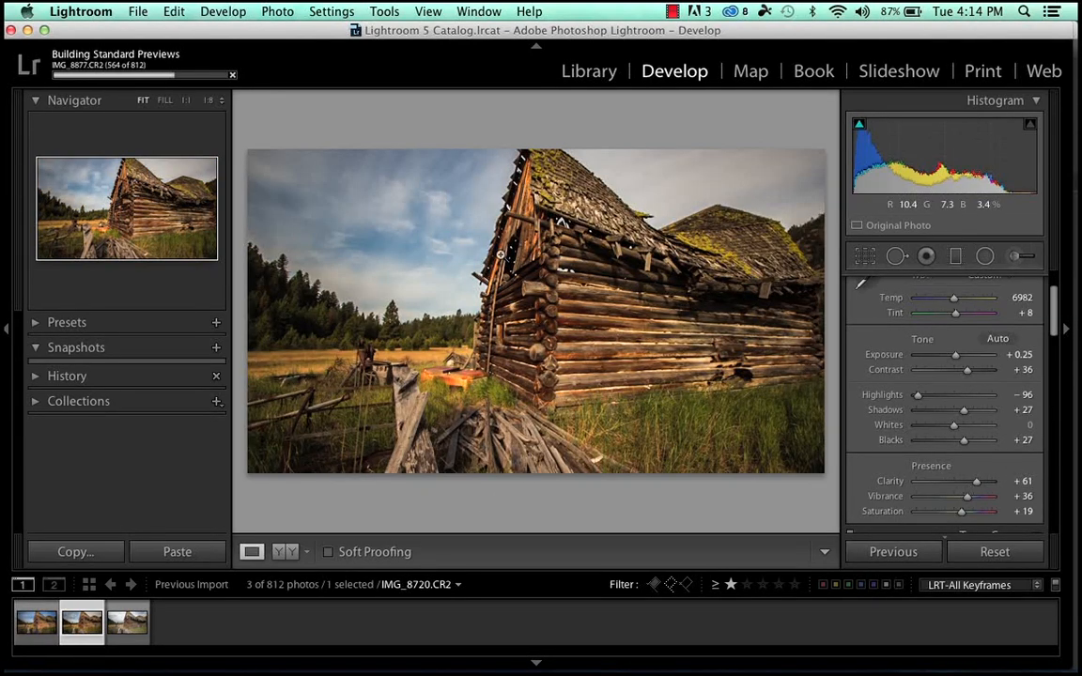
Copy the second keyframe's develop settings, keeping everything except Crop included
{"action": "right_click", "coordinate": [506, 214]}
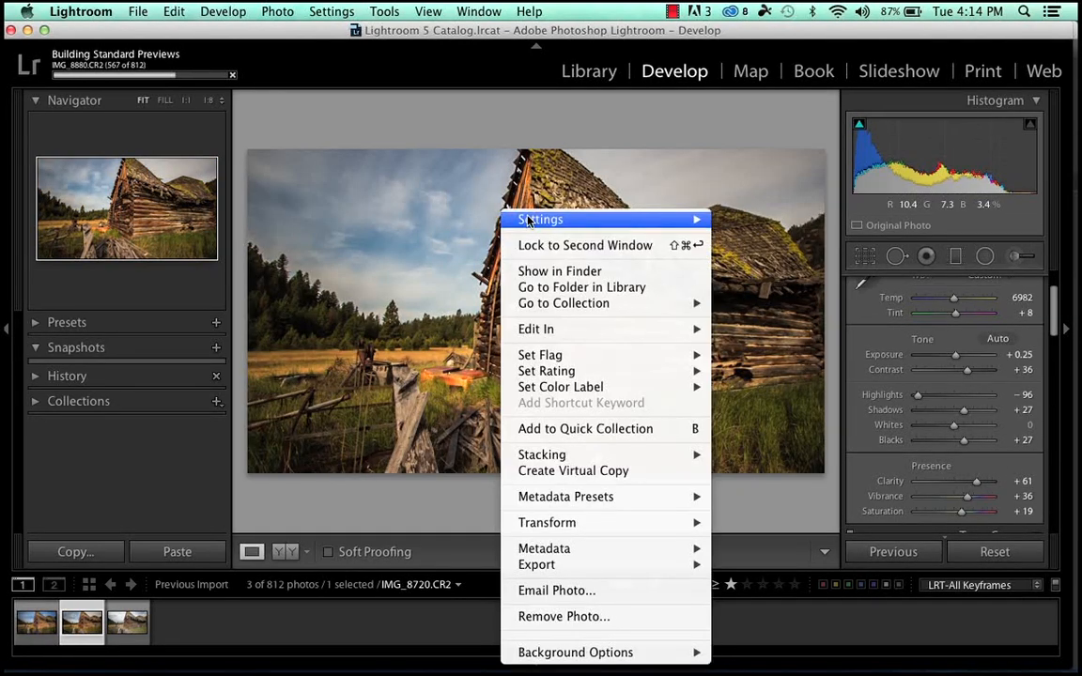
{"action": "mouse_move", "coordinate": [612, 219]}
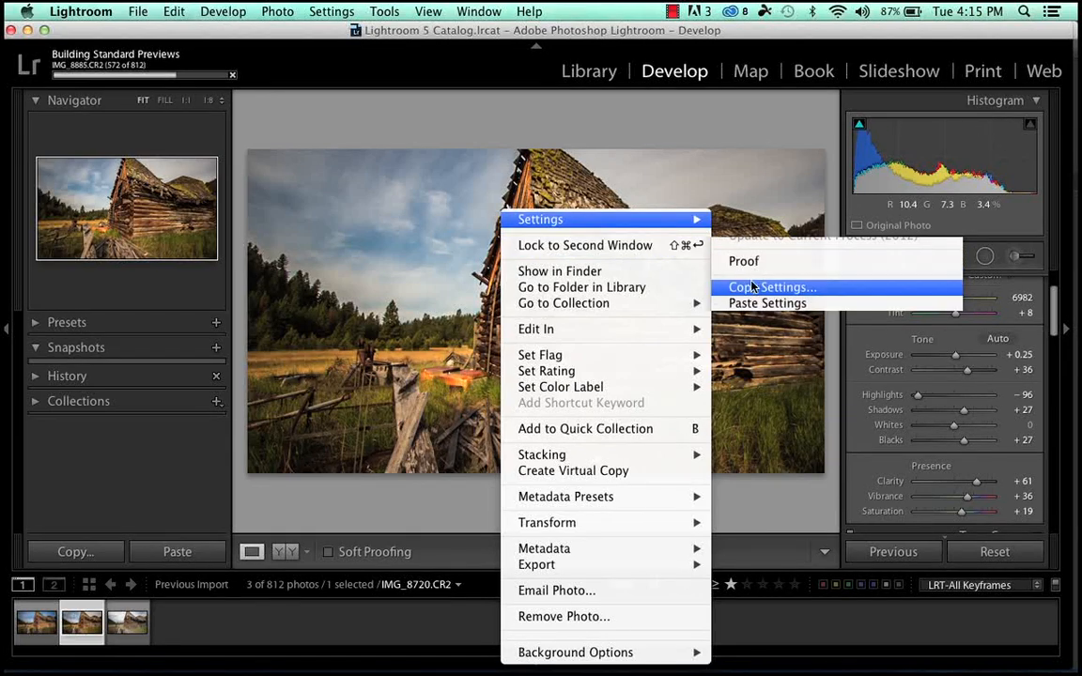
{"action": "left_click", "coordinate": [752, 287]}
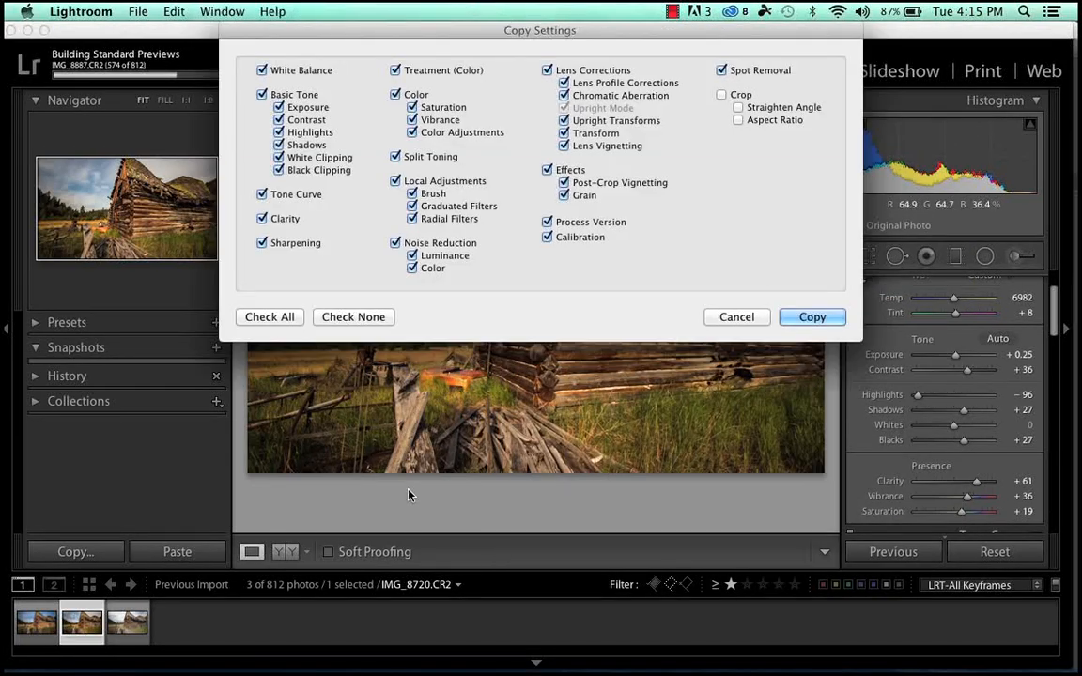
{"action": "left_click", "coordinate": [838, 312]}
Paste the copied develop settings onto the third keyframe, IMG_9125.CR2, and compare it with the second keyframe
{"action": "key", "text": "Right"}
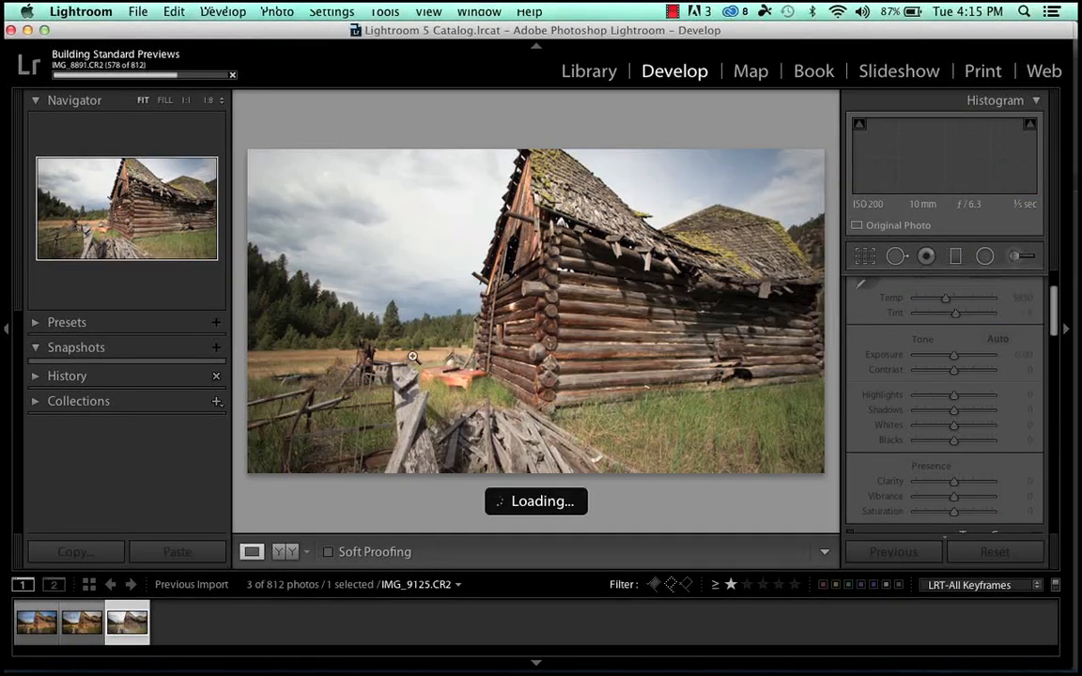
{"action": "right_click", "coordinate": [545, 211]}
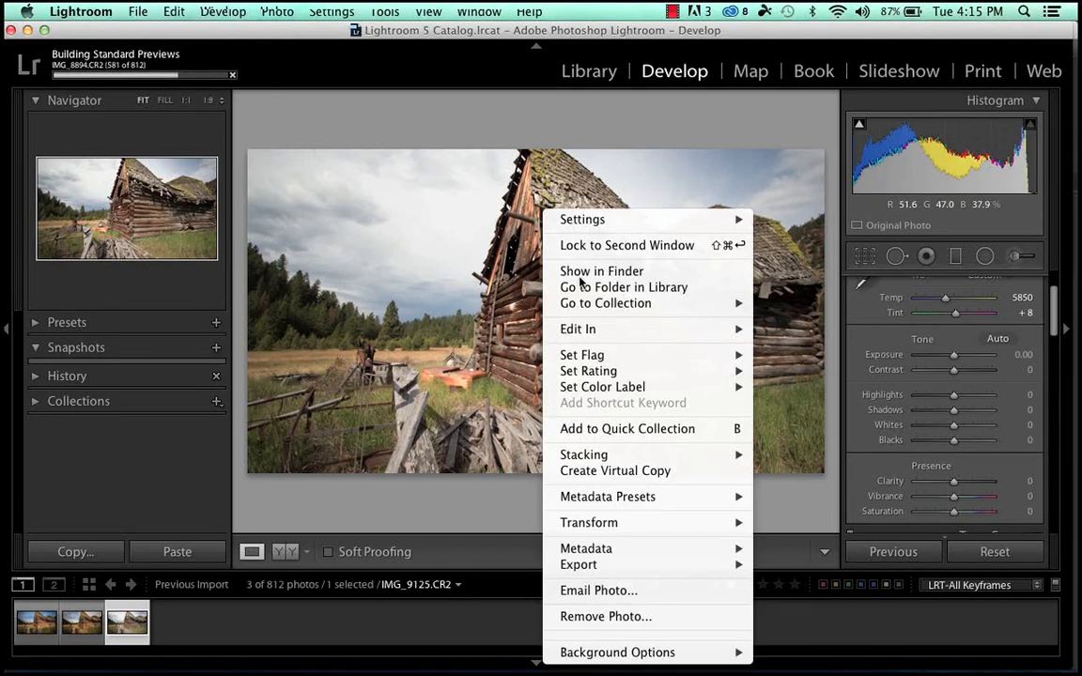
{"action": "mouse_move", "coordinate": [586, 229]}
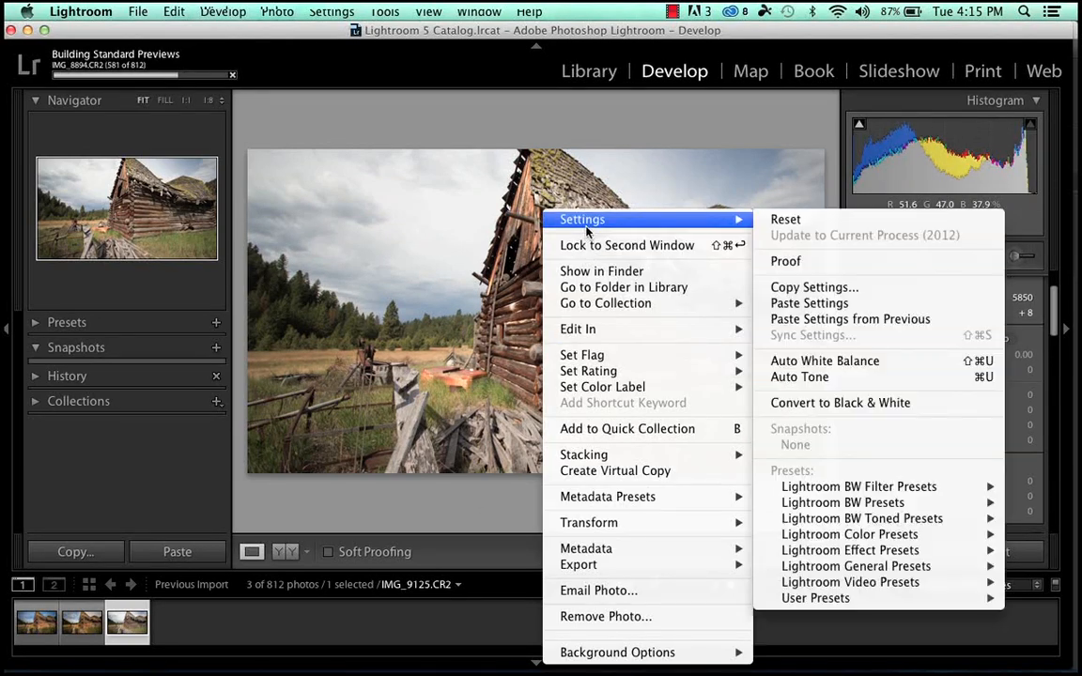
{"action": "left_click", "coordinate": [825, 307]}
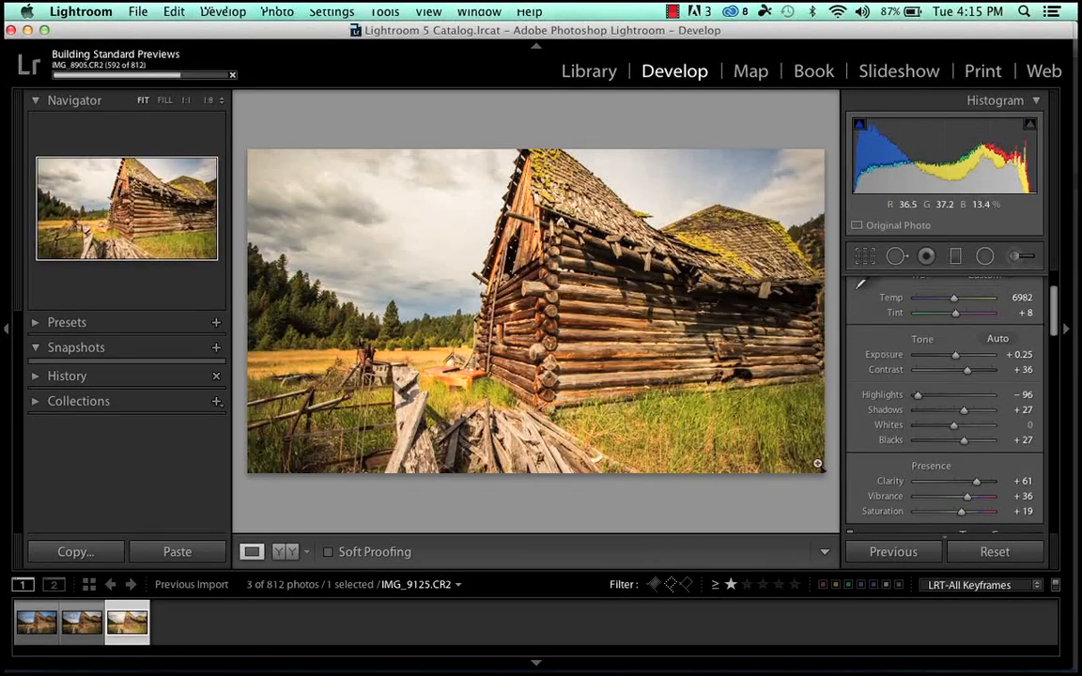
{"action": "key", "text": "Left"}
{"action": "key", "text": "Right"}
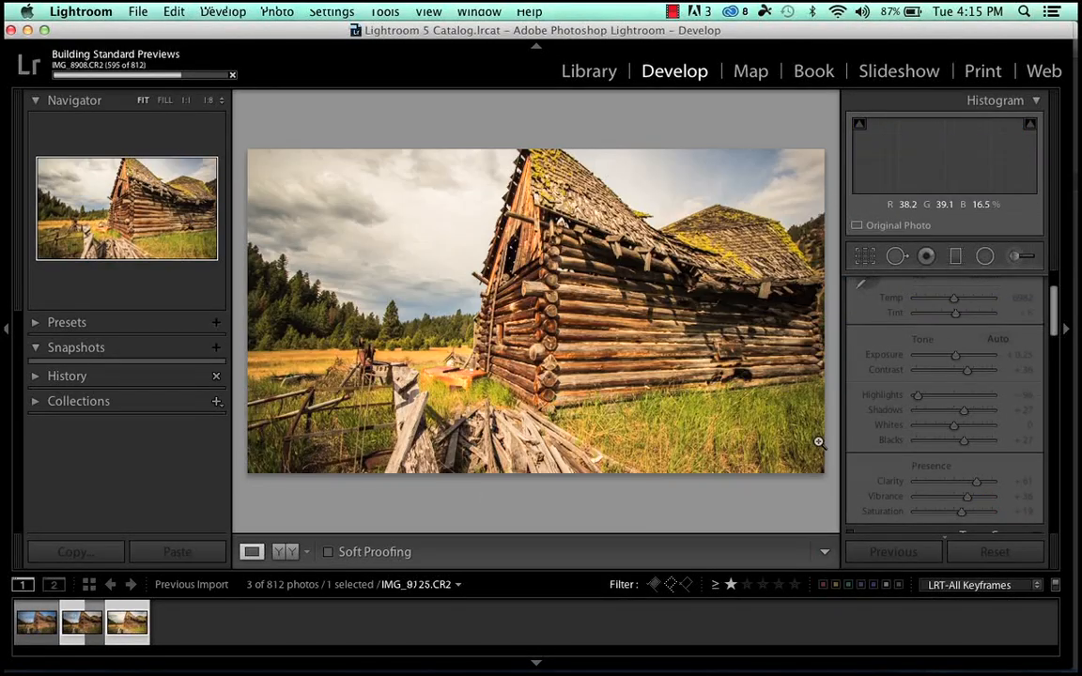
Compare the third keyframe with the second and set its Exposure to -0.15
{"action": "key", "text": "Left"}
{"action": "key", "text": "Right"}
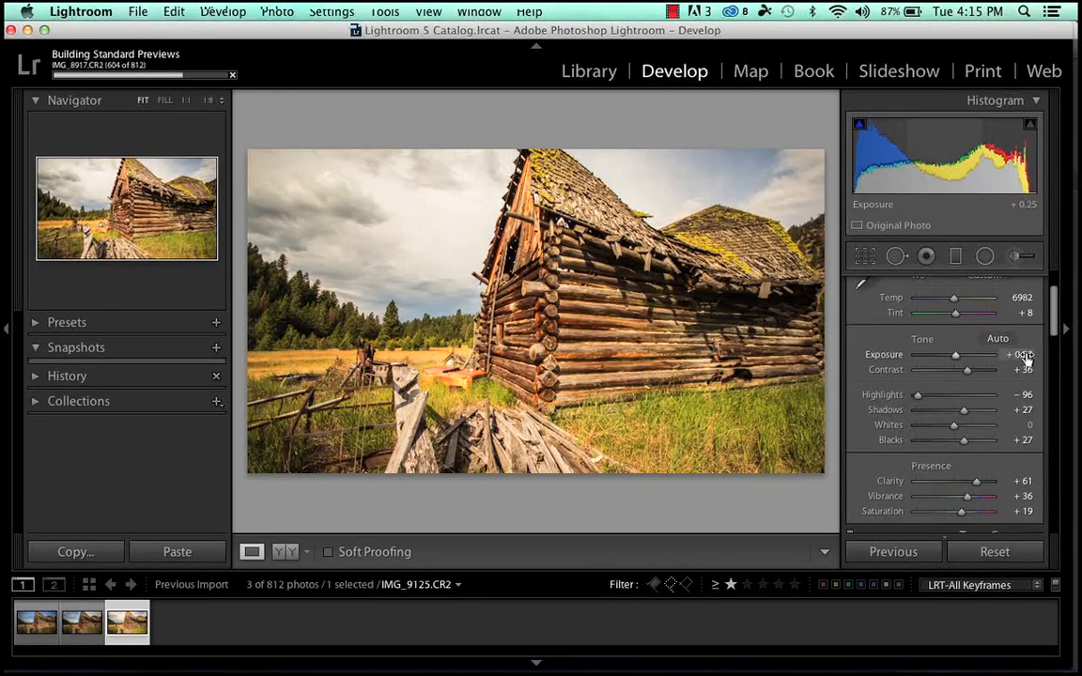
{"action": "left_click_drag", "start_coordinate": [1026, 357], "coordinate": [988, 357]}
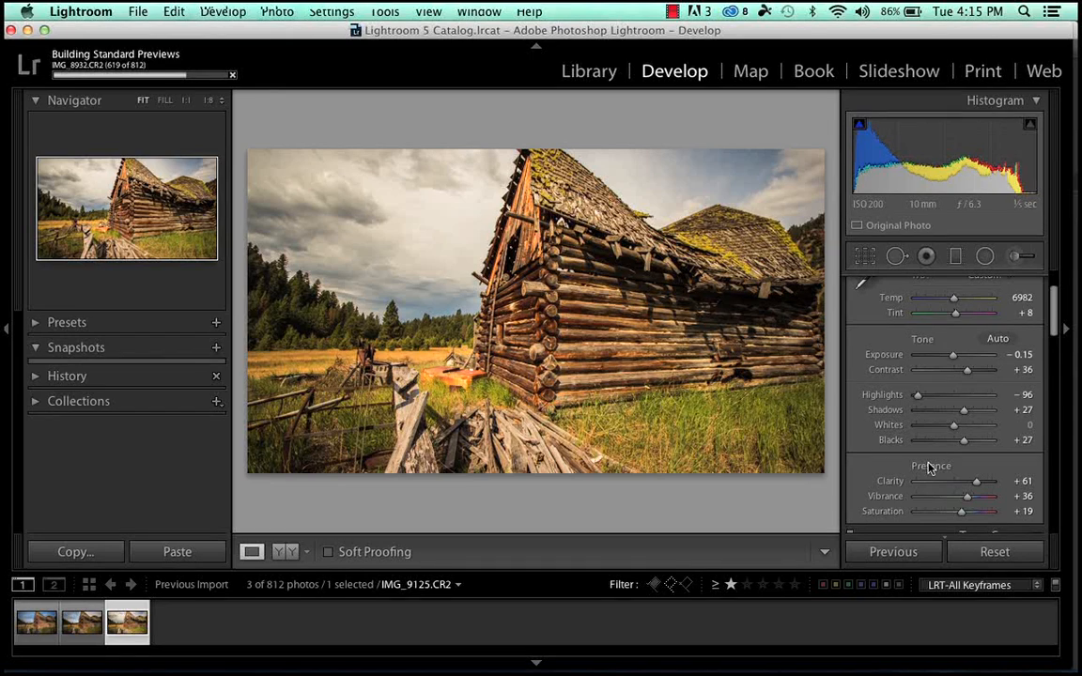
Set the third keyframe's tone curve to Highlights -29, Lights -31 and Darks -12, and compare its look with the other keyframes
{"action": "scroll", "coordinate": [905, 460], "scroll_direction": "down", "scroll_amount": 8}
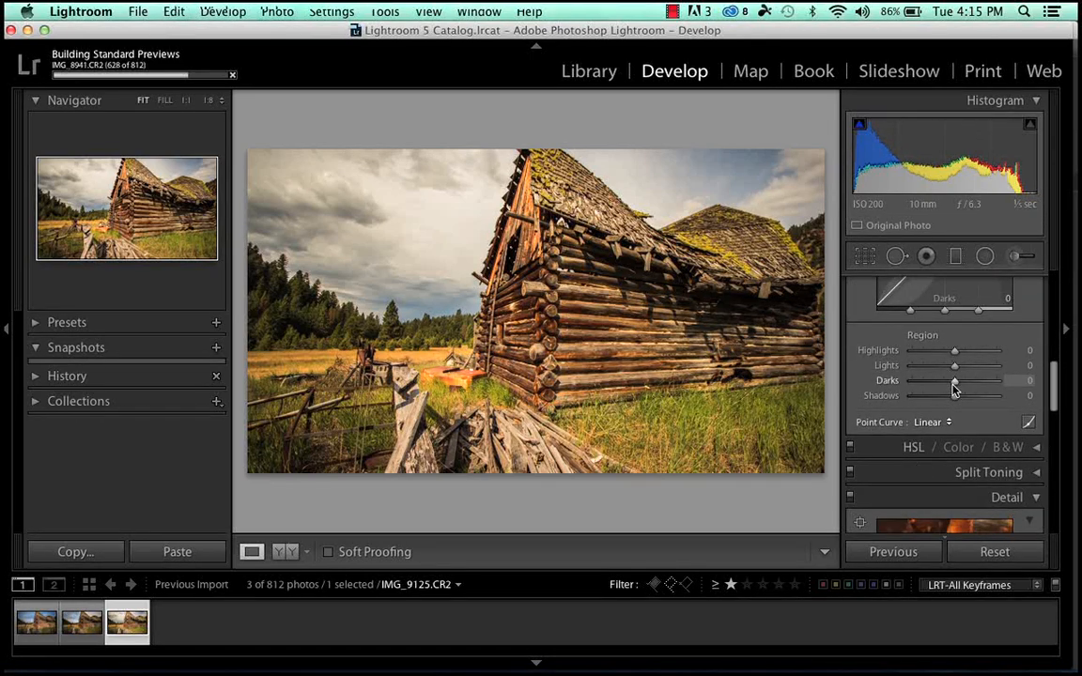
{"action": "mouse_move", "coordinate": [954, 381]}
{"action": "left_mouse_down"}
{"action": "mouse_move", "coordinate": [950, 391]}
{"action": "mouse_move", "coordinate": [947, 352]}
{"action": "mouse_move", "coordinate": [942, 371]}
{"action": "left_mouse_up"}
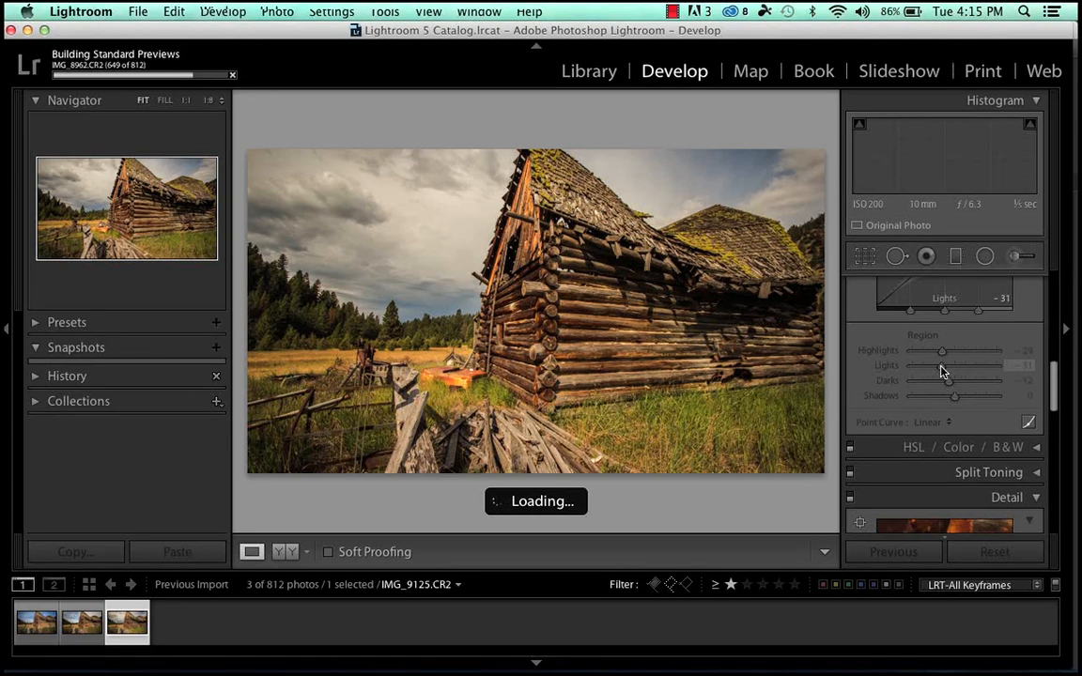
{"action": "key", "text": "Left"}
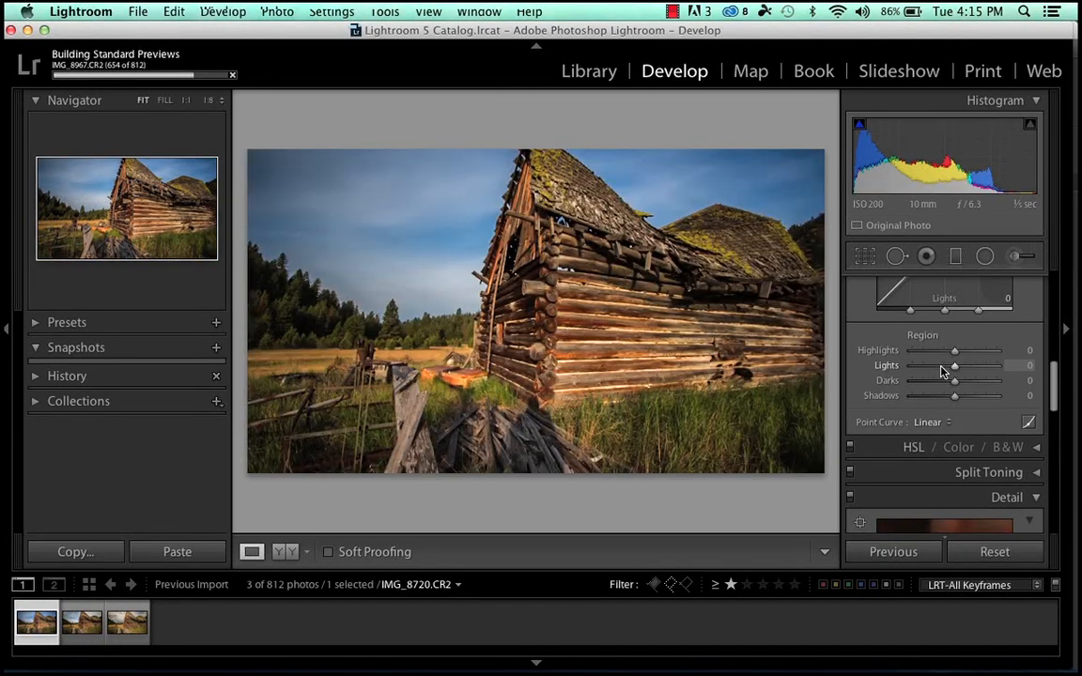
{"action": "key", "text": "Right"}
{"action": "key", "text": "Right"}
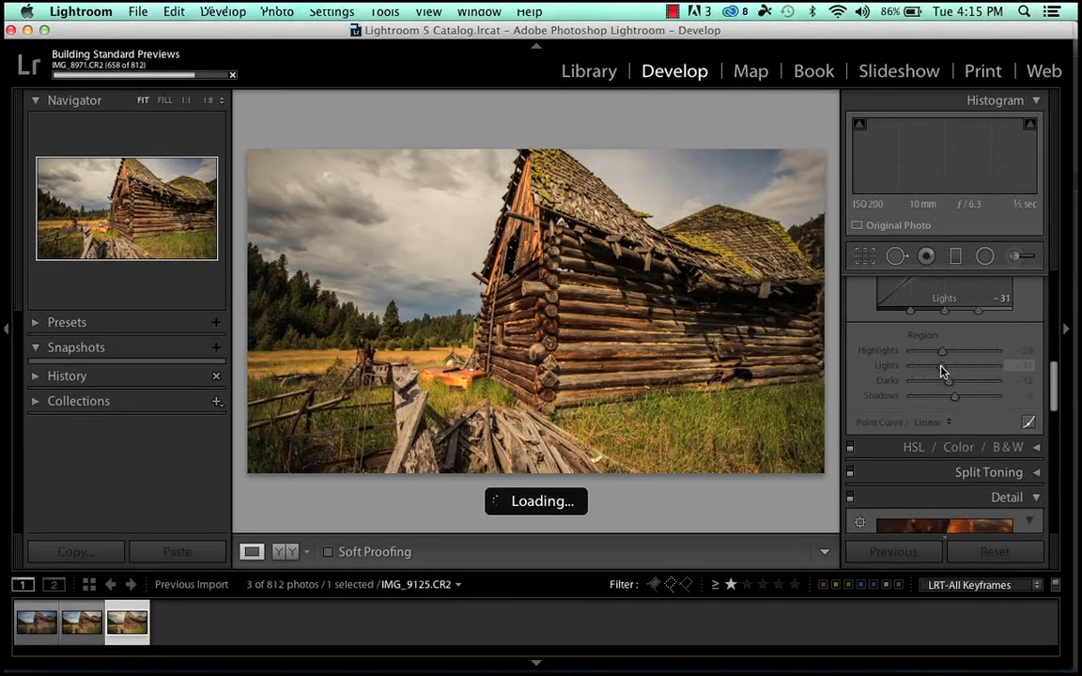
{"action": "key", "text": "Left"}
{"action": "key", "text": "Left"}
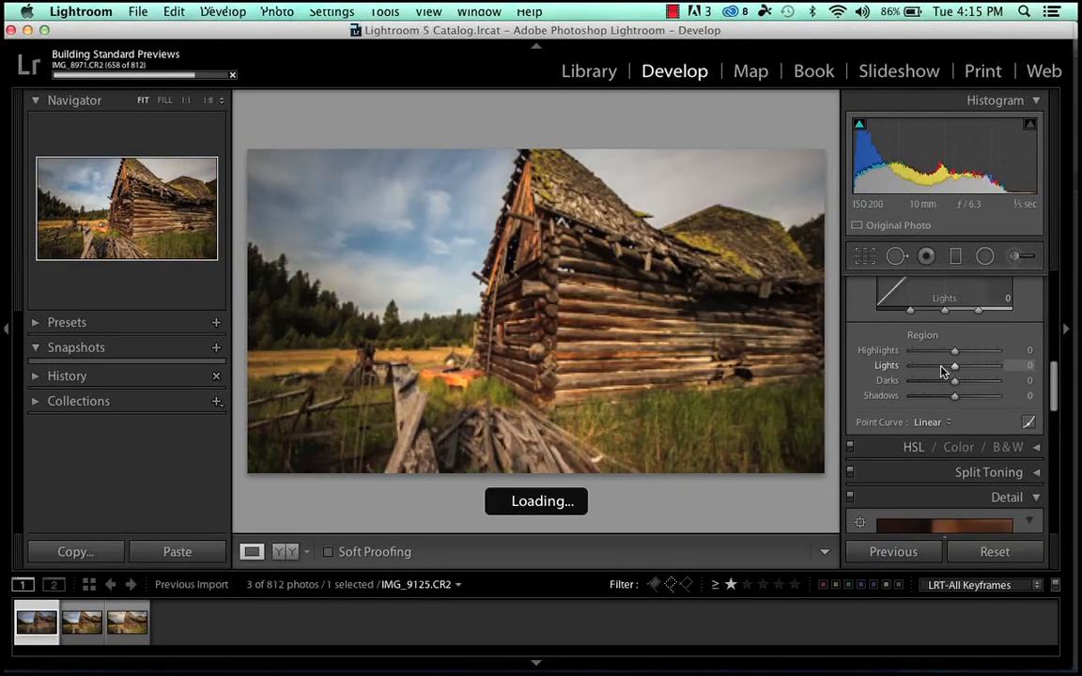
{"action": "key", "text": "Right"}
{"action": "key", "text": "Right"}
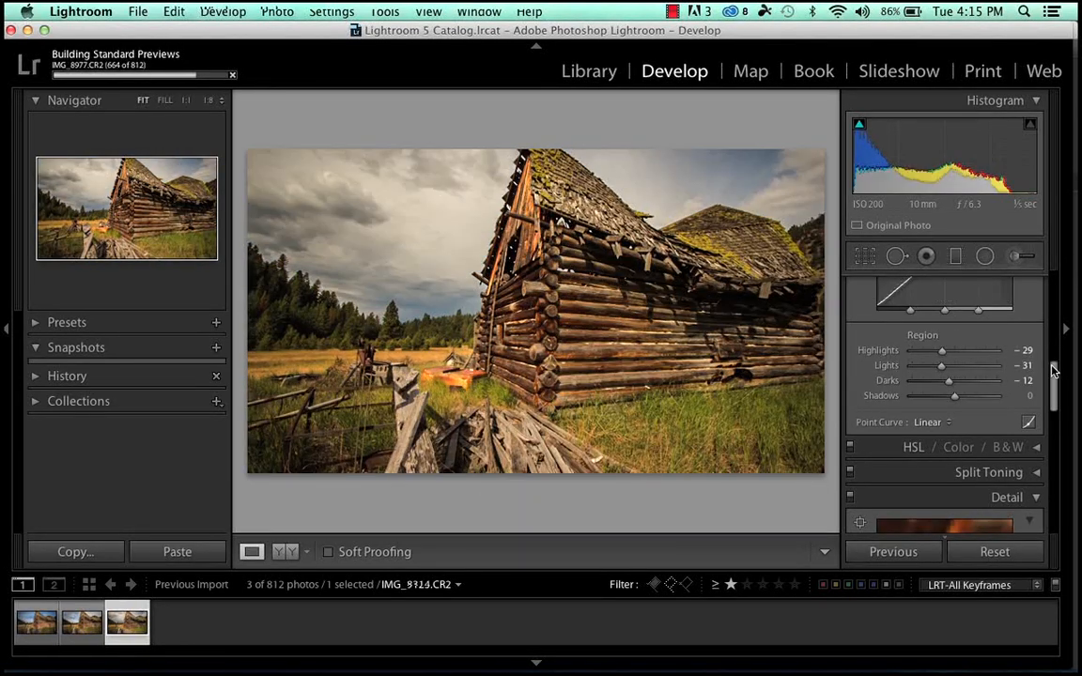
Lower the third keyframe's white balance Temp to 6732 and compare it with the second keyframe
{"action": "scroll", "coordinate": [1051, 301], "scroll_direction": "up", "scroll_amount": 10}
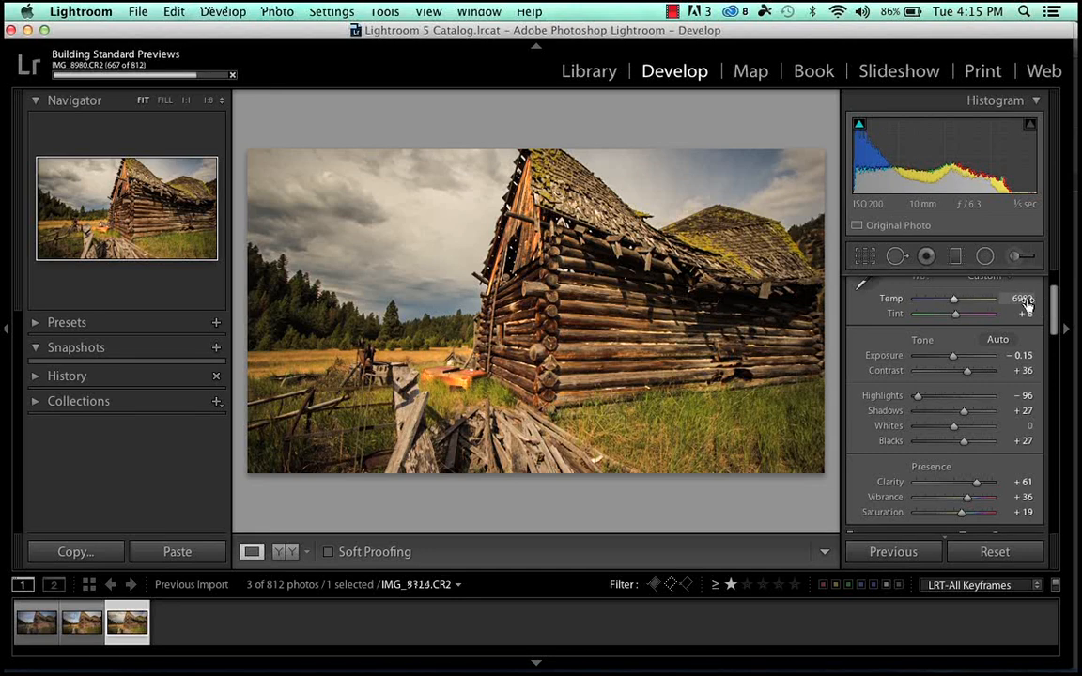
{"action": "left_click_drag", "start_coordinate": [1026, 302], "coordinate": [1017, 298]}
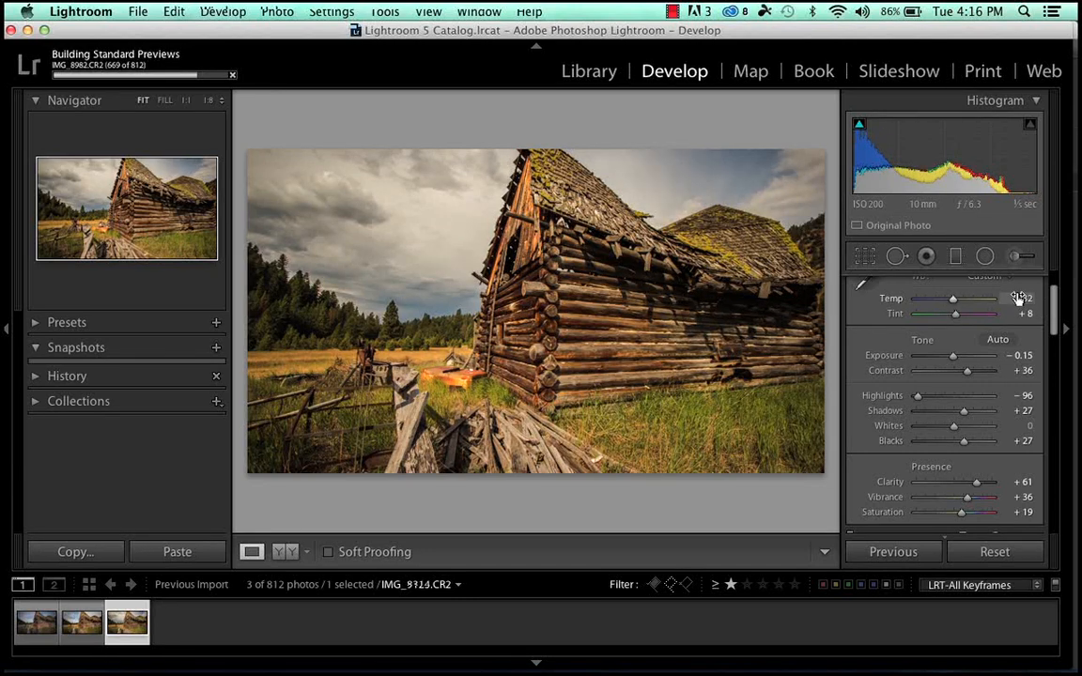
{"action": "key", "text": "Down"}
{"action": "key", "text": "Down"}
{"action": "key", "text": "Down"}
{"action": "key", "text": "Down"}
{"action": "key", "text": "Left"}
{"action": "key", "text": "Left"}
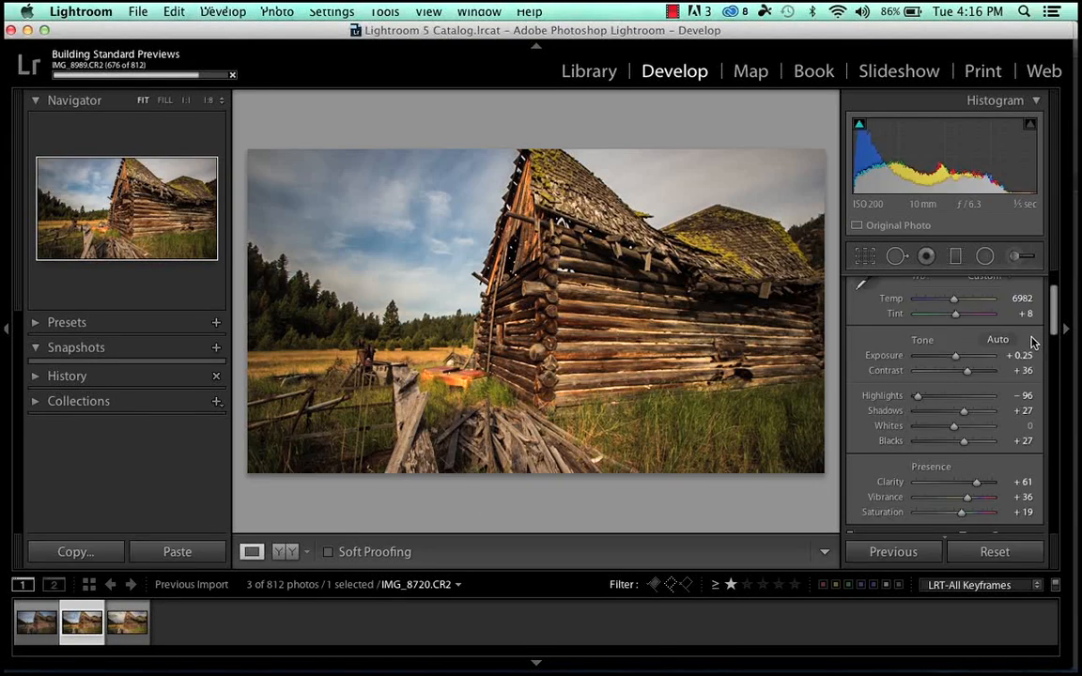
{"action": "key", "text": "Right"}
{"action": "key", "text": "Right"}
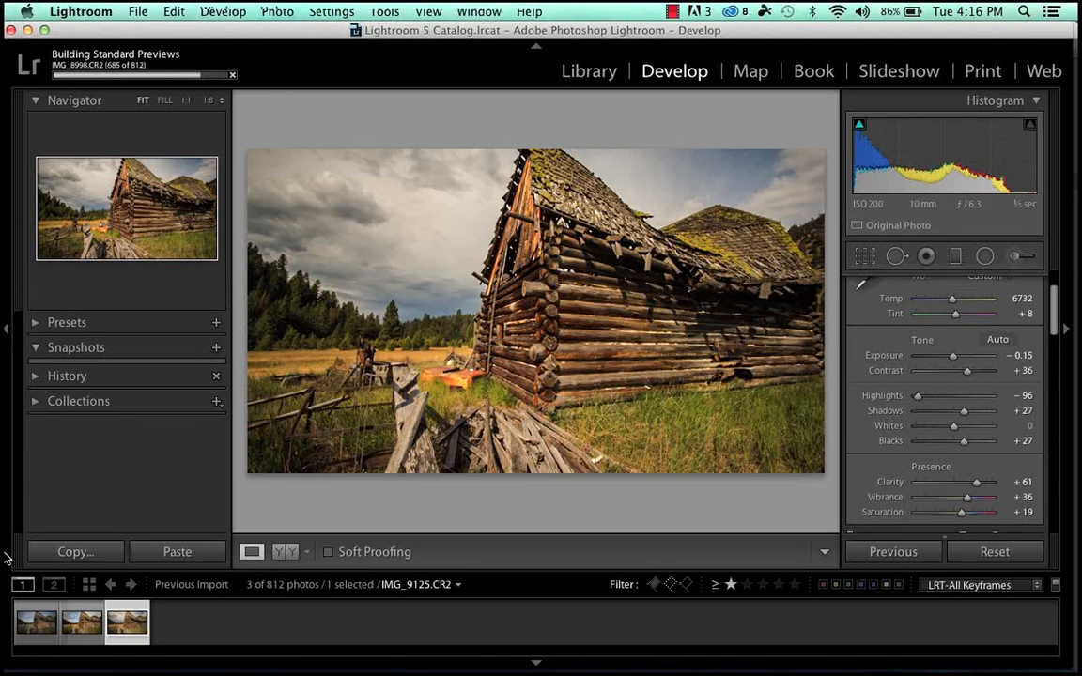
Select all three keyframes and save their metadata to the files
{"action": "key", "text": "super+a"}
{"action": "right_click", "coordinate": [39, 613]}
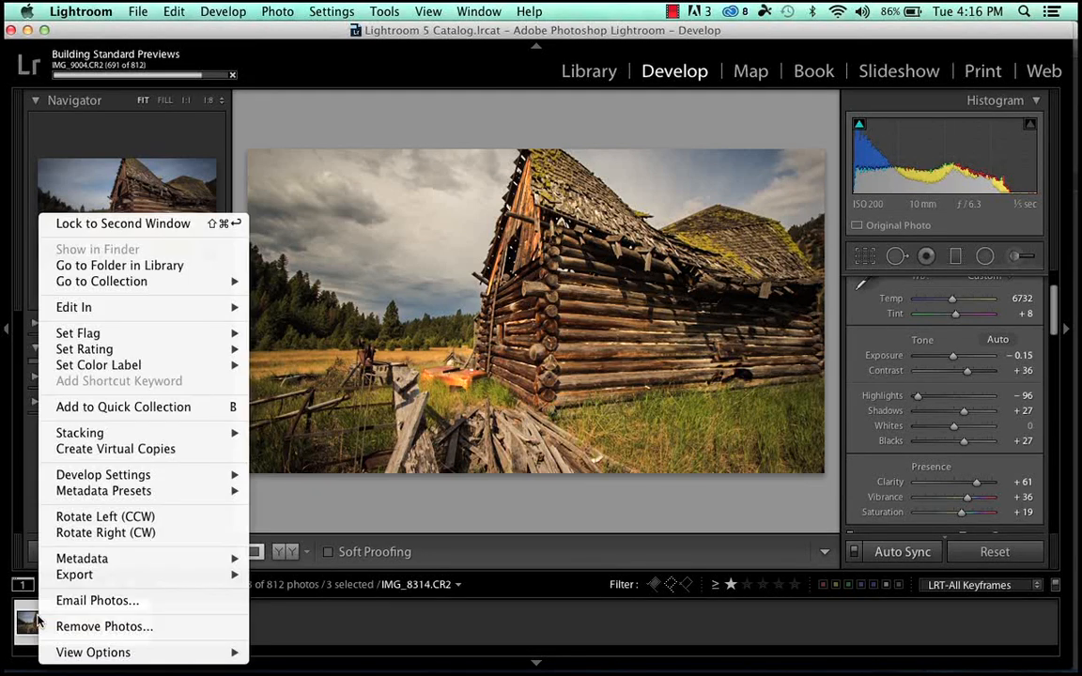
{"action": "mouse_move", "coordinate": [66, 560]}
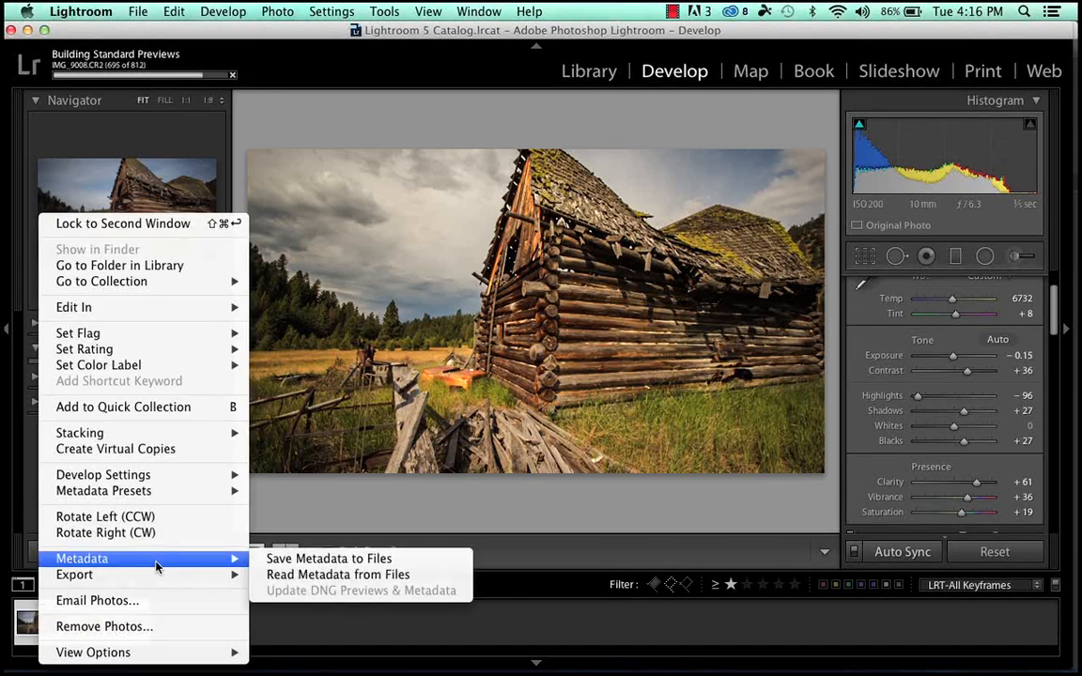
{"action": "left_click", "coordinate": [283, 560]}
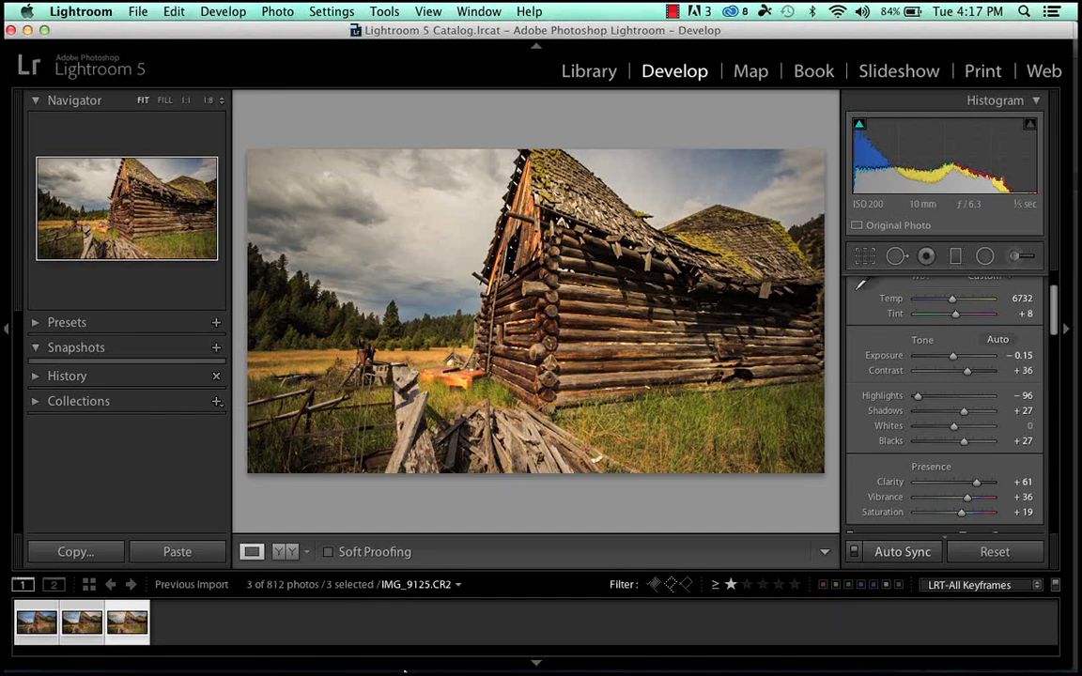
Switch to LRTimelapse and reload the Barn sequence, checking the develop values of its first, middle and last keyframes
{"action": "mouse_move", "coordinate": [447, 669]}
{"action": "left_click", "coordinate": [489, 642]}
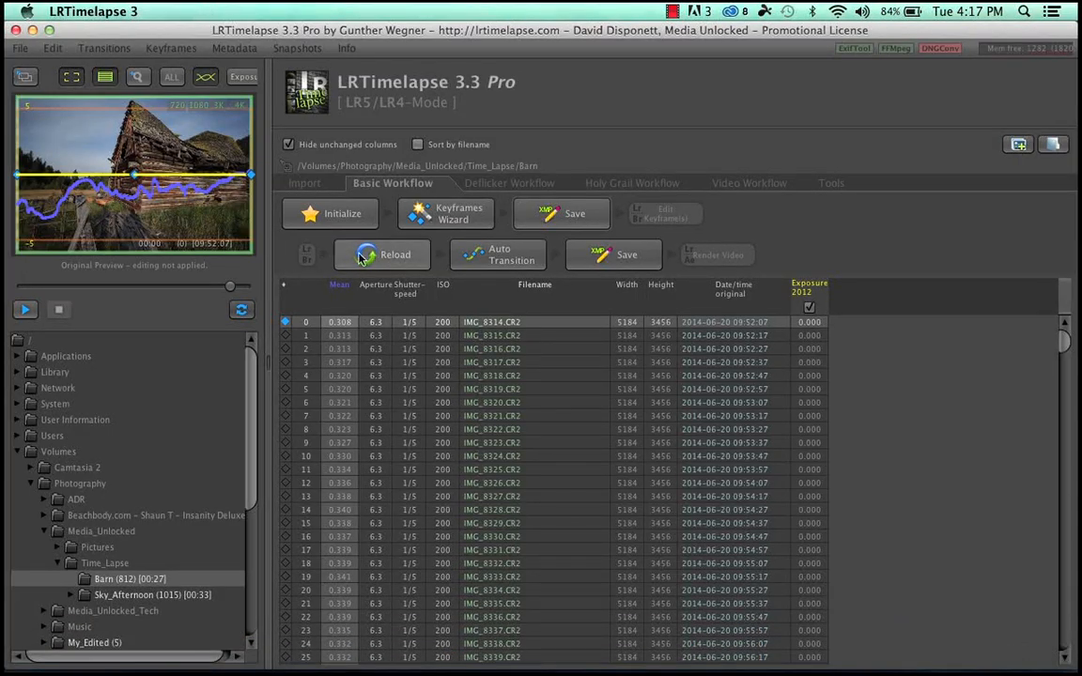
{"action": "left_click", "coordinate": [392, 259]}
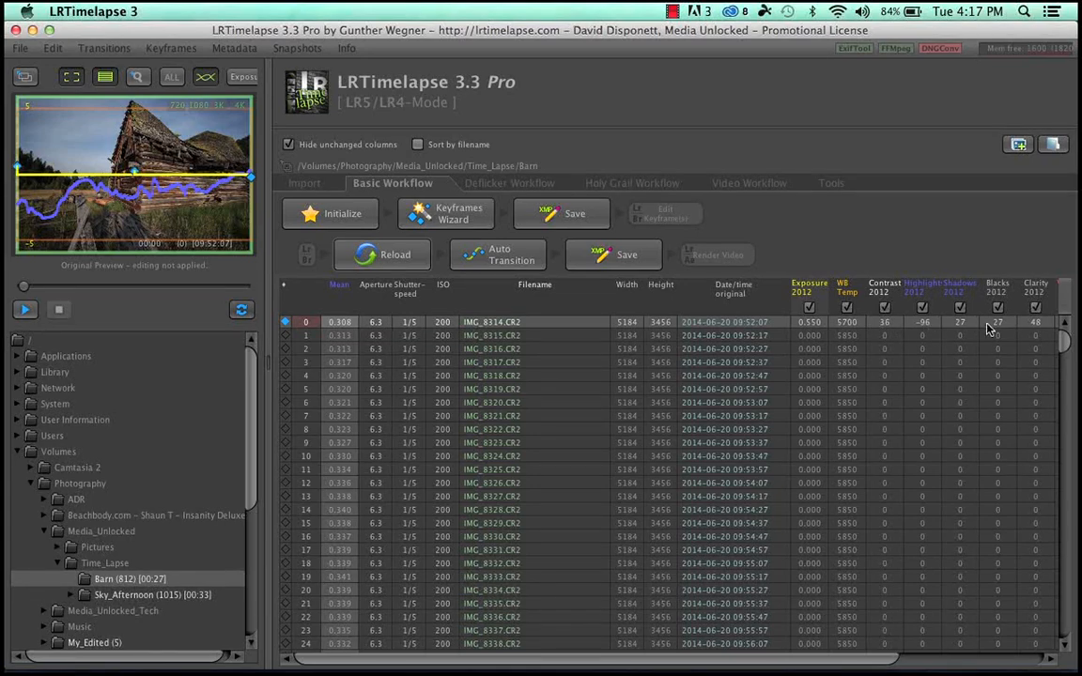
{"action": "left_click_drag", "start_coordinate": [1062, 343], "coordinate": [1058, 486]}
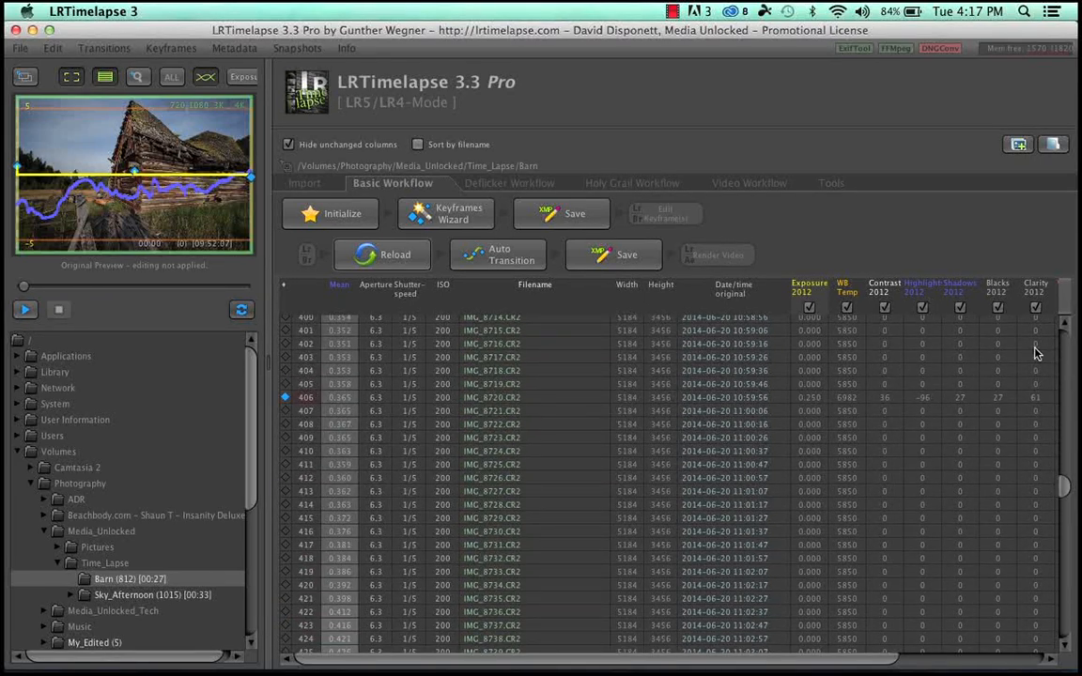
{"action": "left_click_drag", "start_coordinate": [1063, 486], "coordinate": [1052, 657]}
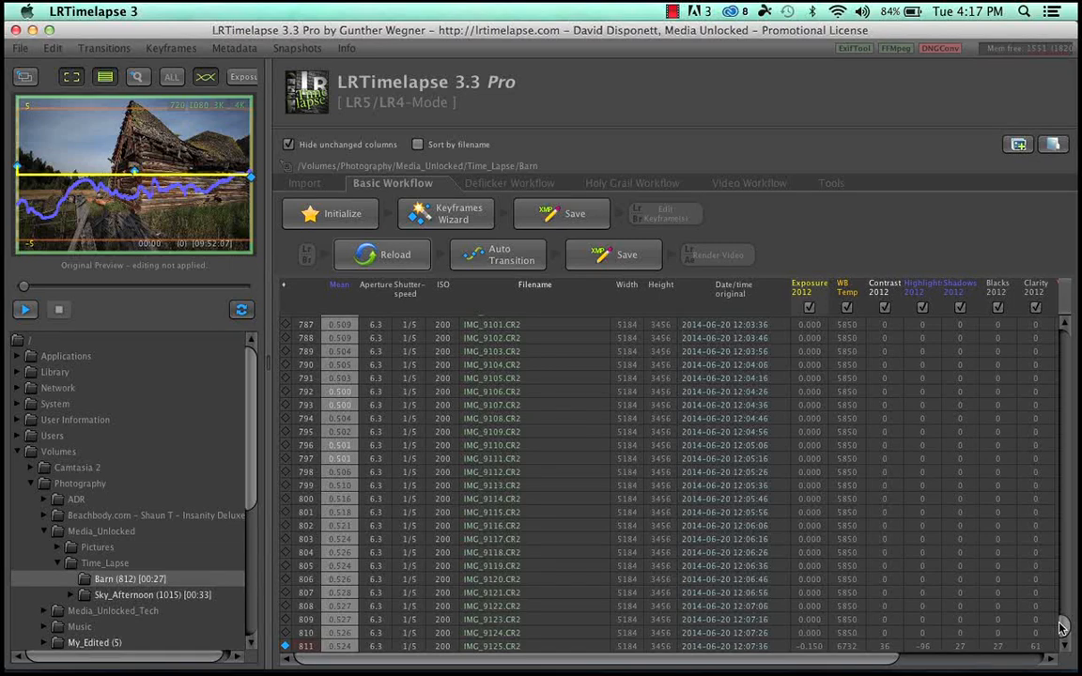
{"action": "left_click_drag", "start_coordinate": [1061, 627], "coordinate": [1038, 326]}
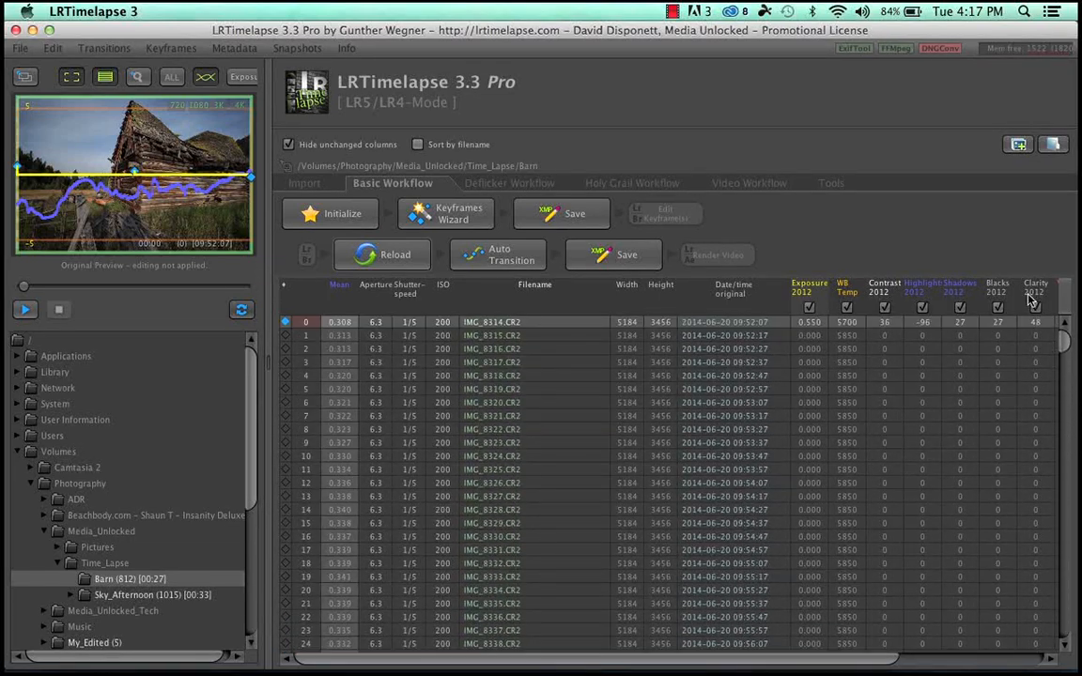
Run Auto Transition across the keyframes, review the interpolated values through the sequence, and save the changes to XMP metadata
{"action": "left_click", "coordinate": [487, 253]}
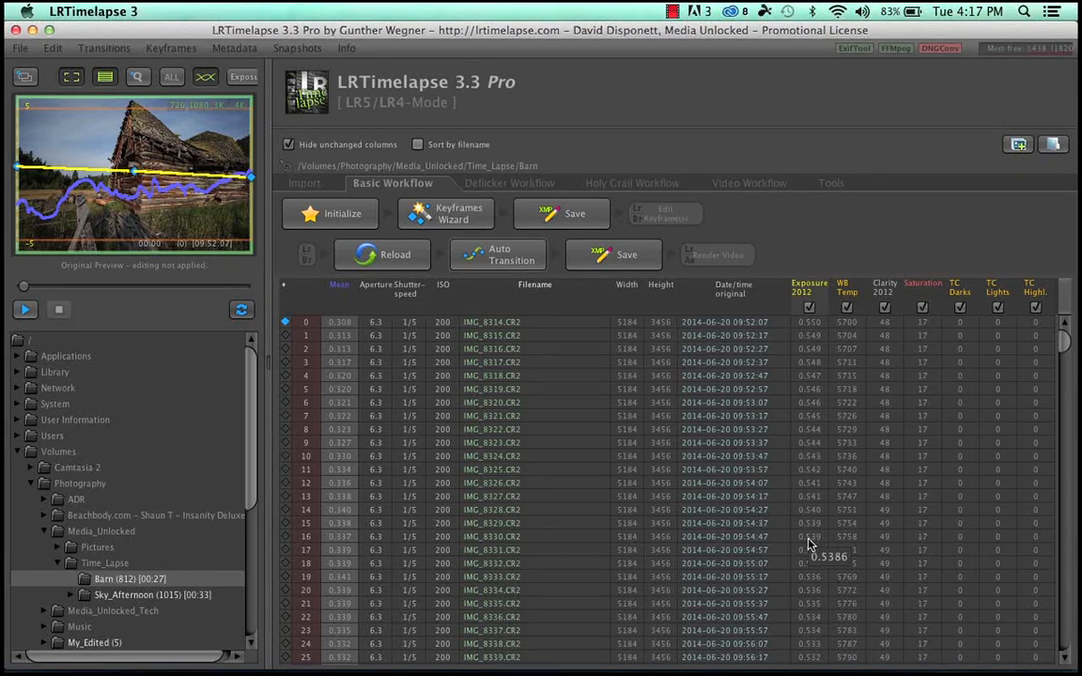
{"action": "scroll", "coordinate": [807, 498], "scroll_direction": "down", "scroll_amount": 20}
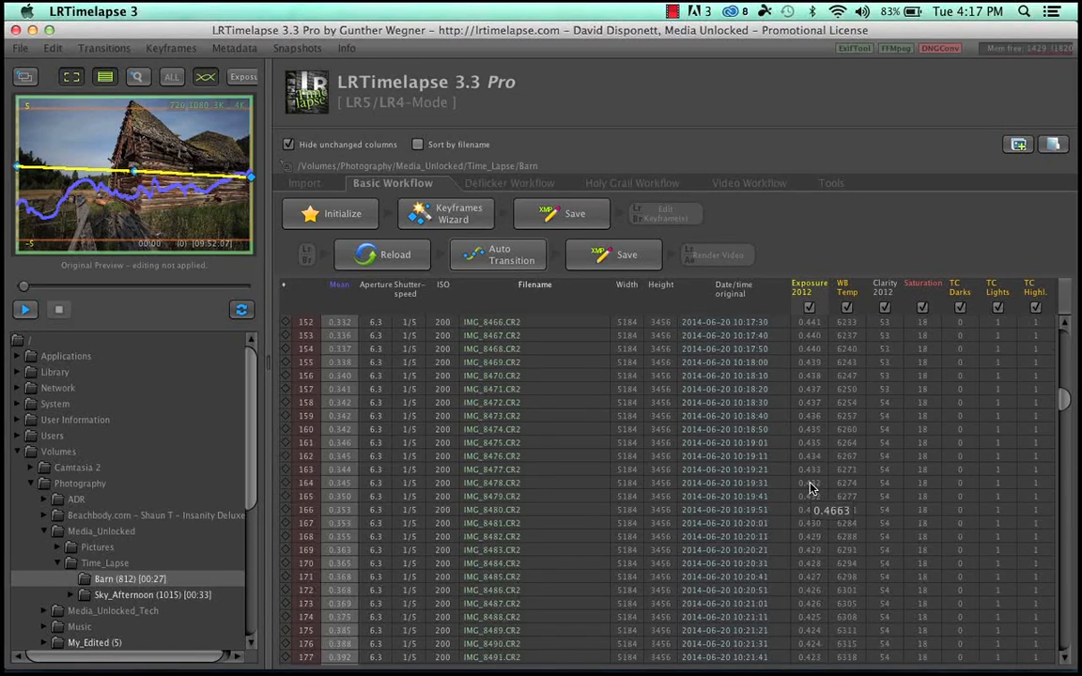
{"action": "scroll", "coordinate": [811, 487], "scroll_direction": "down", "scroll_amount": 20}
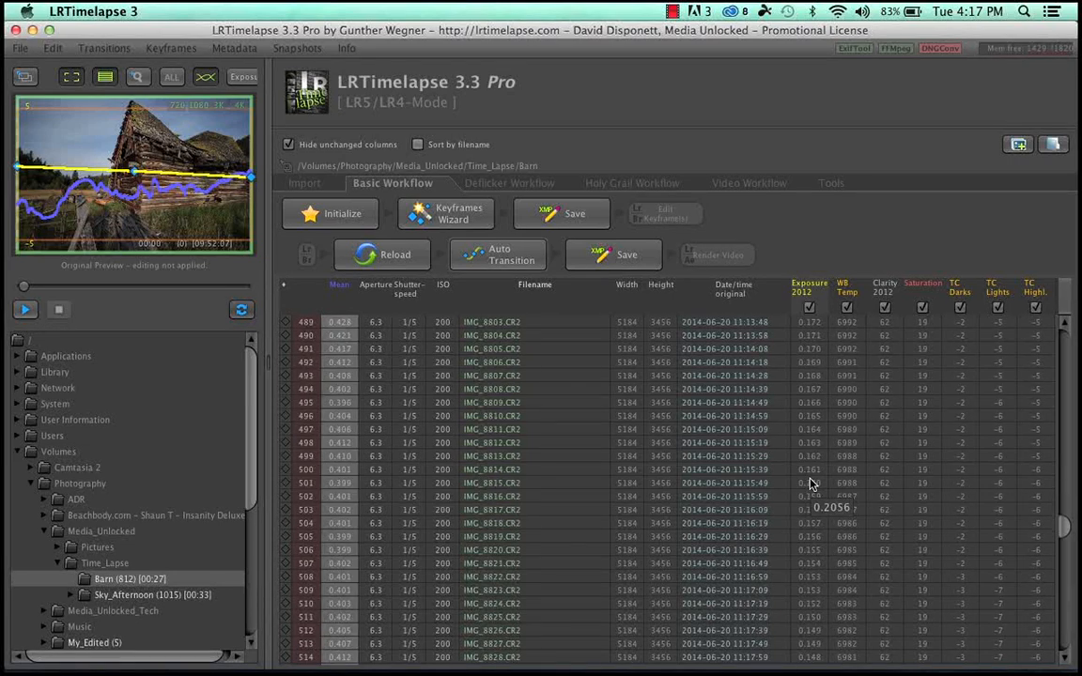
{"action": "scroll", "coordinate": [812, 477], "scroll_direction": "down", "scroll_amount": 9}
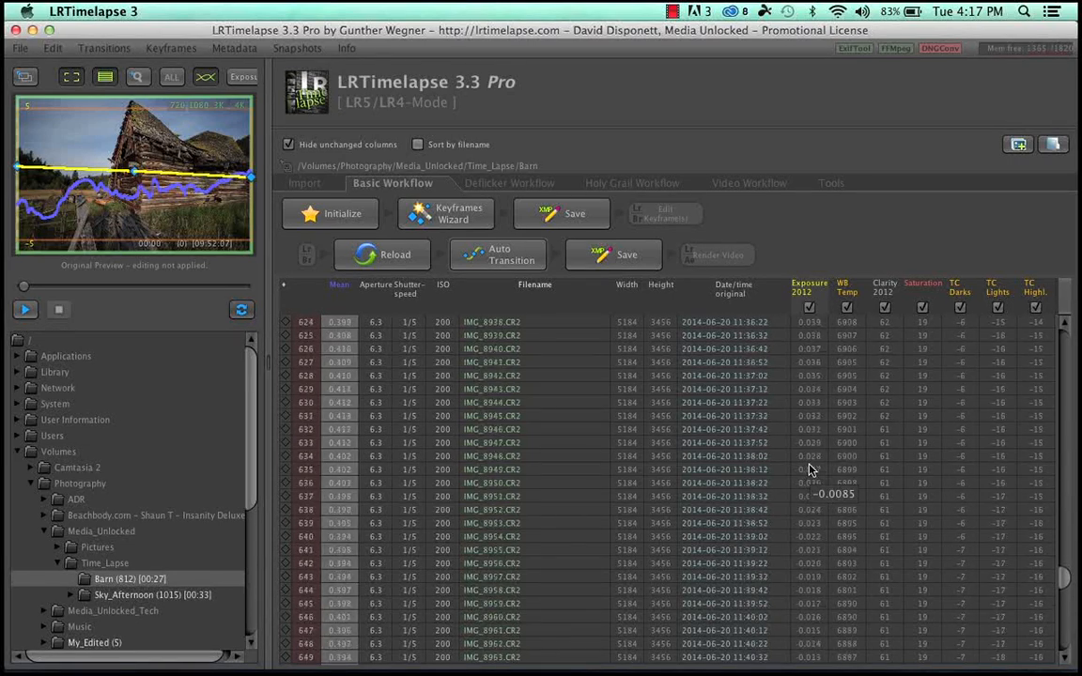
{"action": "scroll", "coordinate": [811, 470], "scroll_direction": "up", "scroll_amount": 20}
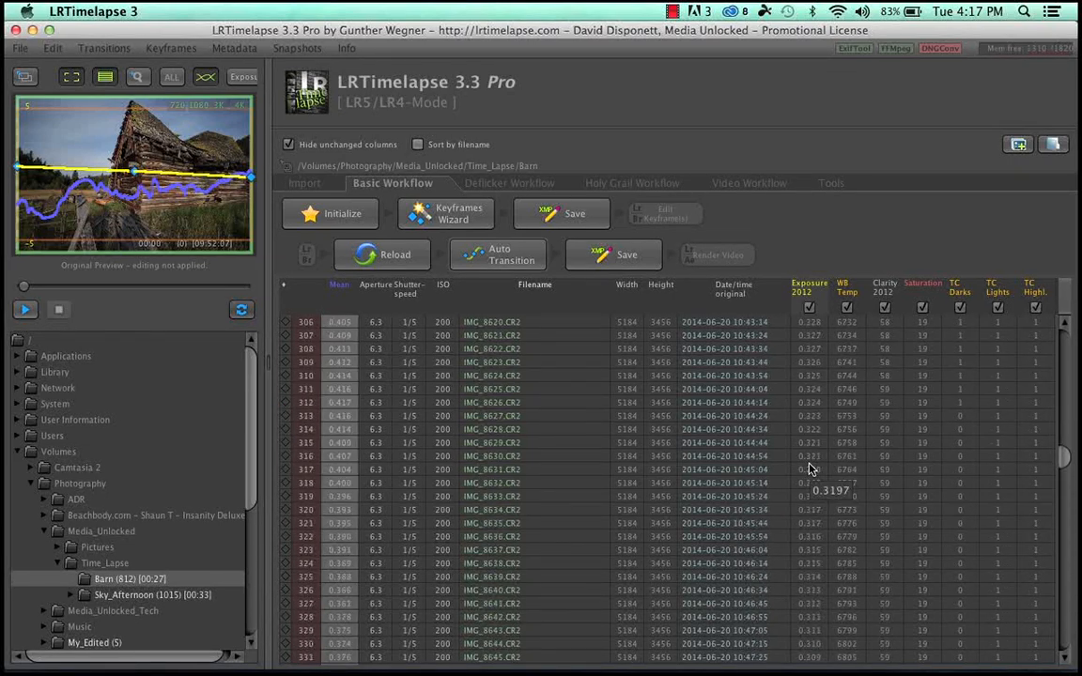
{"action": "scroll", "coordinate": [811, 467], "scroll_direction": "up", "scroll_amount": 10}
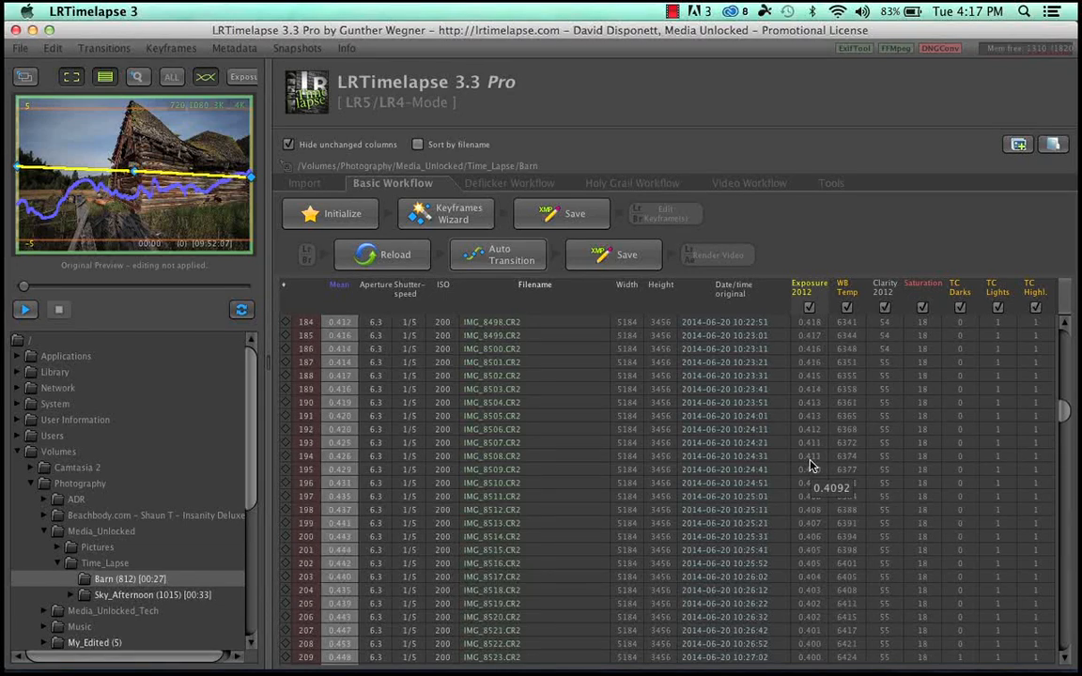
{"action": "left_click_drag", "start_coordinate": [1063, 407], "coordinate": [1064, 342]}
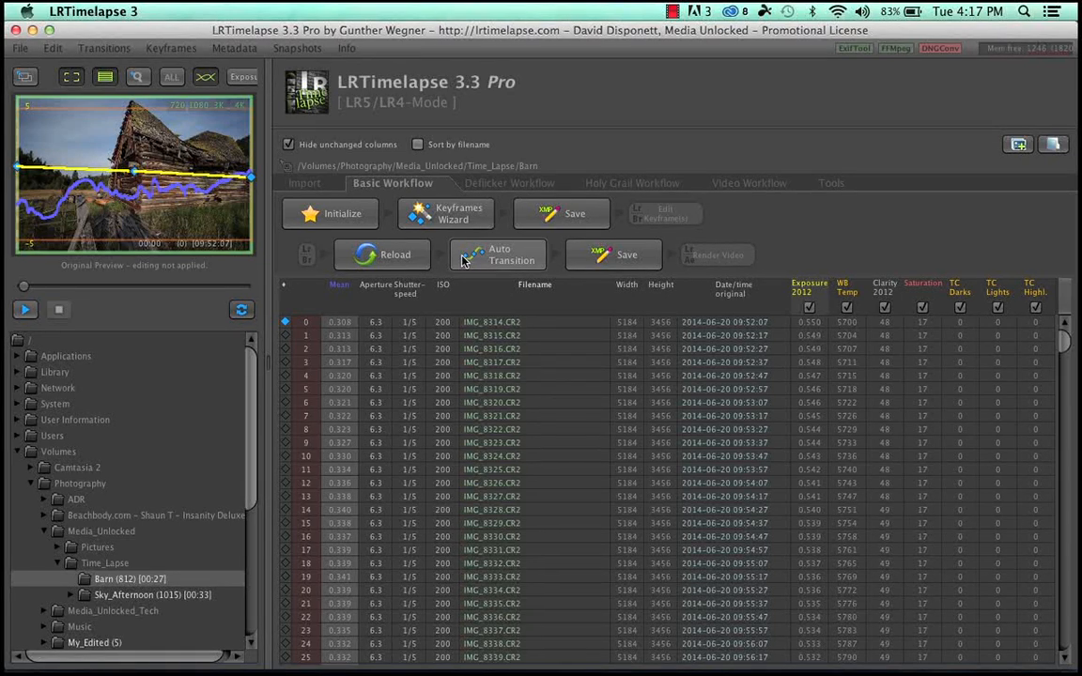
{"action": "left_click", "coordinate": [597, 255]}
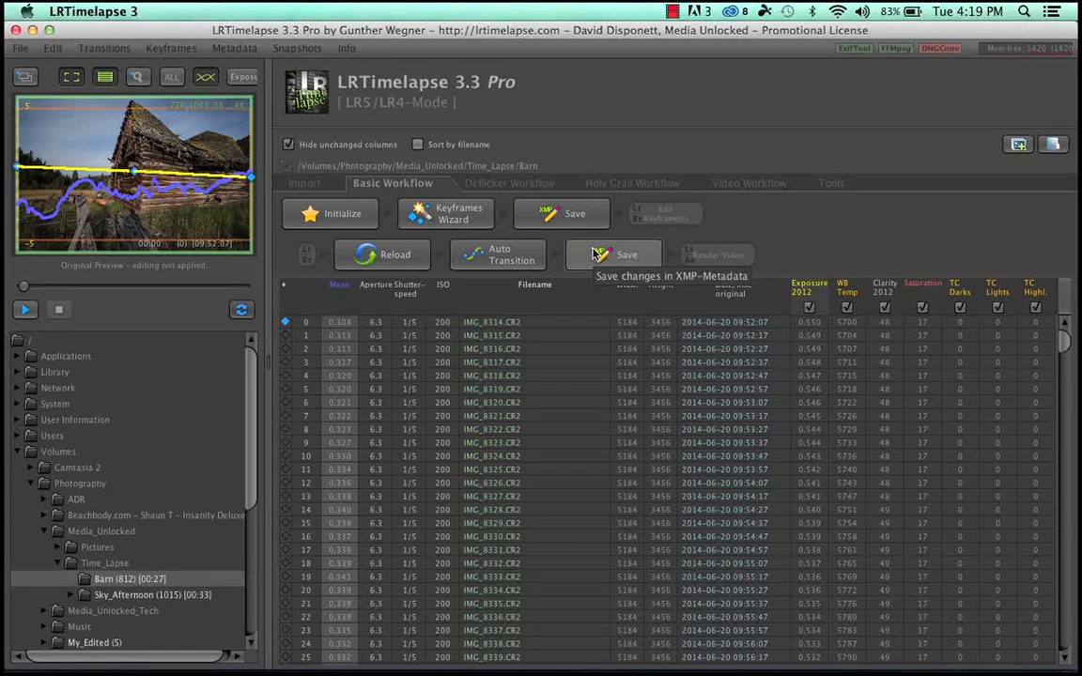
Switch to Lightroom and apply the LRT Full Sequence filter to show the whole Barn sequence
{"action": "mouse_move", "coordinate": [605, 673]}
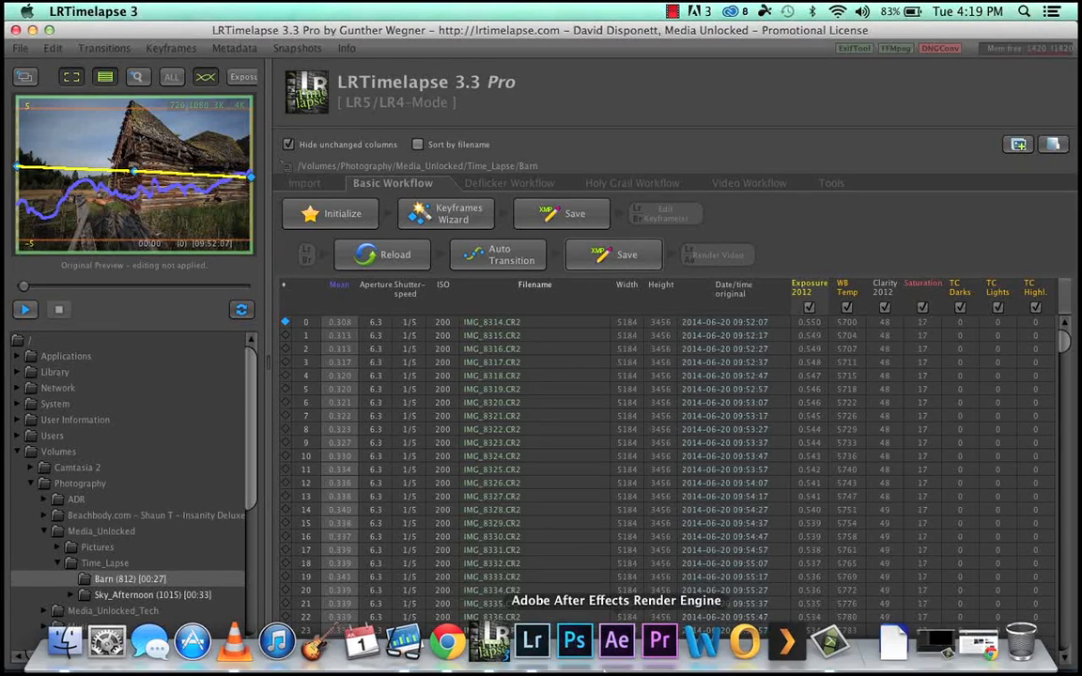
{"action": "left_click", "coordinate": [531, 641]}
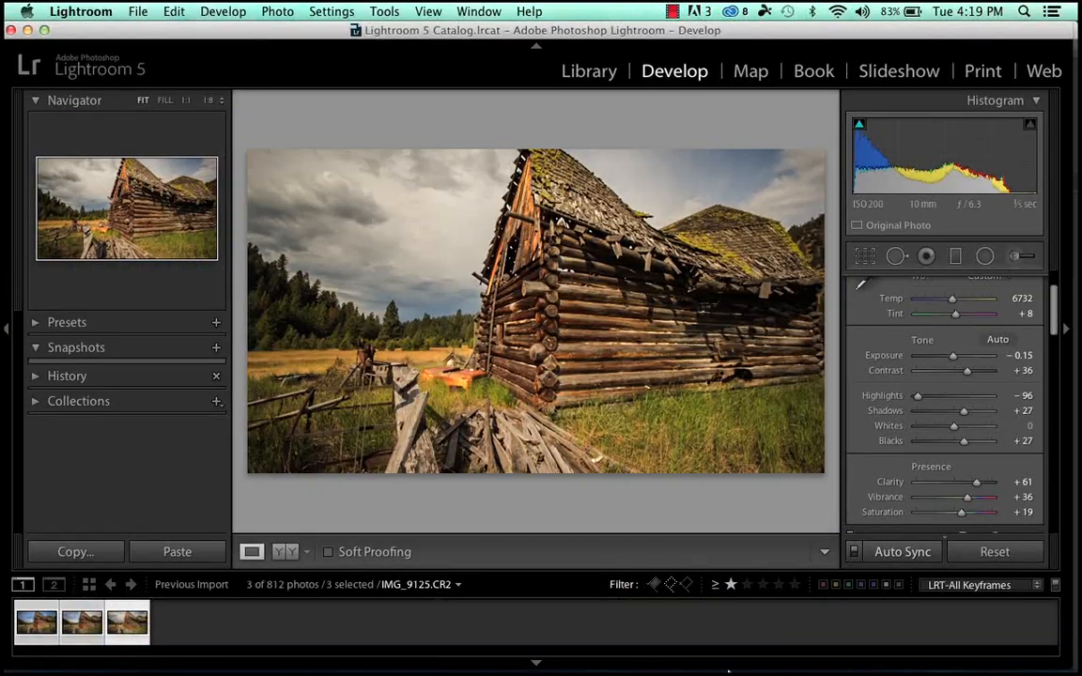
{"action": "left_click", "coordinate": [936, 584]}
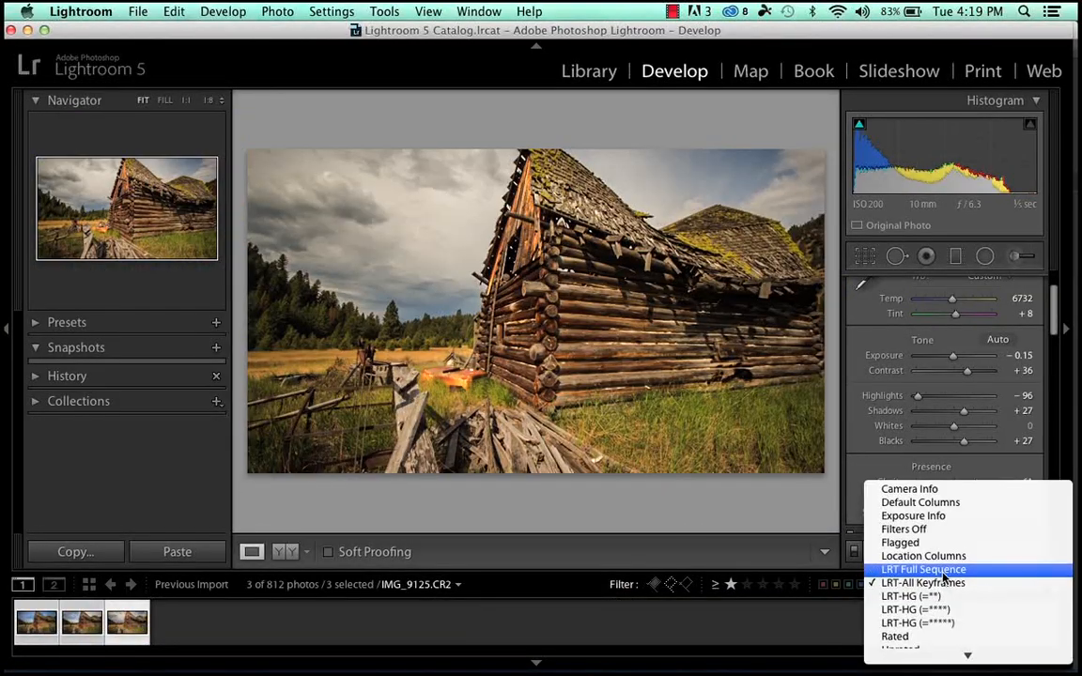
{"action": "left_click", "coordinate": [943, 573]}
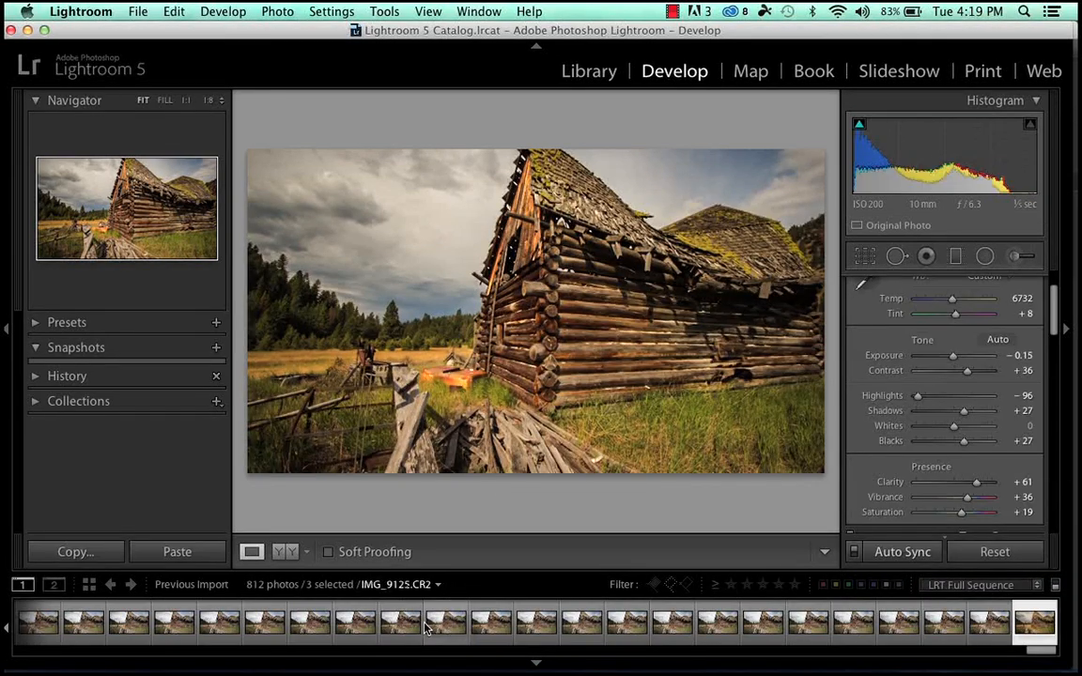
Select every photo in the sequence and read the metadata from the files
{"action": "key", "text": "super+a"}
{"action": "right_click", "coordinate": [431, 620]}
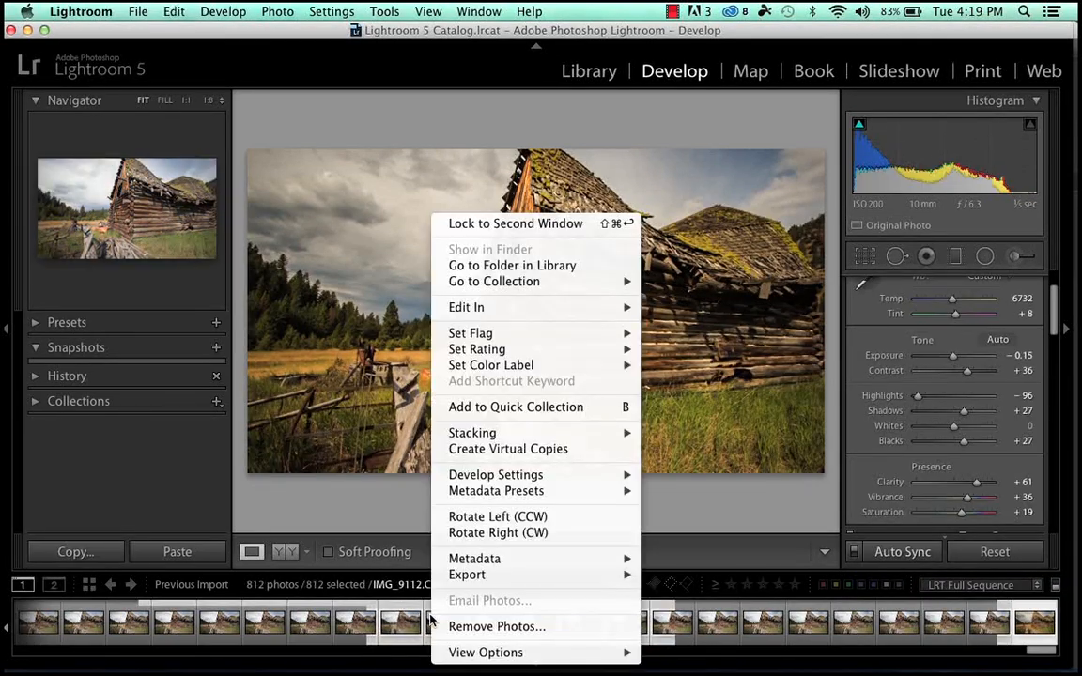
{"action": "mouse_move", "coordinate": [485, 562]}
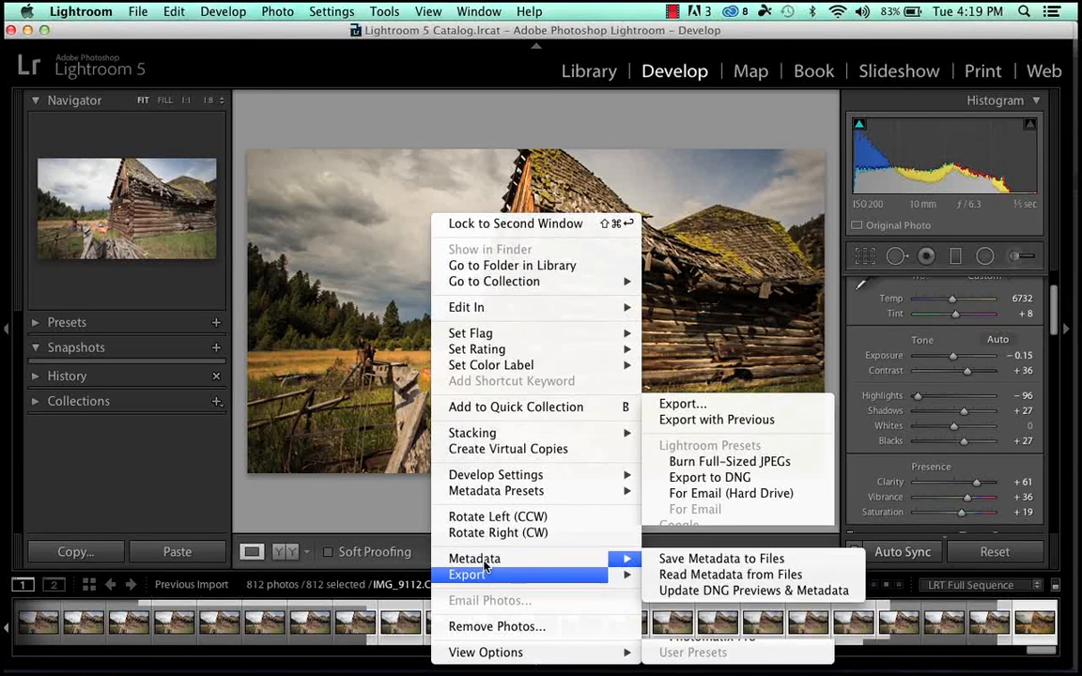
{"action": "left_click", "coordinate": [705, 579]}
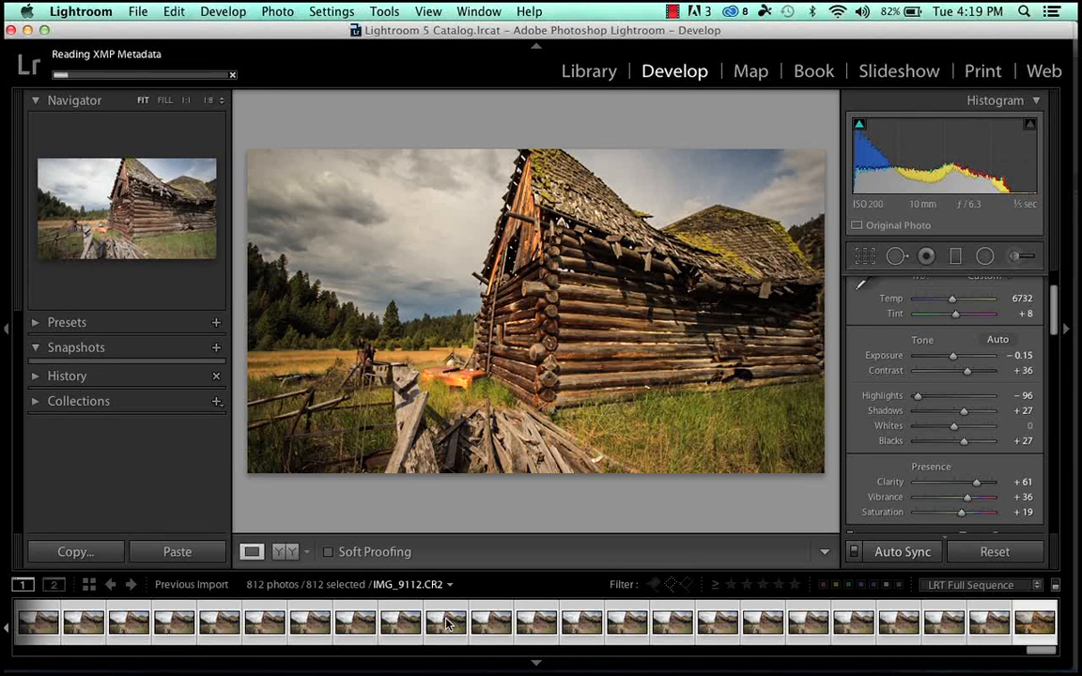
Examine the frames around the middle of the filmstrip while the XMP metadata is being read
{"action": "left_click_drag", "start_coordinate": [1048, 650], "coordinate": [542, 651]}
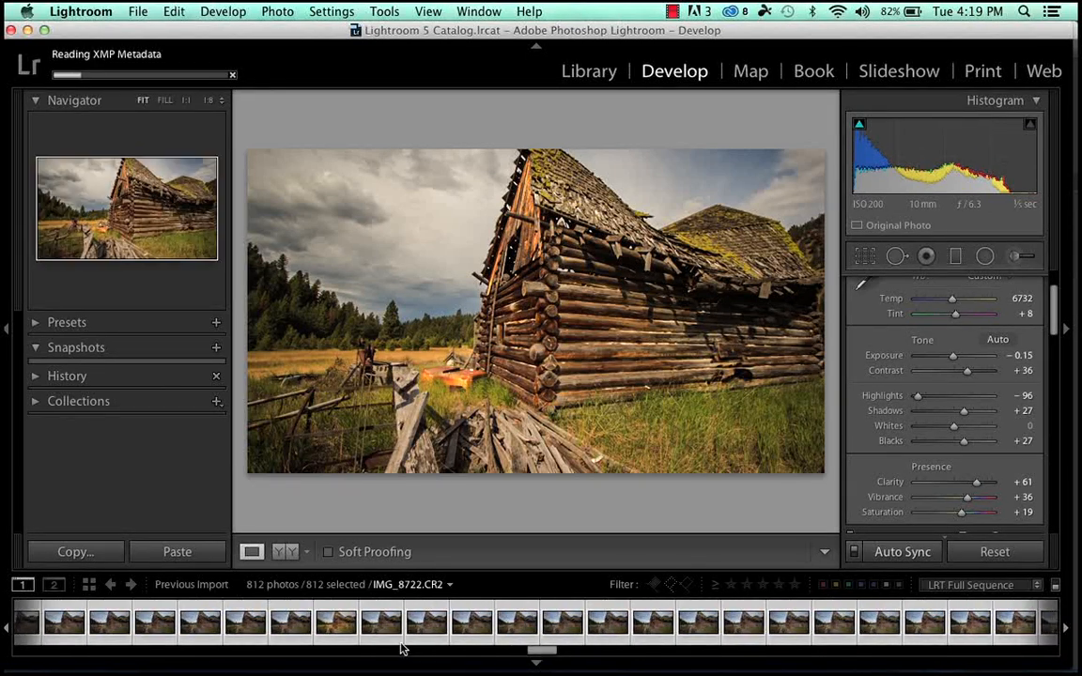
{"action": "left_click", "coordinate": [337, 624]}
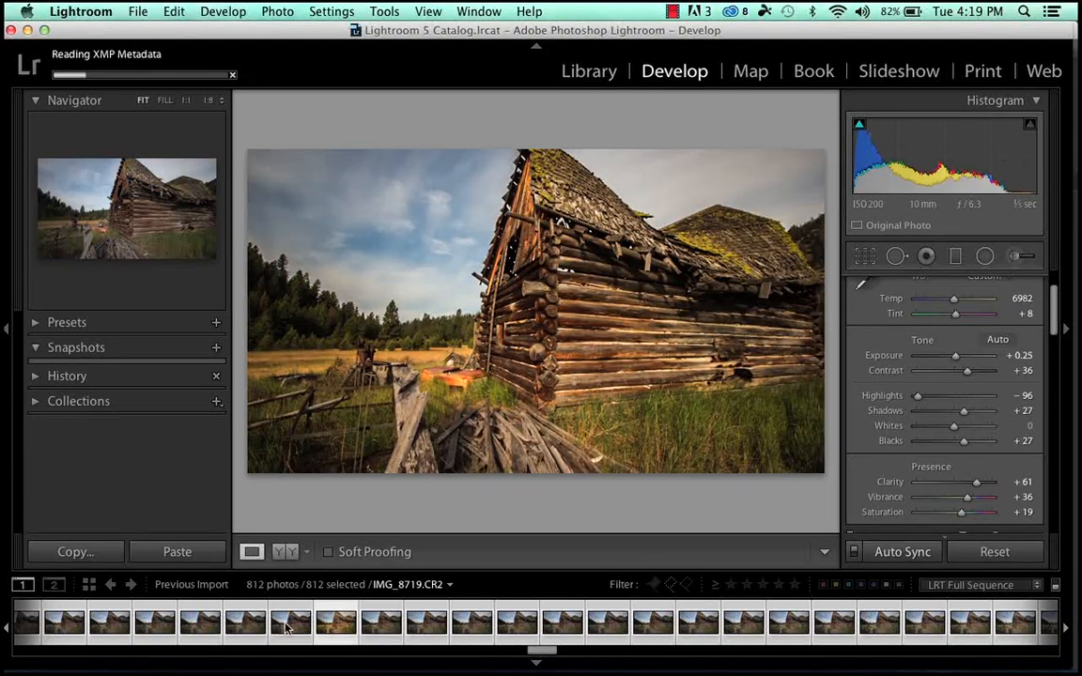
{"action": "left_click", "coordinate": [239, 627]}
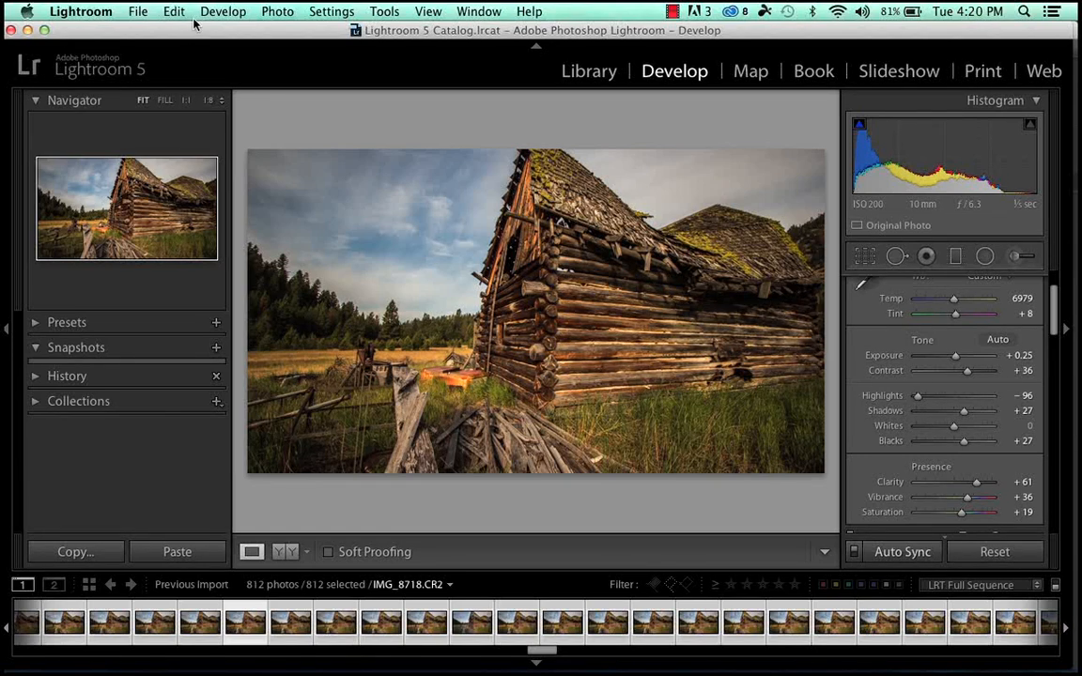
Start an export of the whole selected sequence and choose the standard LRTimelapse preset with 4K JPG intermediates
{"action": "right_click", "coordinate": [265, 623]}
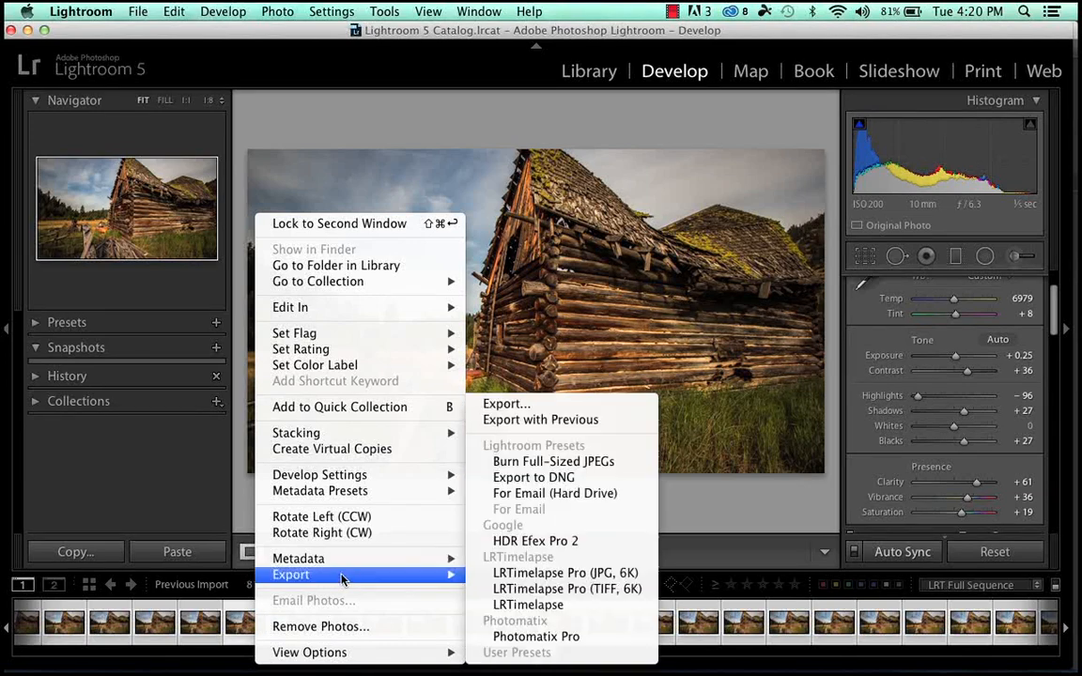
{"action": "mouse_move", "coordinate": [355, 575]}
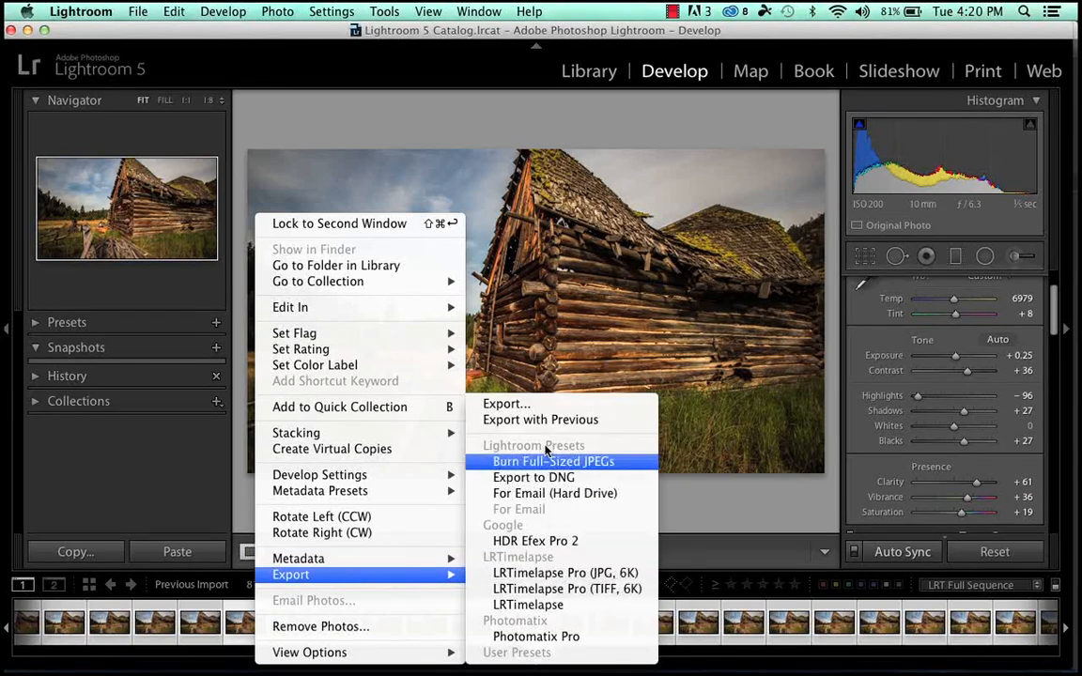
{"action": "left_click", "coordinate": [496, 404]}
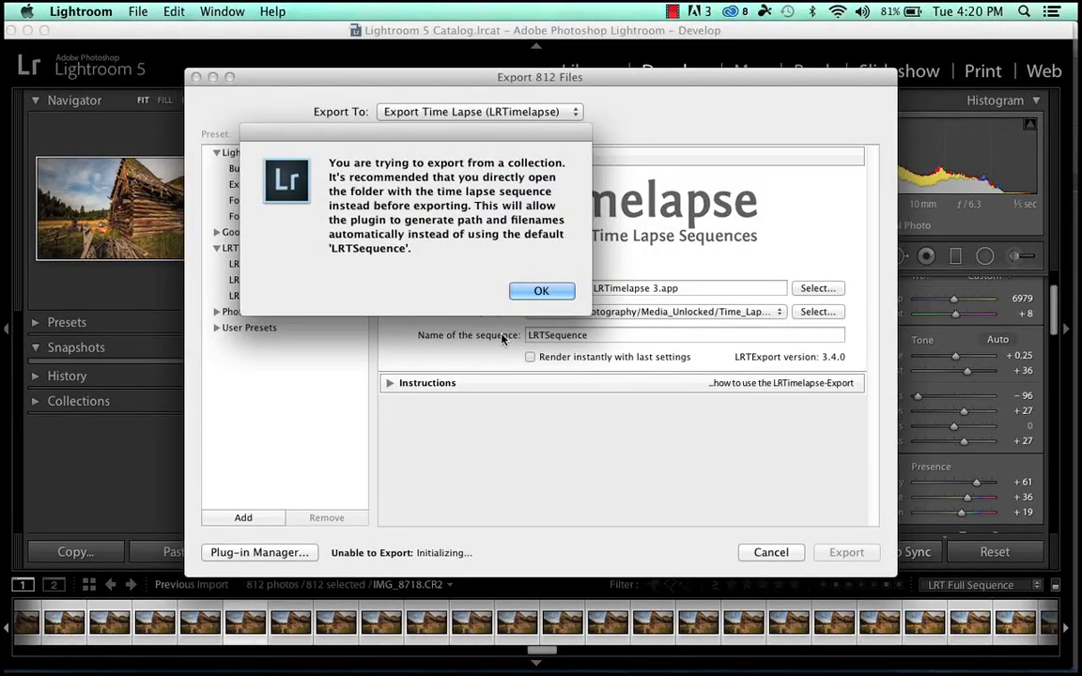
{"action": "left_click", "coordinate": [545, 292]}
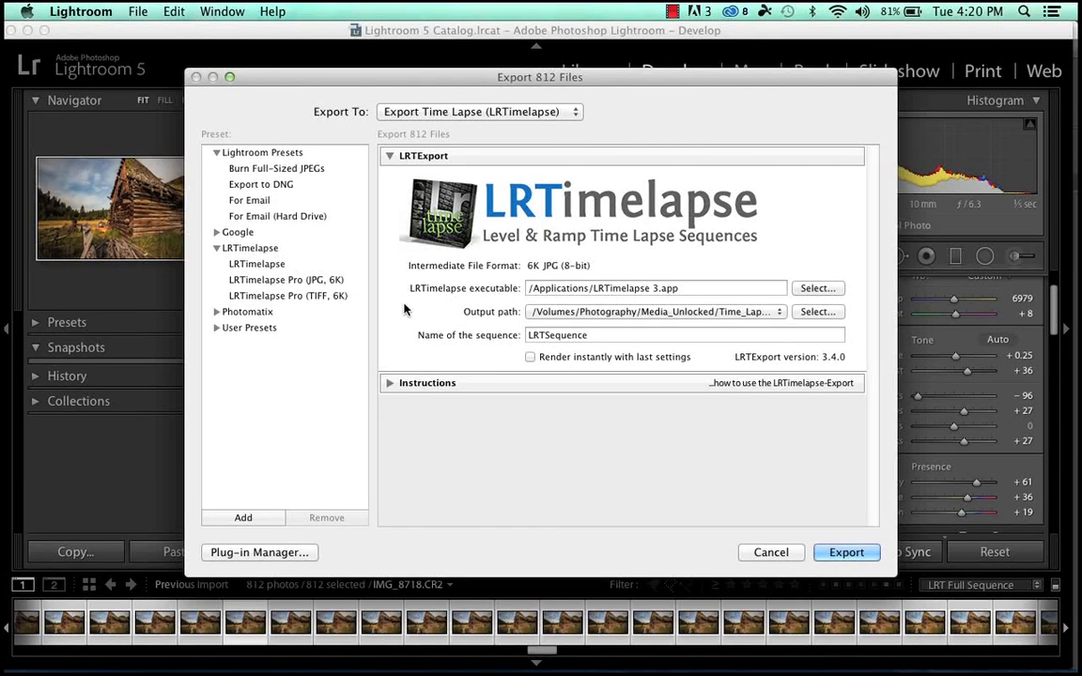
{"action": "left_click", "coordinate": [267, 264]}
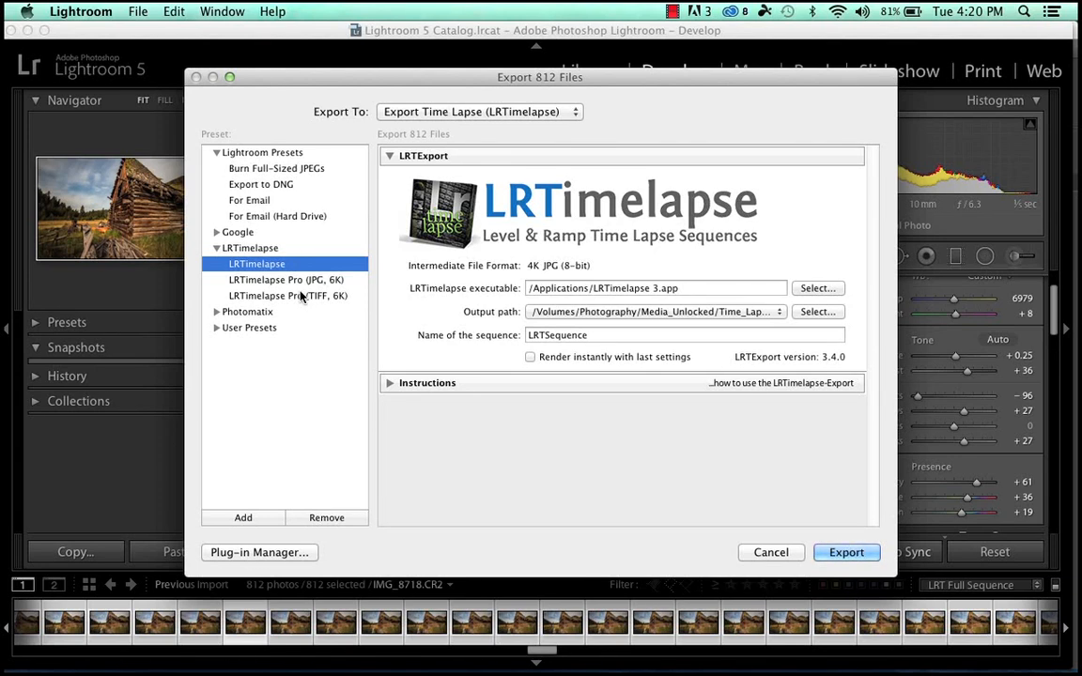
Set the export's output path to the Media_Unlocked folder on the Photography volume
{"action": "left_click", "coordinate": [819, 313]}
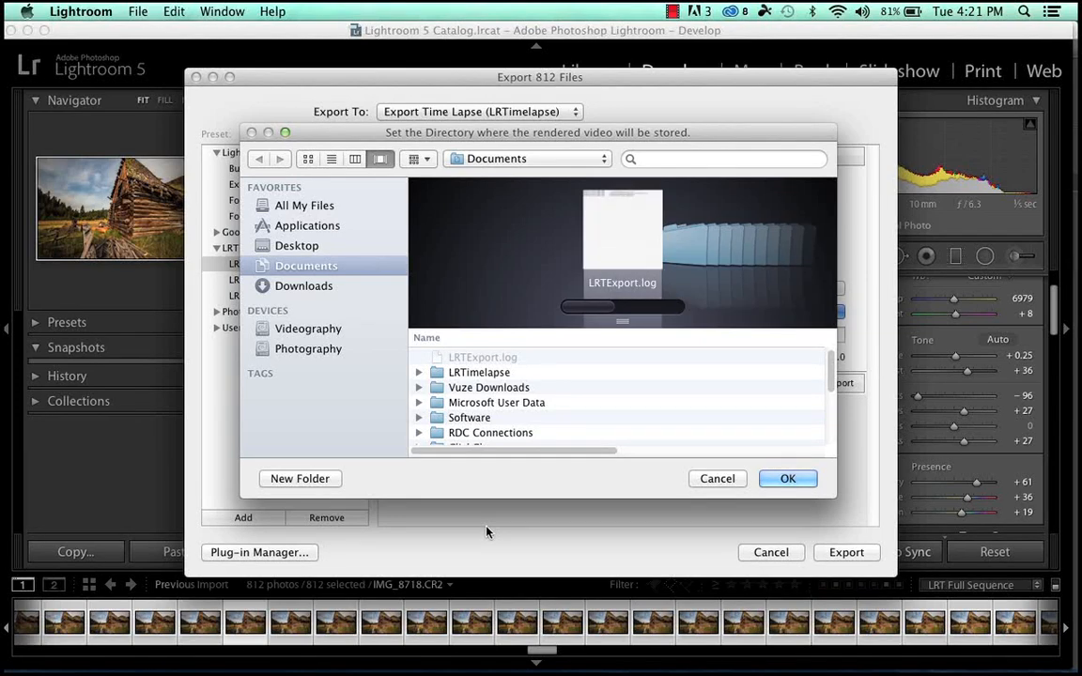
{"action": "left_click", "coordinate": [310, 350]}
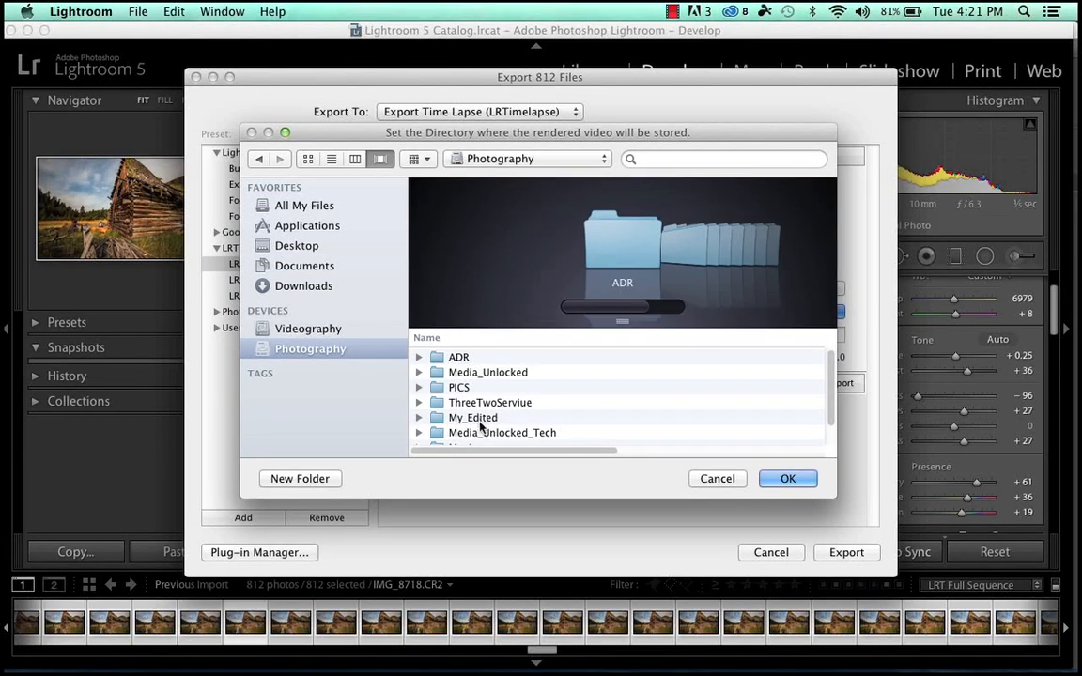
{"action": "left_click", "coordinate": [485, 375]}
{"action": "key", "text": "Return"}
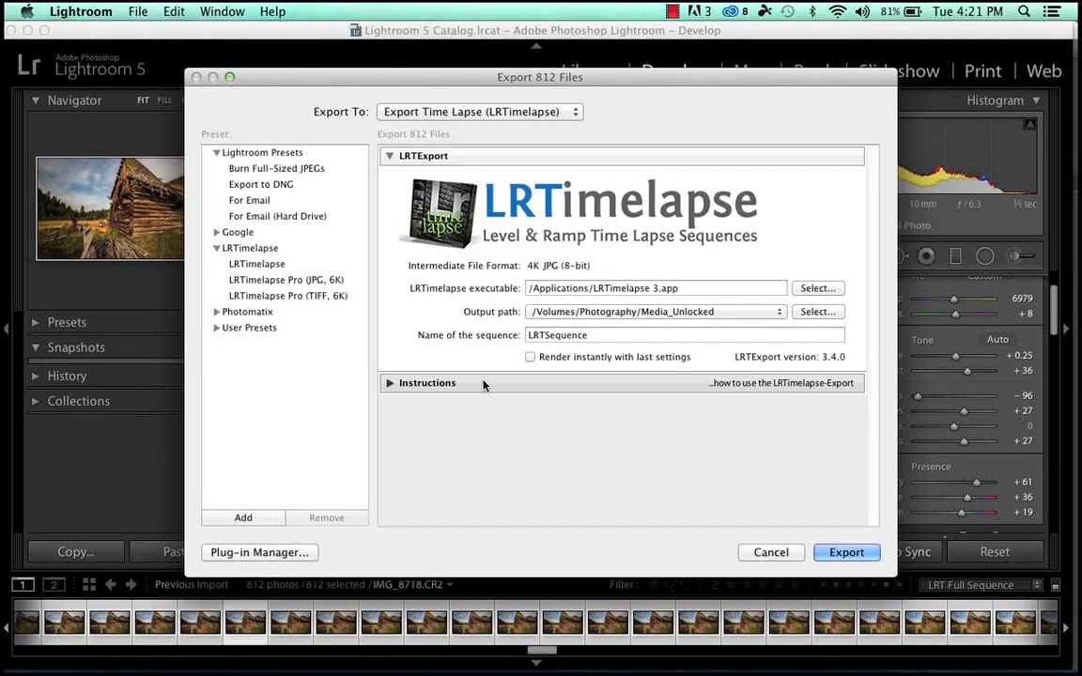
Create a folder named Export inside Media_Unlocked and set it as the output path
{"action": "left_click", "coordinate": [819, 312]}
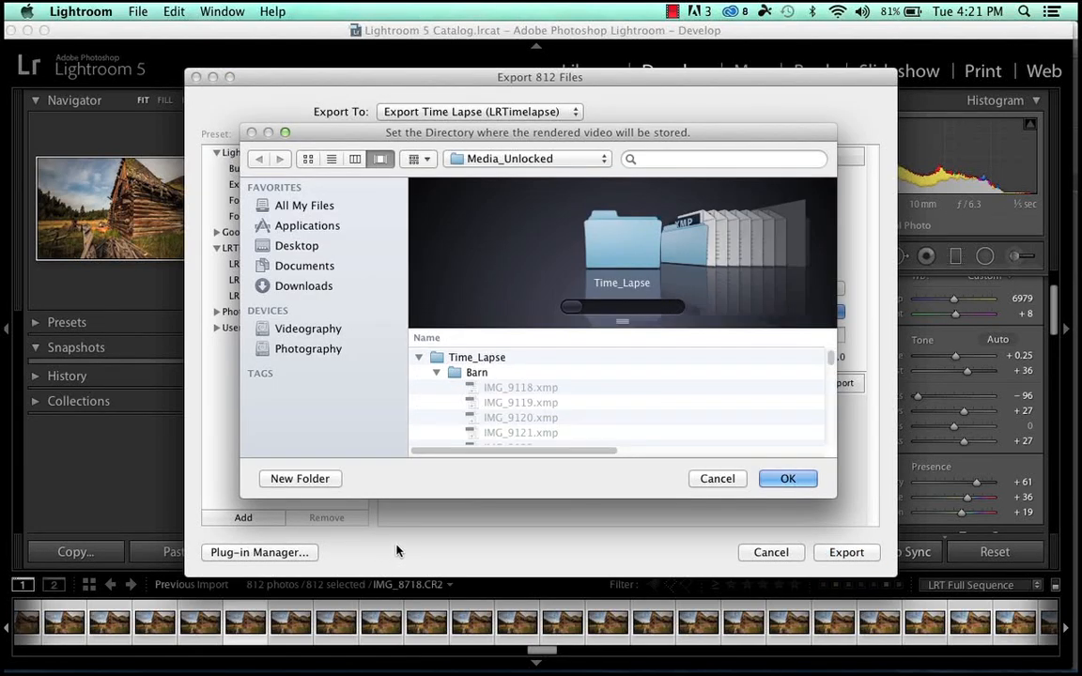
{"action": "left_click", "coordinate": [436, 373]}
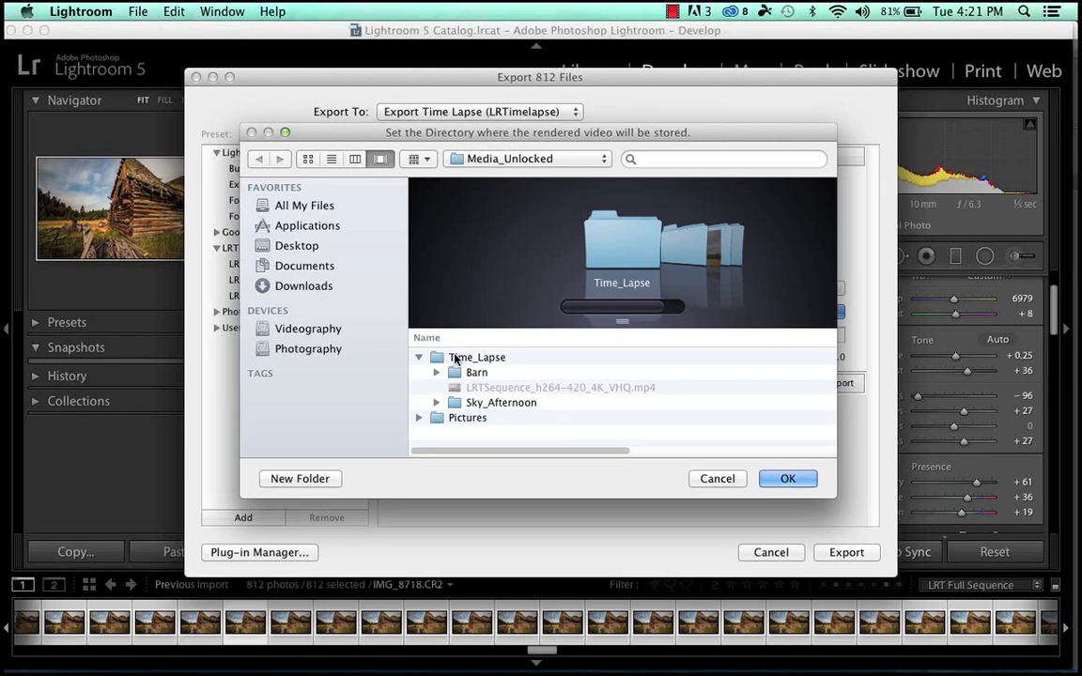
{"action": "left_click", "coordinate": [453, 358]}
{"action": "left_click", "coordinate": [298, 478]}
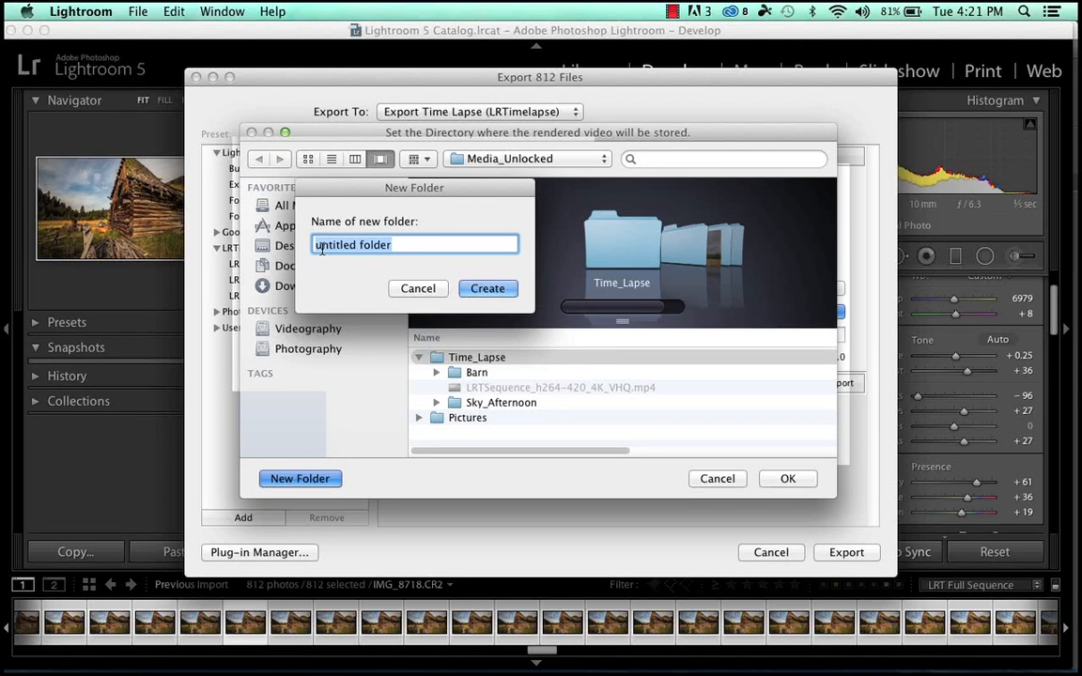
{"action": "type", "text": "Export"}
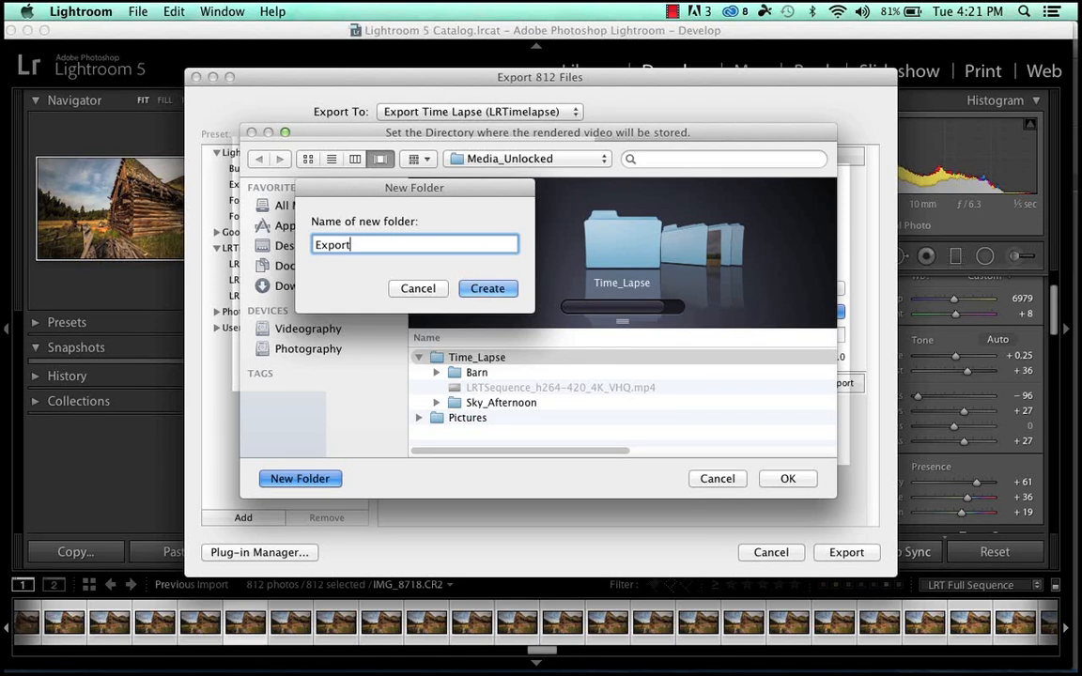
{"action": "left_click", "coordinate": [487, 288]}
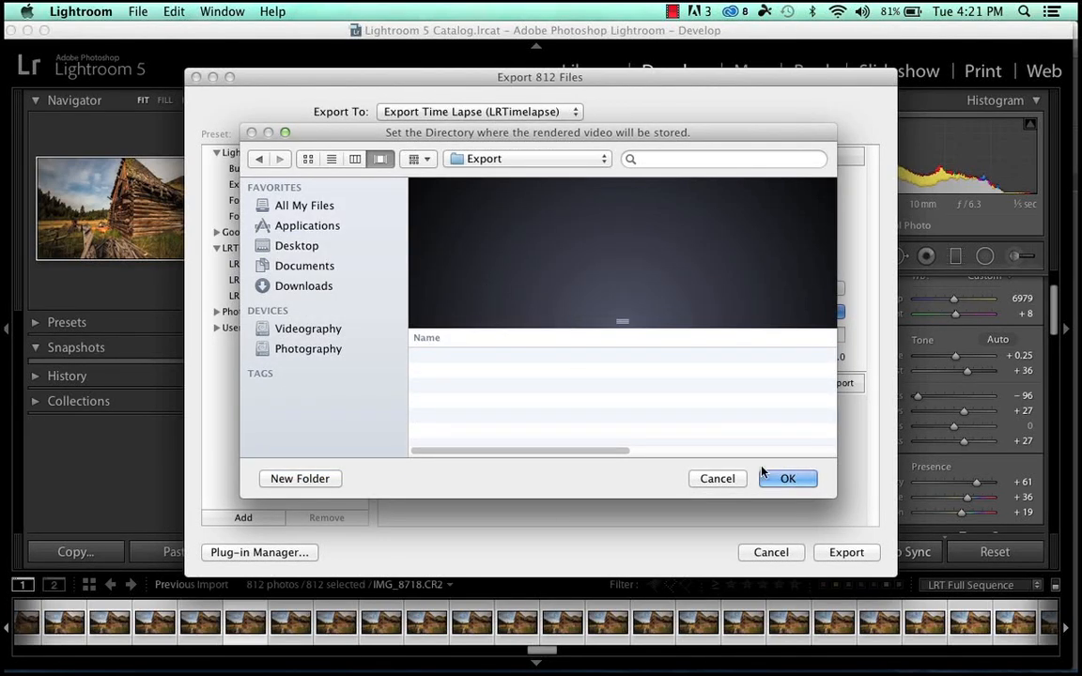
{"action": "left_click", "coordinate": [788, 480]}
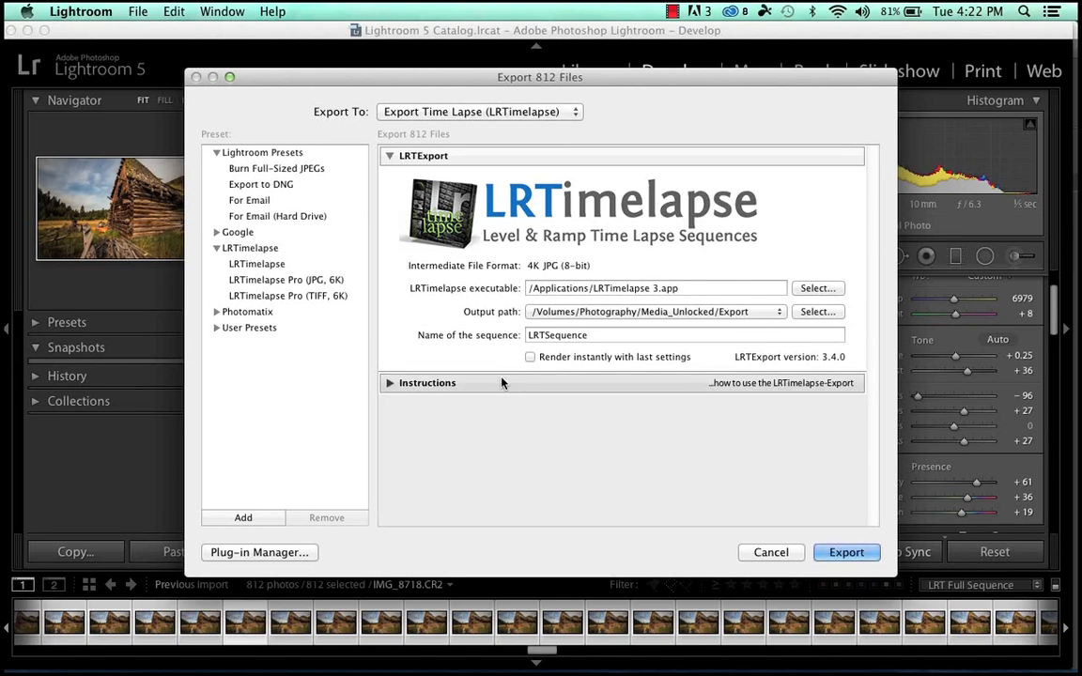
Look over the LRTimelapse export instructions, export the sequence and acknowledge the render-task notice
{"action": "left_click", "coordinate": [417, 384]}
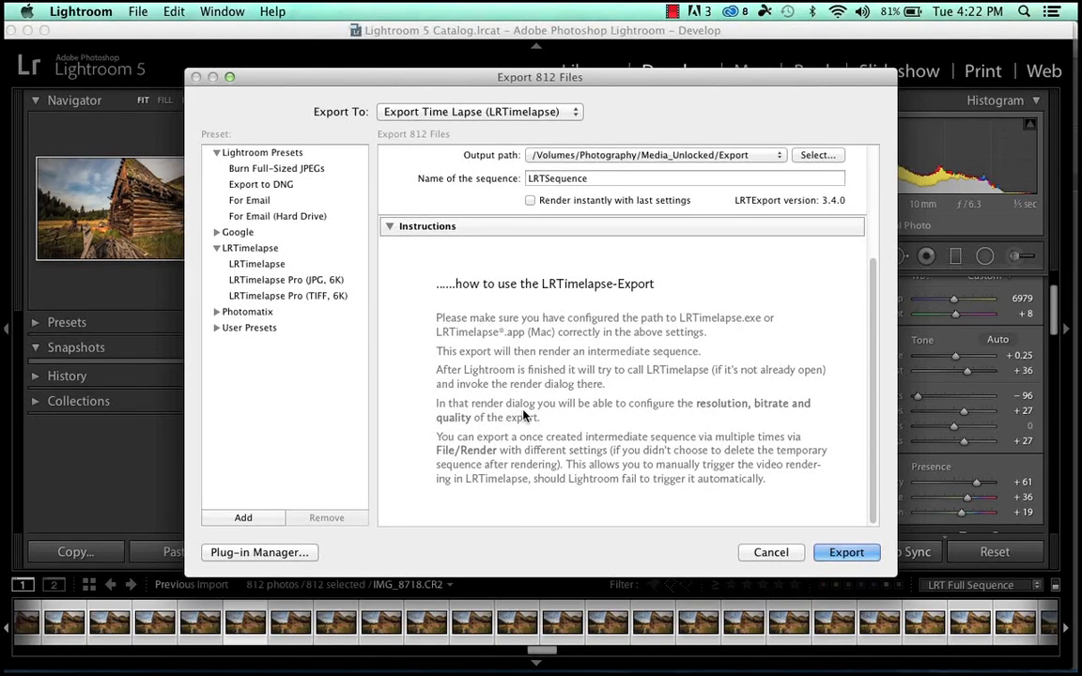
{"action": "left_click", "coordinate": [418, 226]}
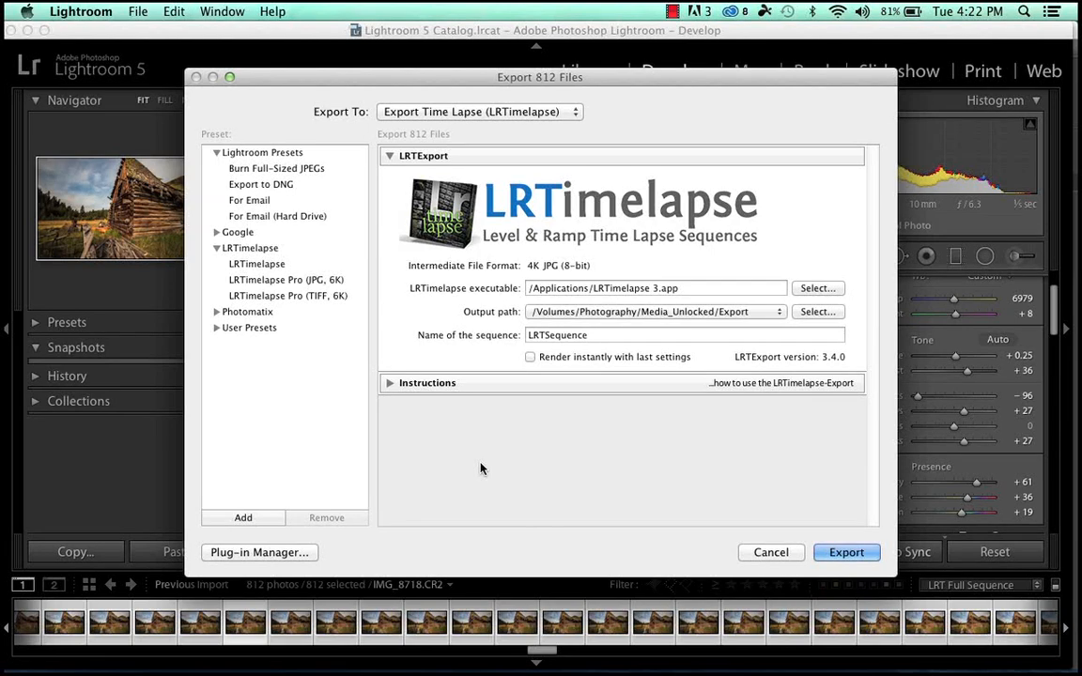
{"action": "left_click", "coordinate": [853, 556]}
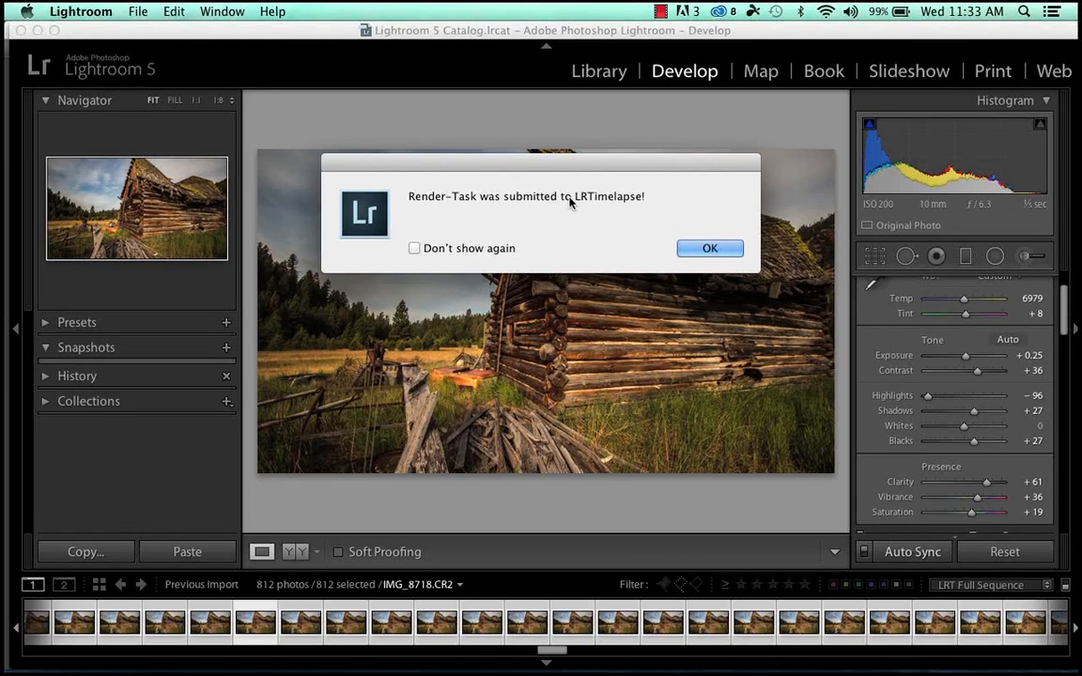
{"action": "left_click", "coordinate": [717, 250]}
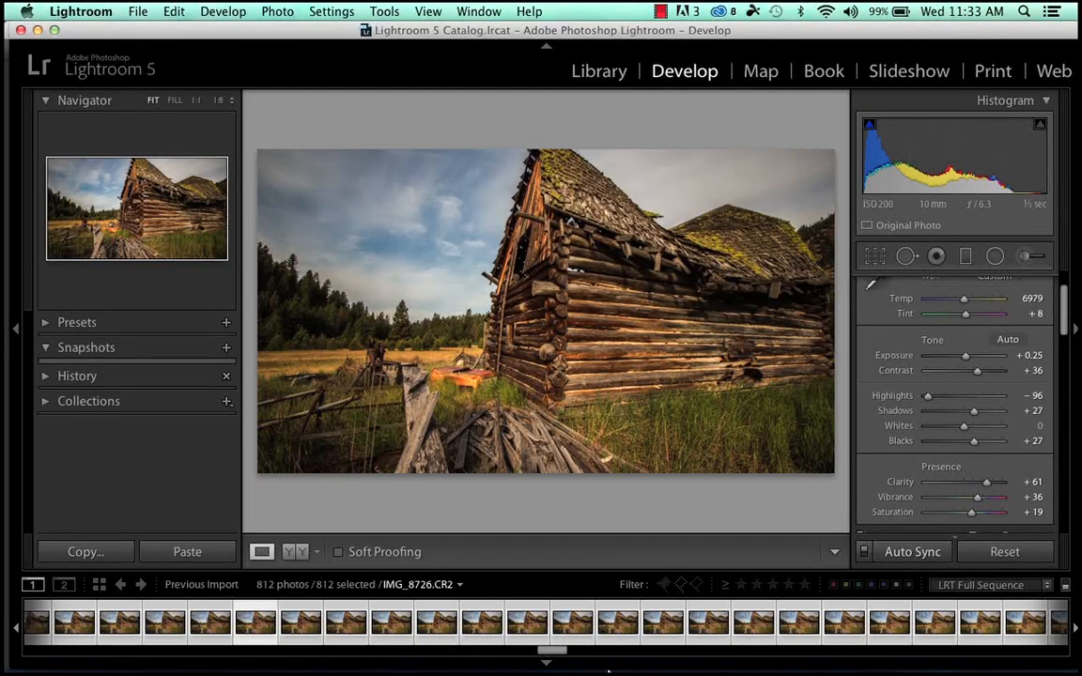
Switch to LRTimelapse and set the render frame rate to 30, leaving copyright overlay off and deletion of temporary files on
{"action": "mouse_move", "coordinate": [552, 657]}
{"action": "left_click", "coordinate": [507, 655]}
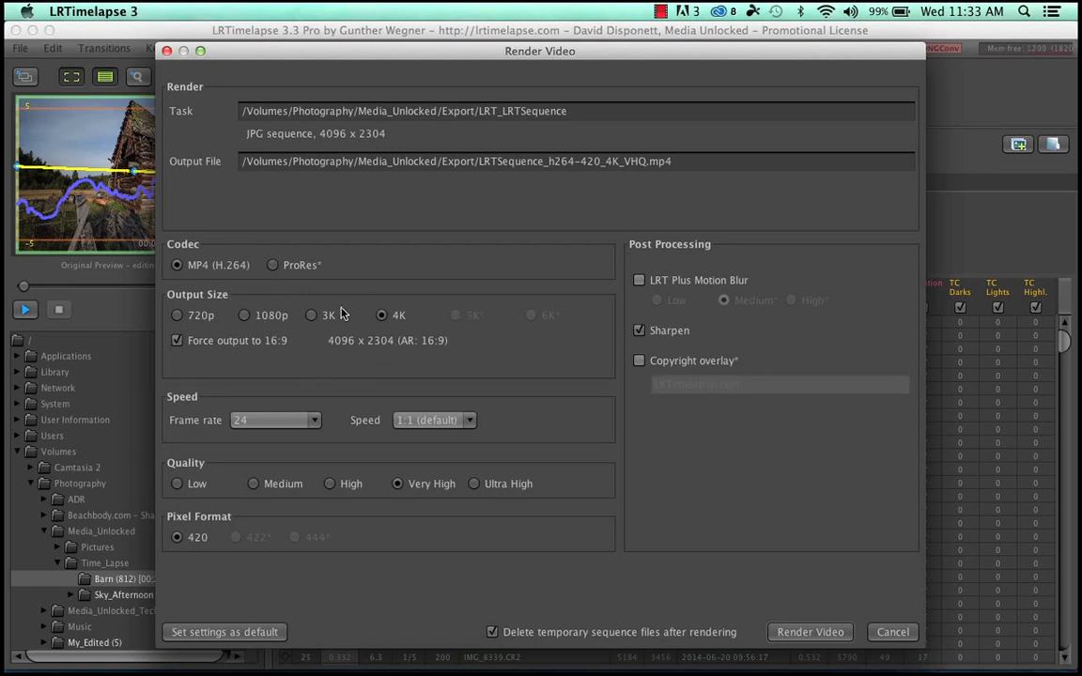
{"action": "left_click", "coordinate": [660, 365]}
{"action": "left_click", "coordinate": [638, 365]}
{"action": "left_click", "coordinate": [309, 421]}
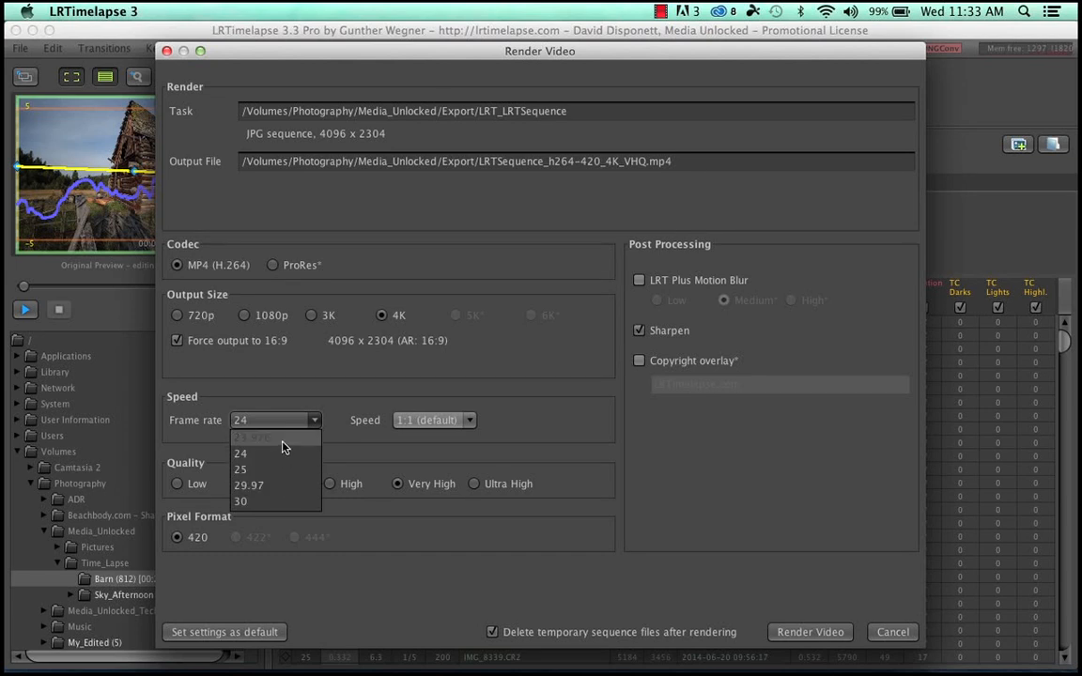
{"action": "left_click", "coordinate": [277, 500]}
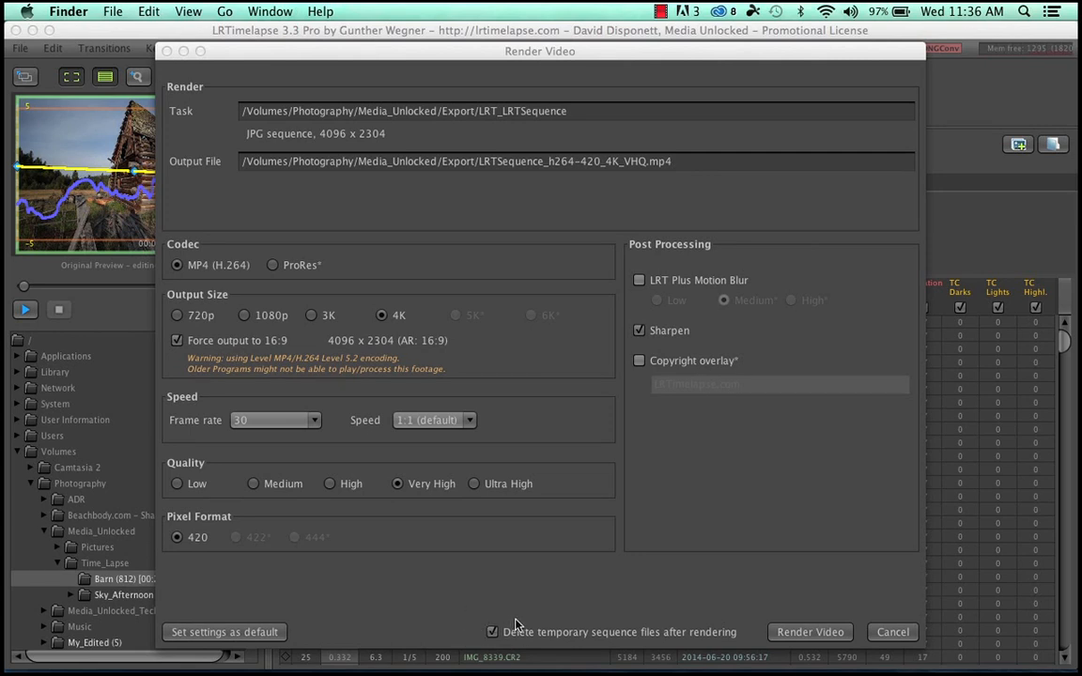
{"action": "mouse_move", "coordinate": [277, 661]}
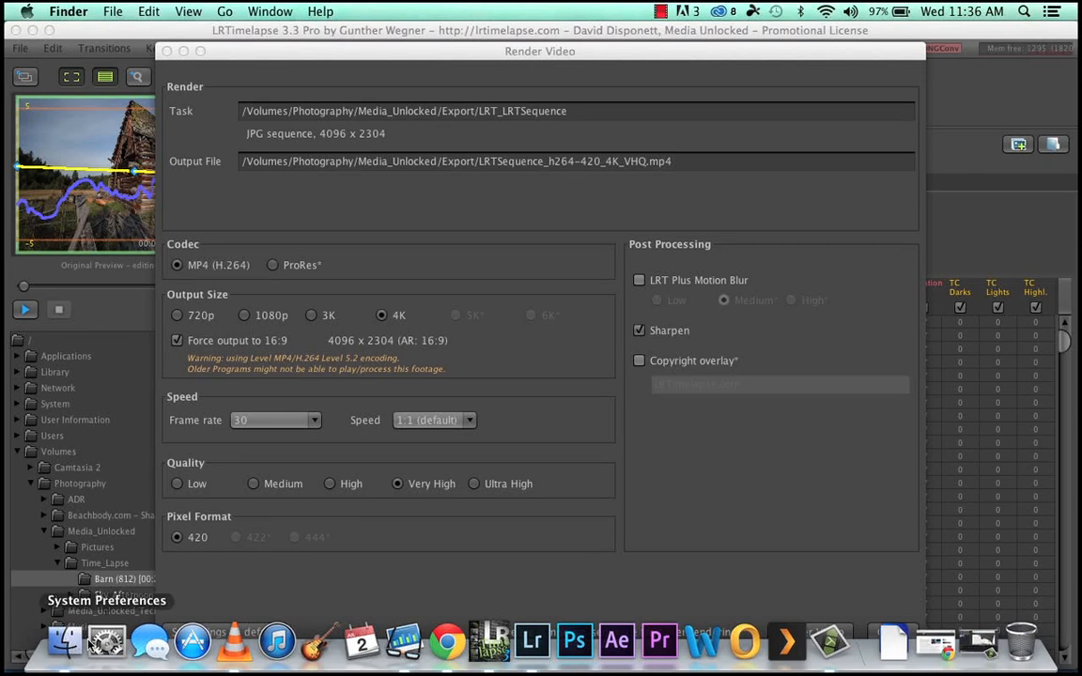
{"action": "left_click", "coordinate": [491, 634]}
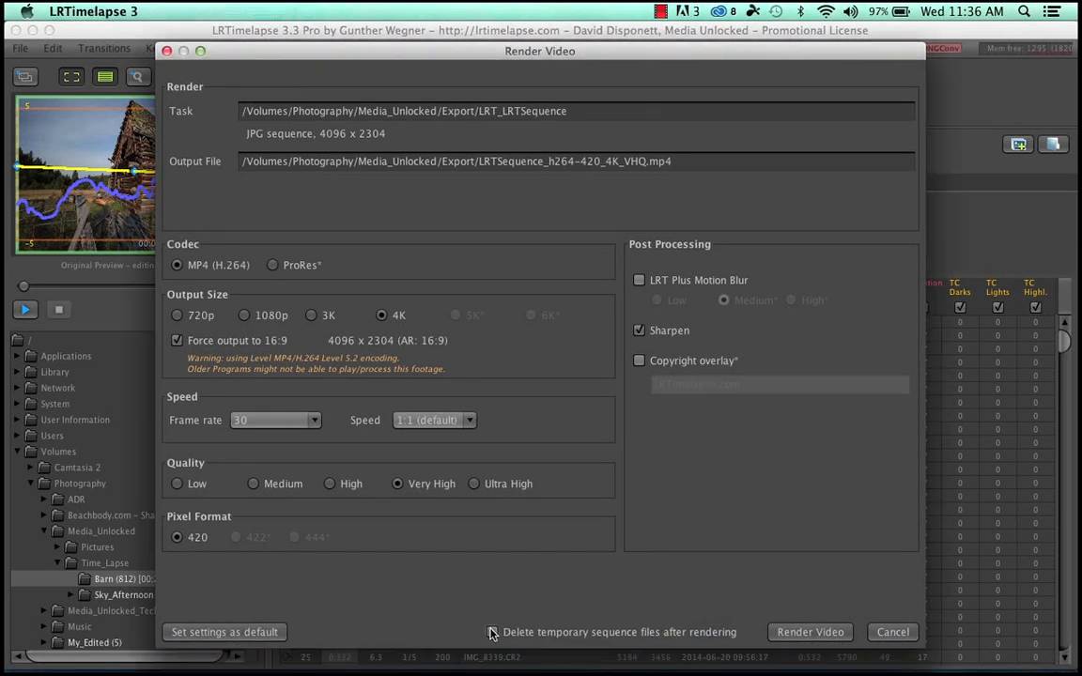
{"action": "left_click", "coordinate": [491, 634]}
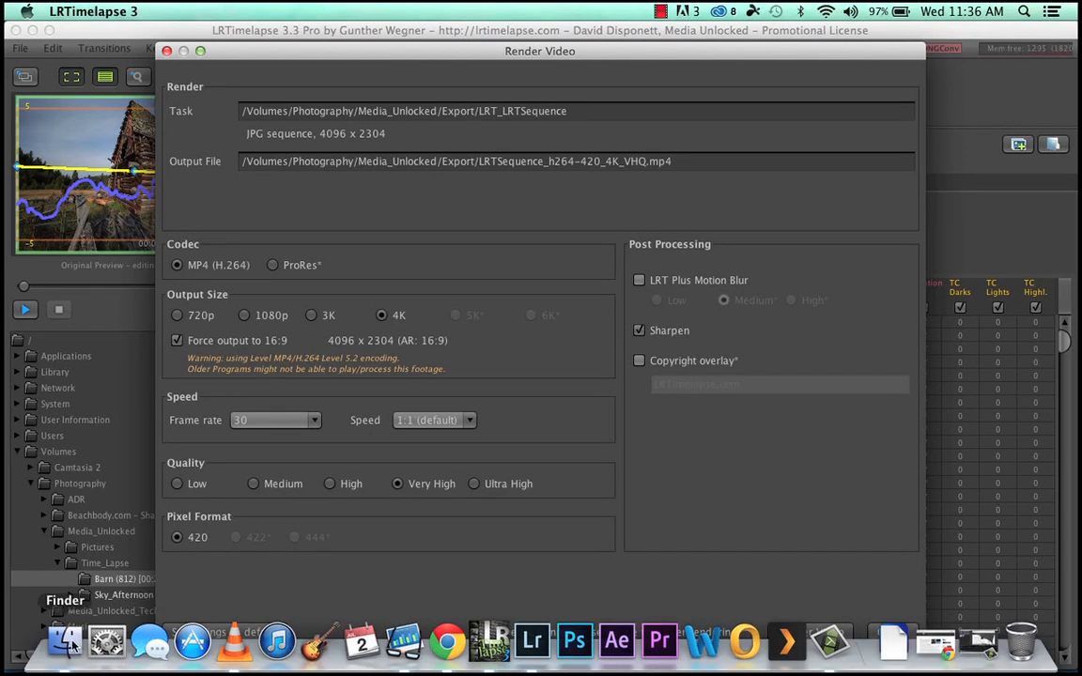
Switch to Finder and inspect the intermediate JPGs in Media_Unlocked/Export/LRT_LRTSequence on the Photography volume, closing the window when done
{"action": "left_click", "coordinate": [68, 642]}
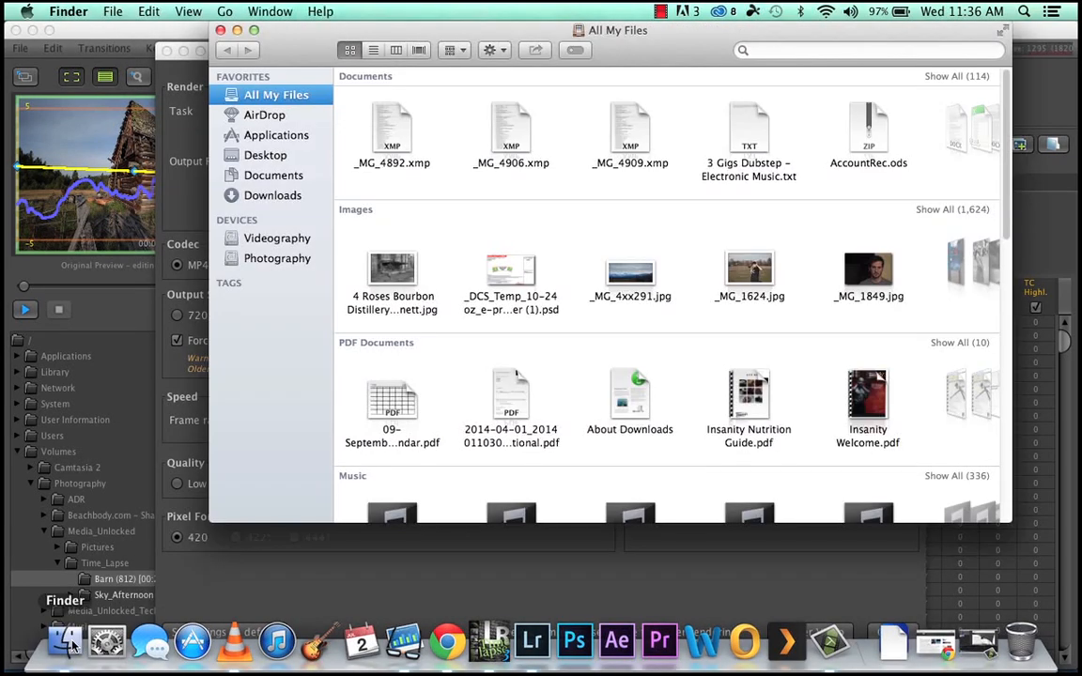
{"action": "left_click", "coordinate": [282, 259]}
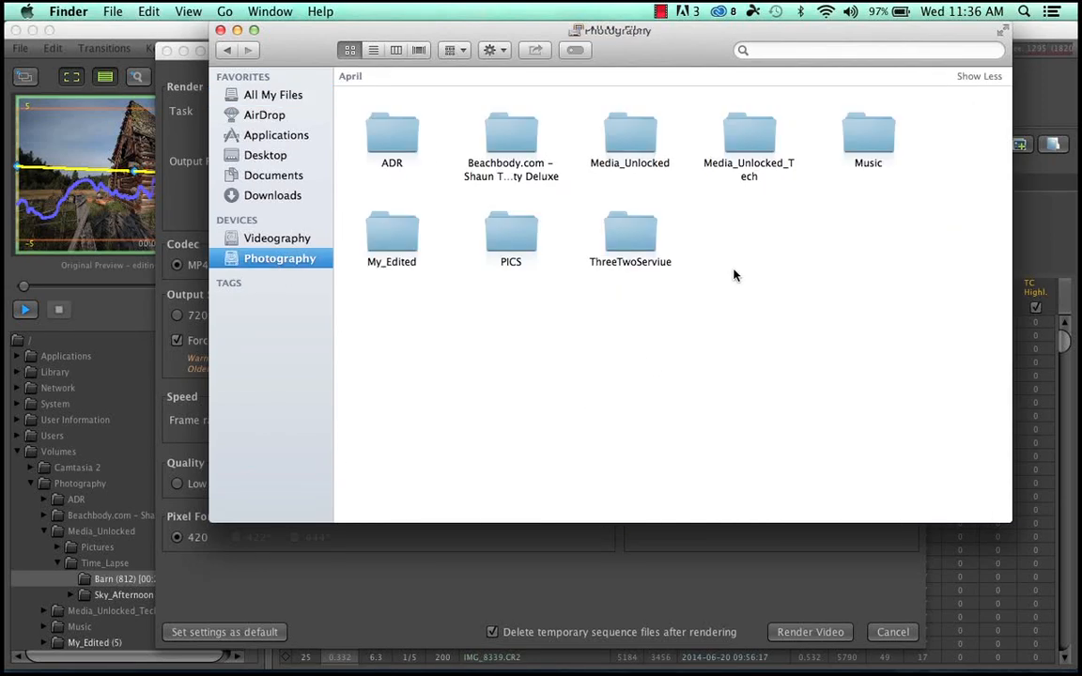
{"action": "double_click", "coordinate": [629, 151]}
{"action": "double_click", "coordinate": [623, 115]}
{"action": "left_click", "coordinate": [410, 115]}
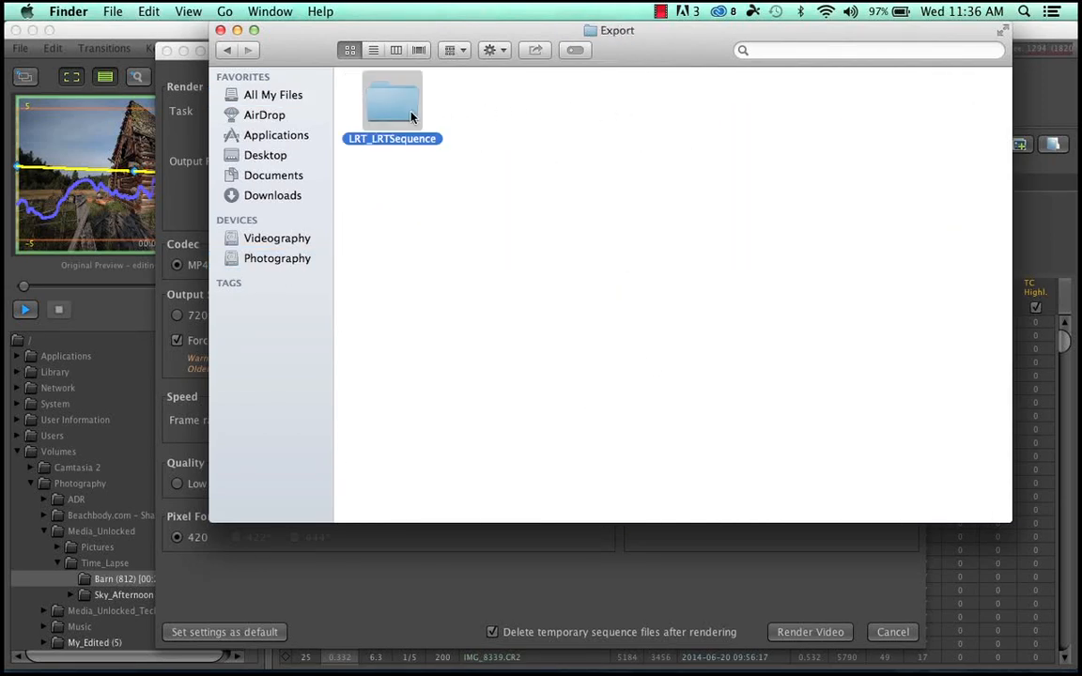
{"action": "double_click", "coordinate": [410, 115]}
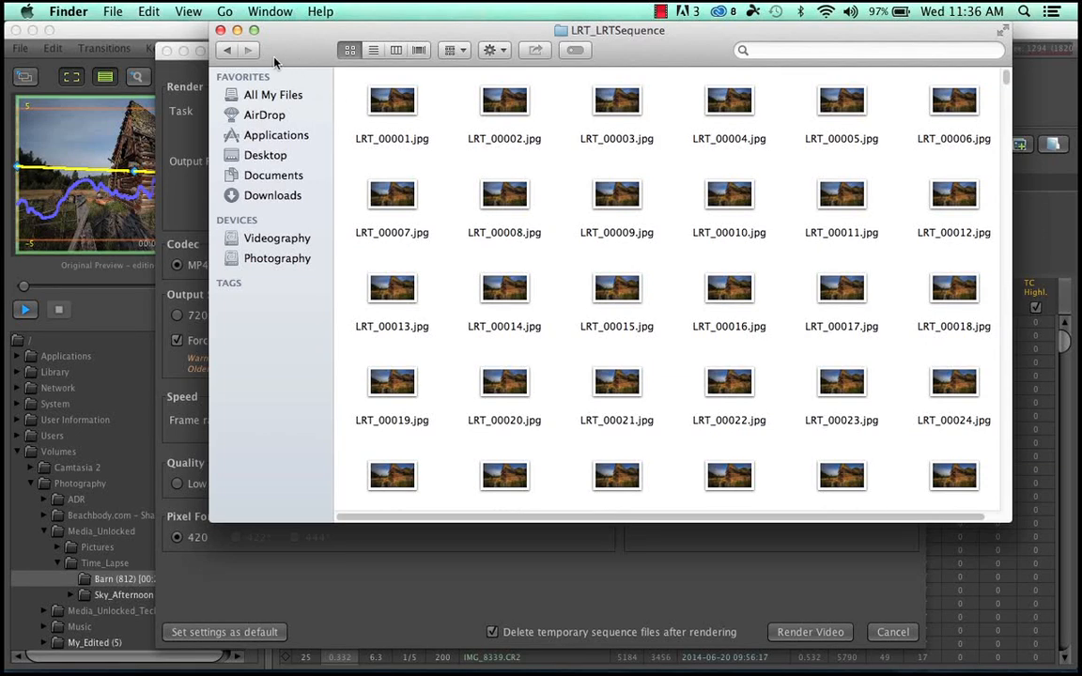
{"action": "left_click", "coordinate": [218, 30]}
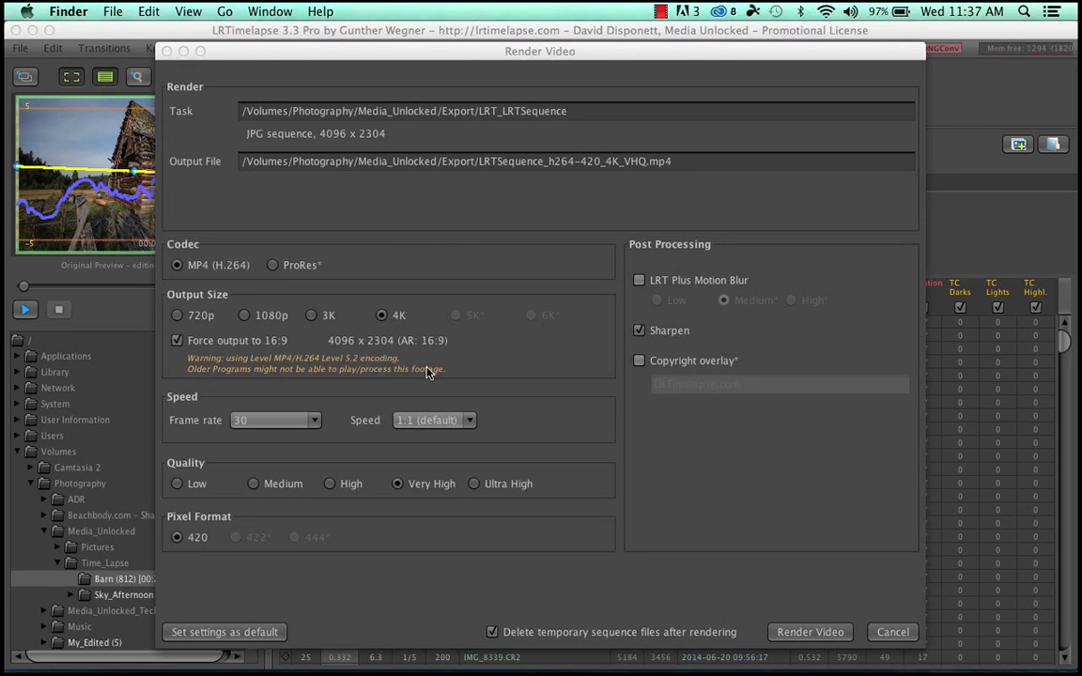
Render the Barn video with the chosen settings
{"action": "left_click", "coordinate": [828, 632]}
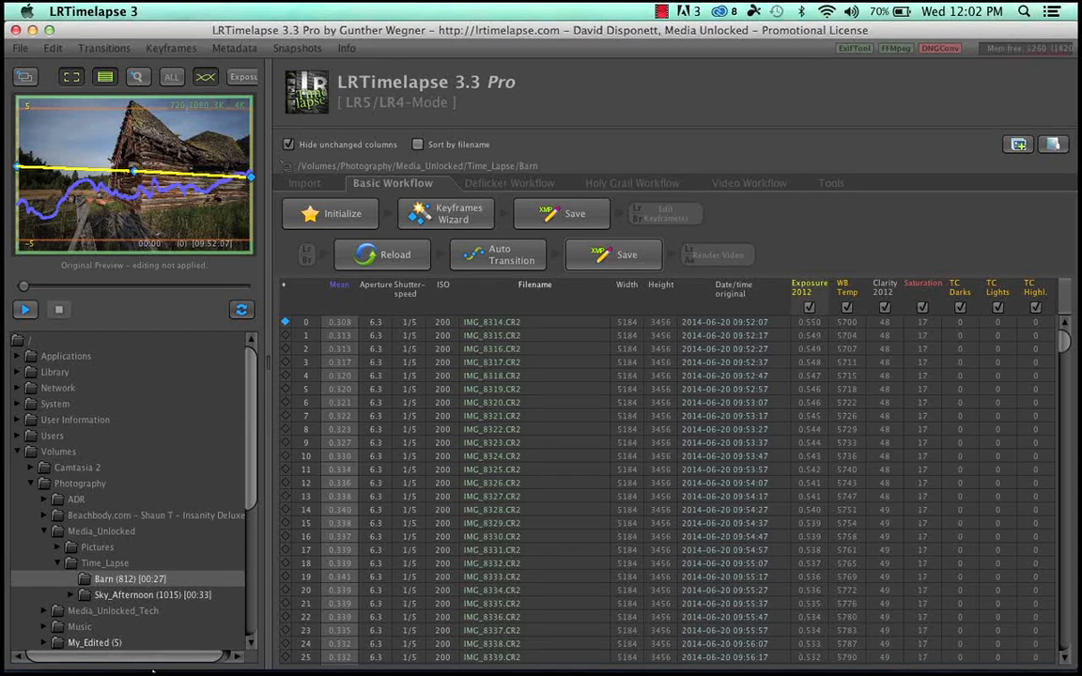
Switch to Finder and open the Media_Unlocked/Export folder on the Photography volume
{"action": "mouse_move", "coordinate": [102, 664]}
{"action": "left_click", "coordinate": [59, 645]}
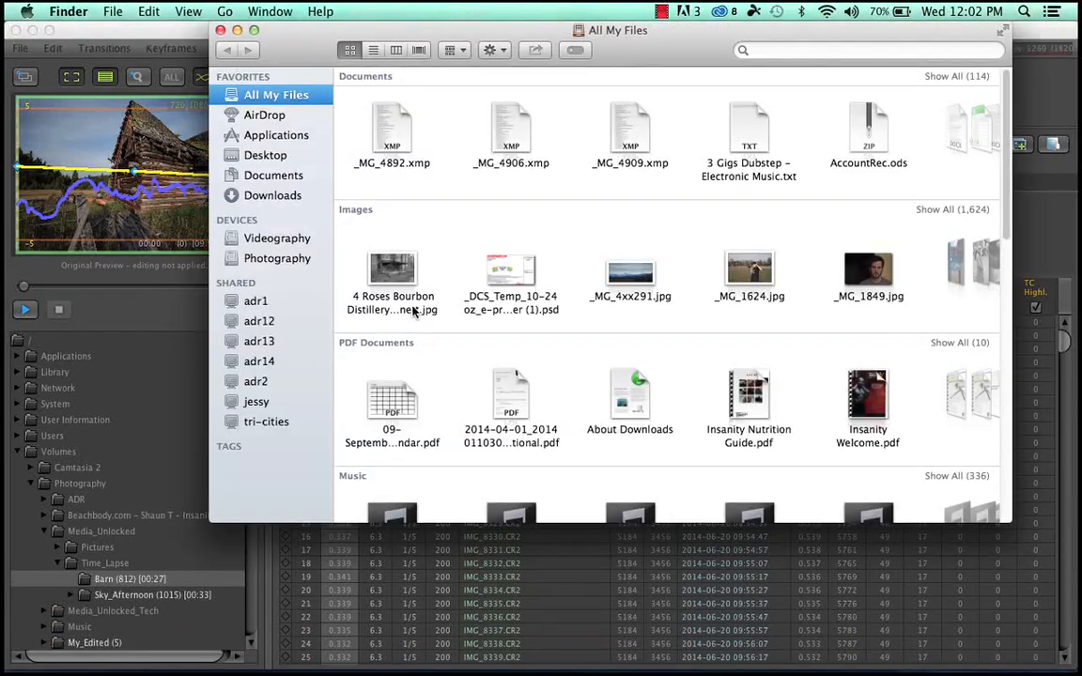
{"action": "left_click", "coordinate": [278, 240]}
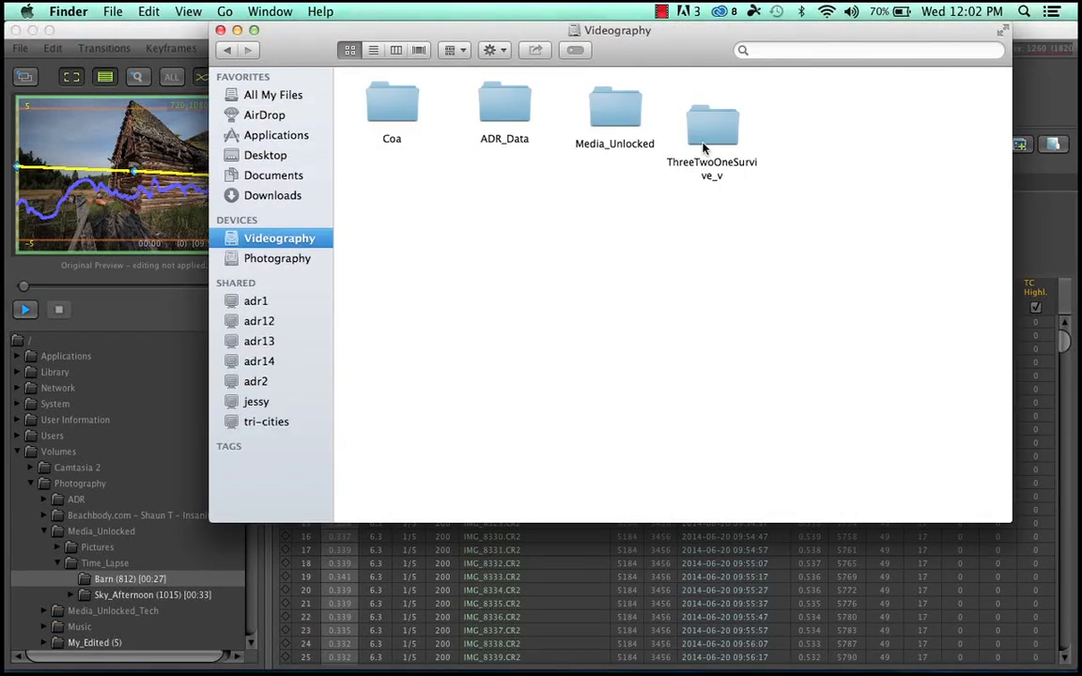
{"action": "left_click", "coordinate": [302, 259]}
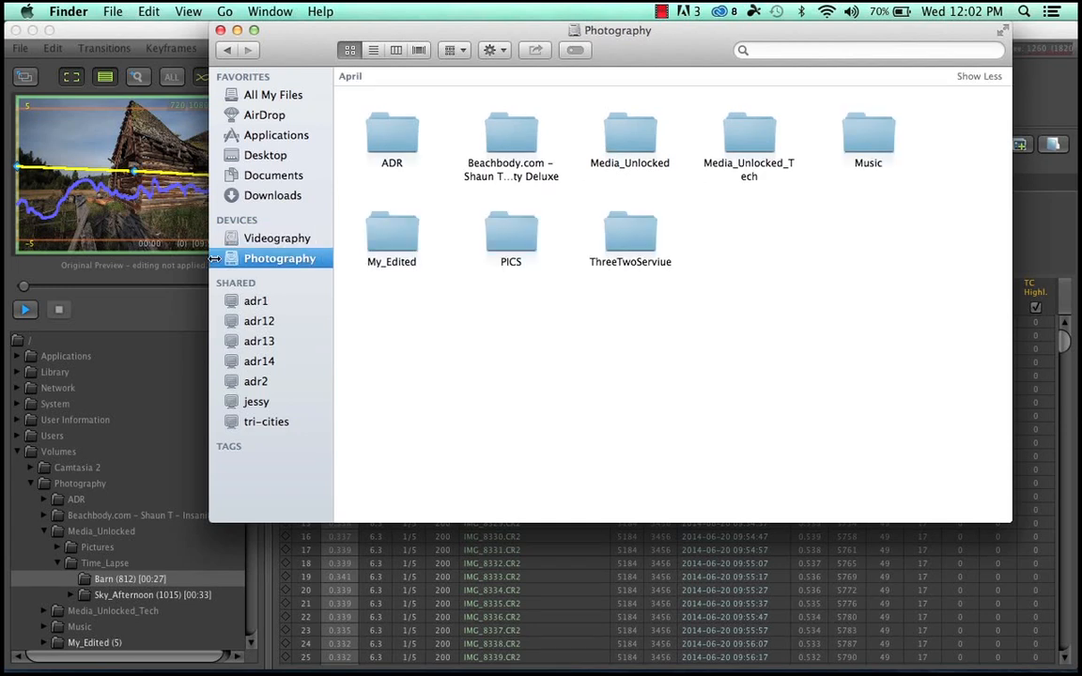
{"action": "double_click", "coordinate": [622, 141]}
{"action": "double_click", "coordinate": [625, 140]}
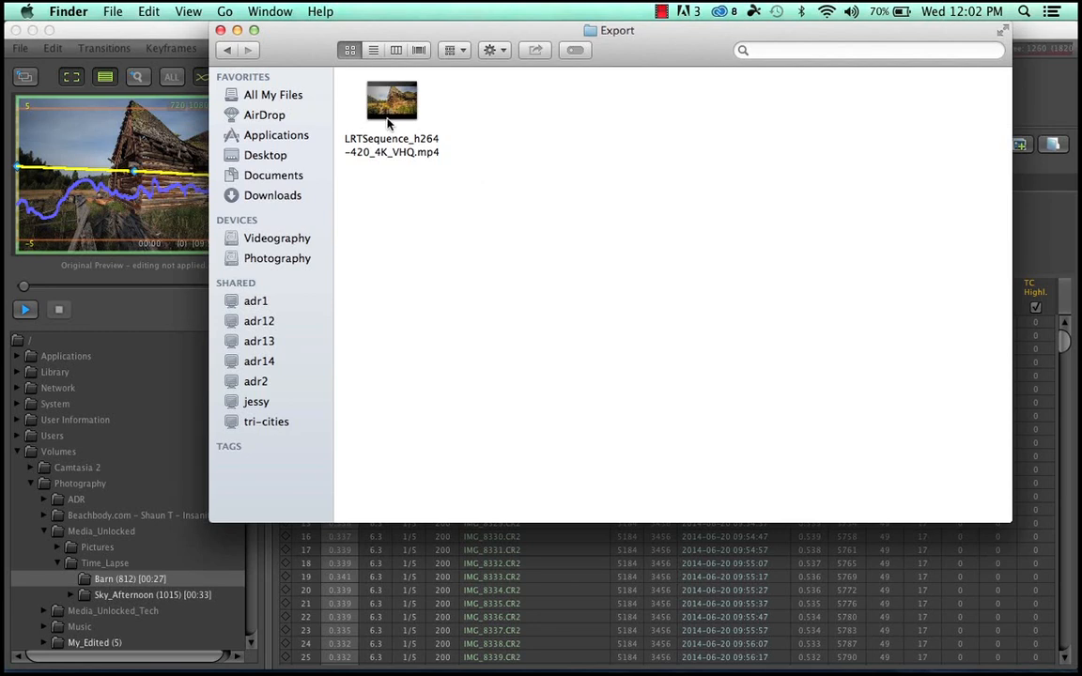
Play LRTSequence_h264-420_4K_VHQ.mp4 in QuickTime Player to view the rendered time-lapse, closing the player window when done
{"action": "mouse_move", "coordinate": [389, 117]}
{"action": "double_click", "coordinate": [382, 117]}
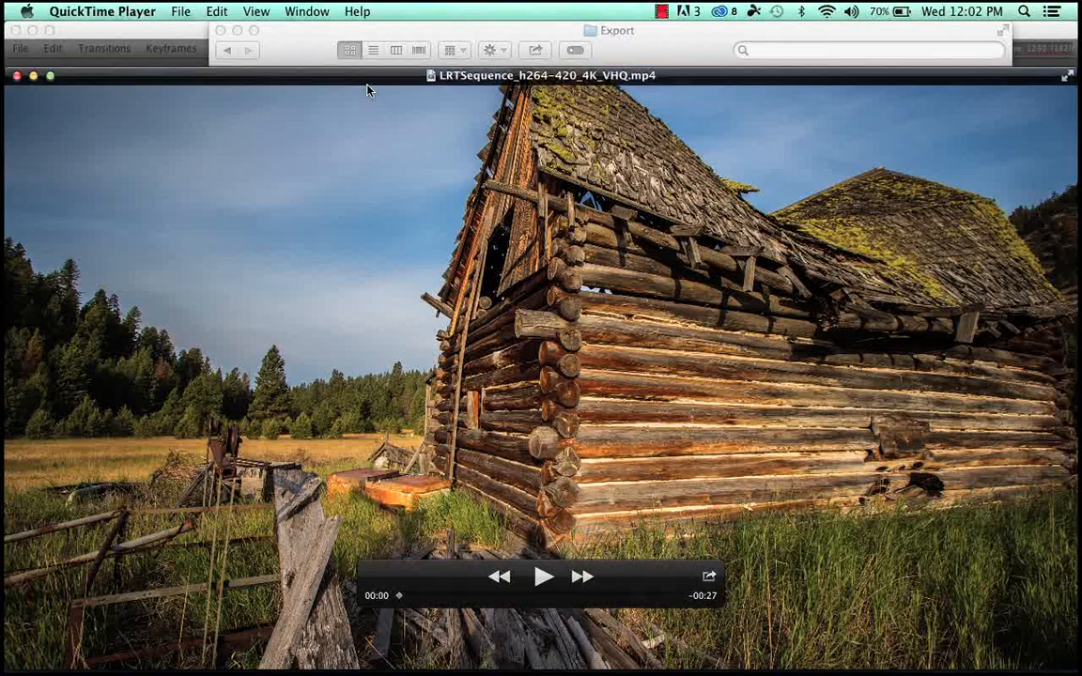
{"action": "left_click_drag", "start_coordinate": [368, 75], "coordinate": [375, 31]}
{"action": "key", "text": "space"}
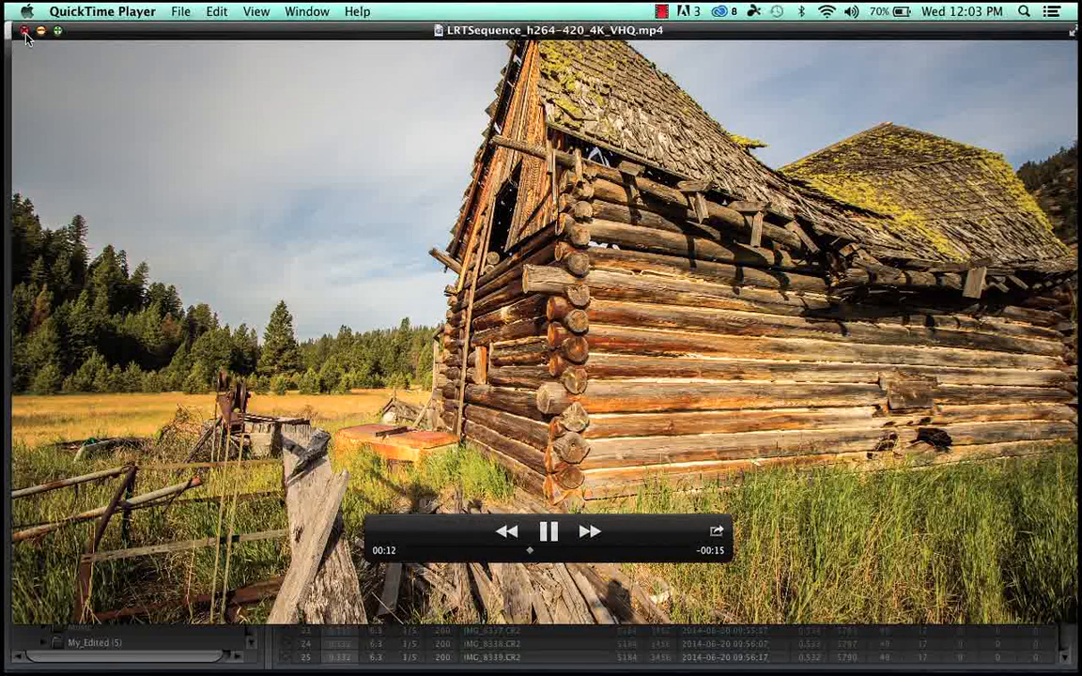
{"action": "left_click", "coordinate": [23, 31]}
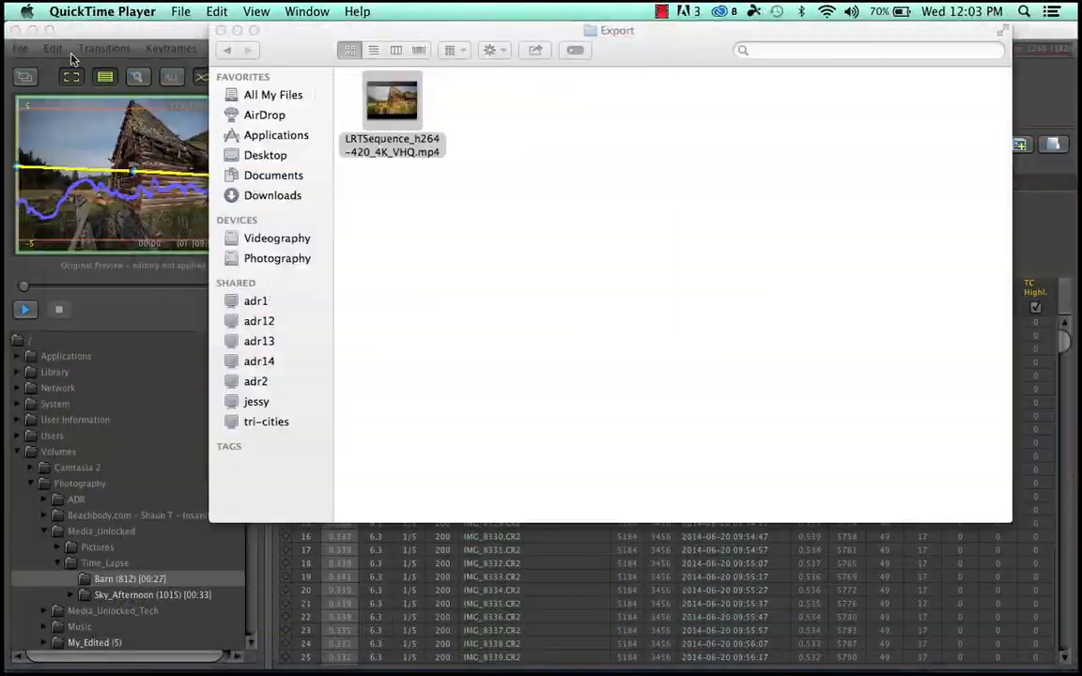
Open LRTSequence_h264-420_4K_VHQ.mp4 with VLC to check its playback, closing the video window when done
{"action": "right_click", "coordinate": [374, 96]}
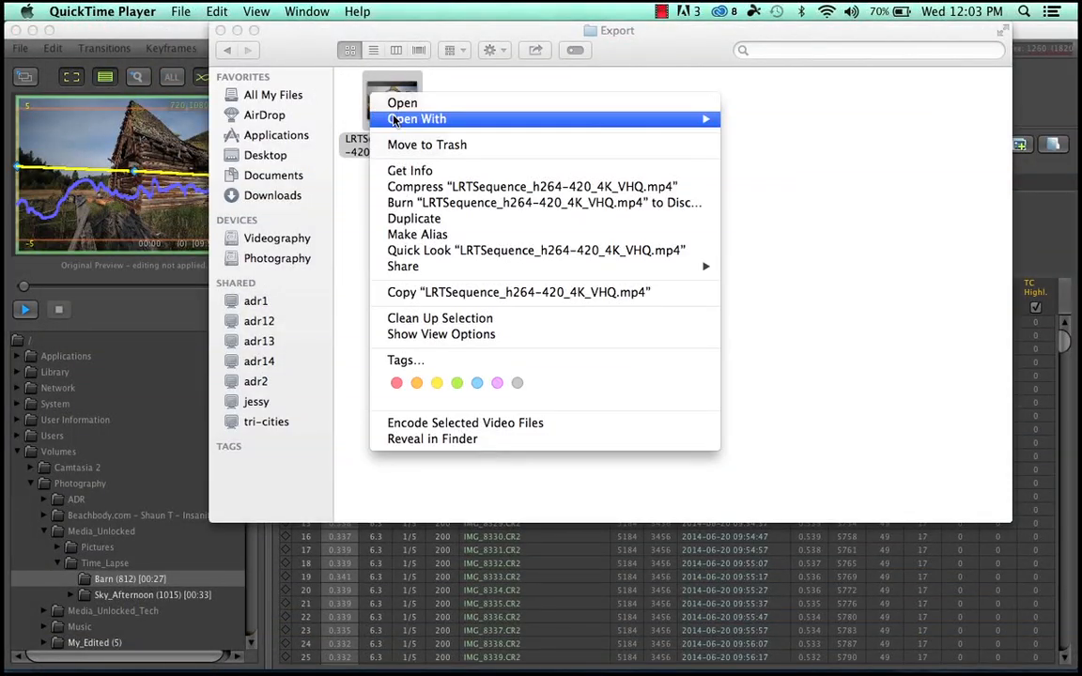
{"action": "mouse_move", "coordinate": [395, 119]}
{"action": "left_click", "coordinate": [756, 181]}
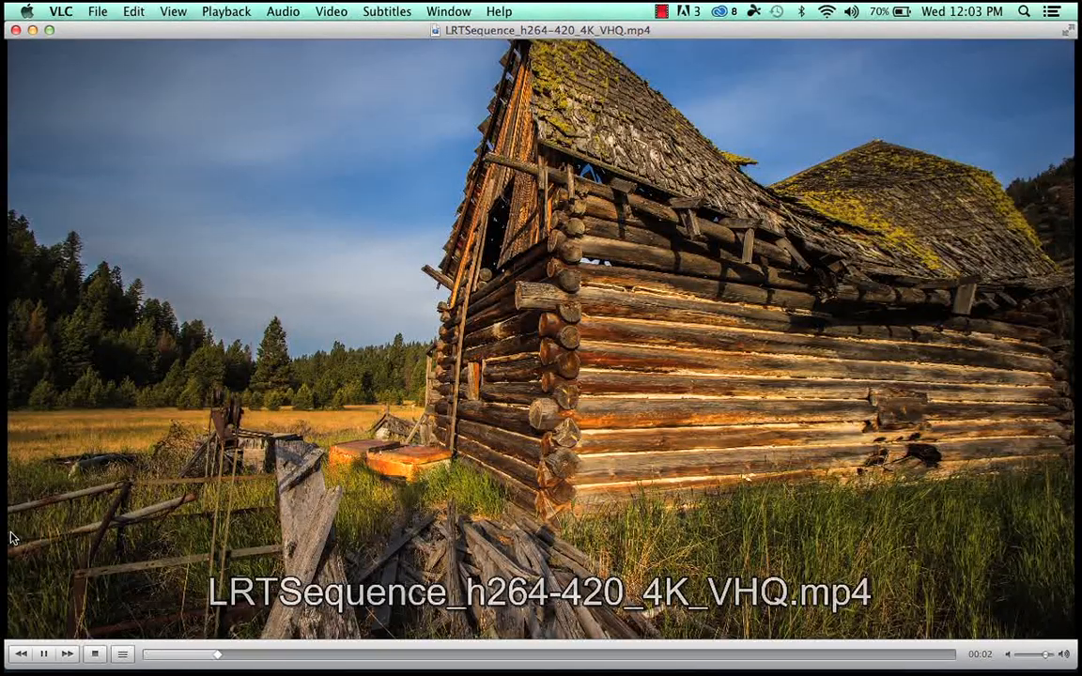
{"action": "left_click", "coordinate": [16, 30]}
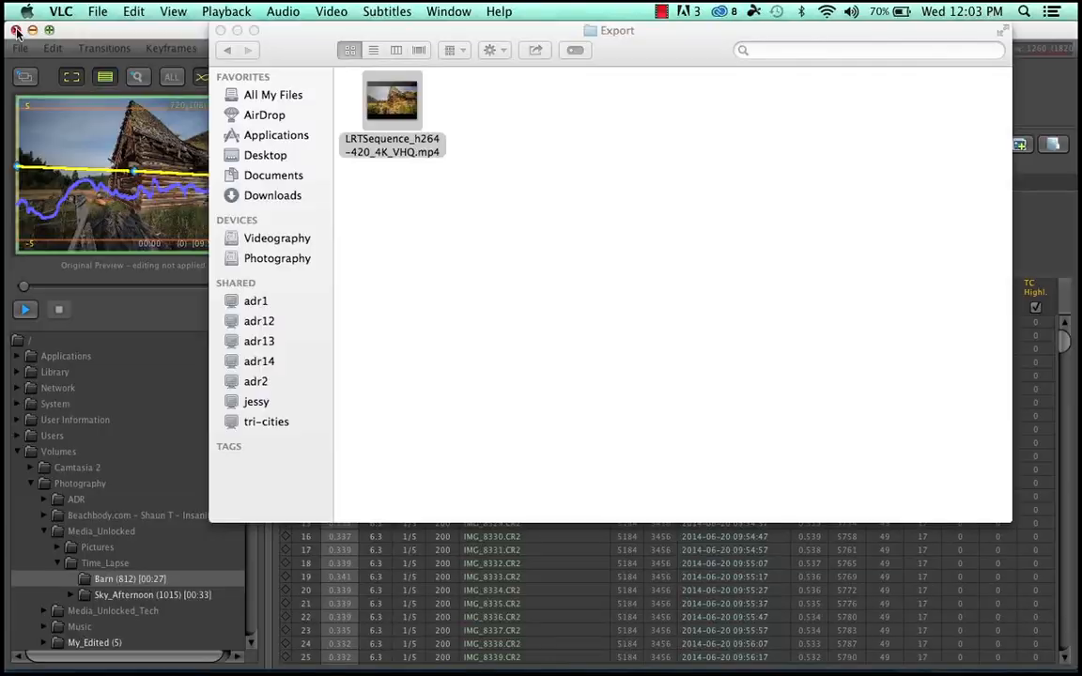
{"action": "left_click", "coordinate": [27, 11]}
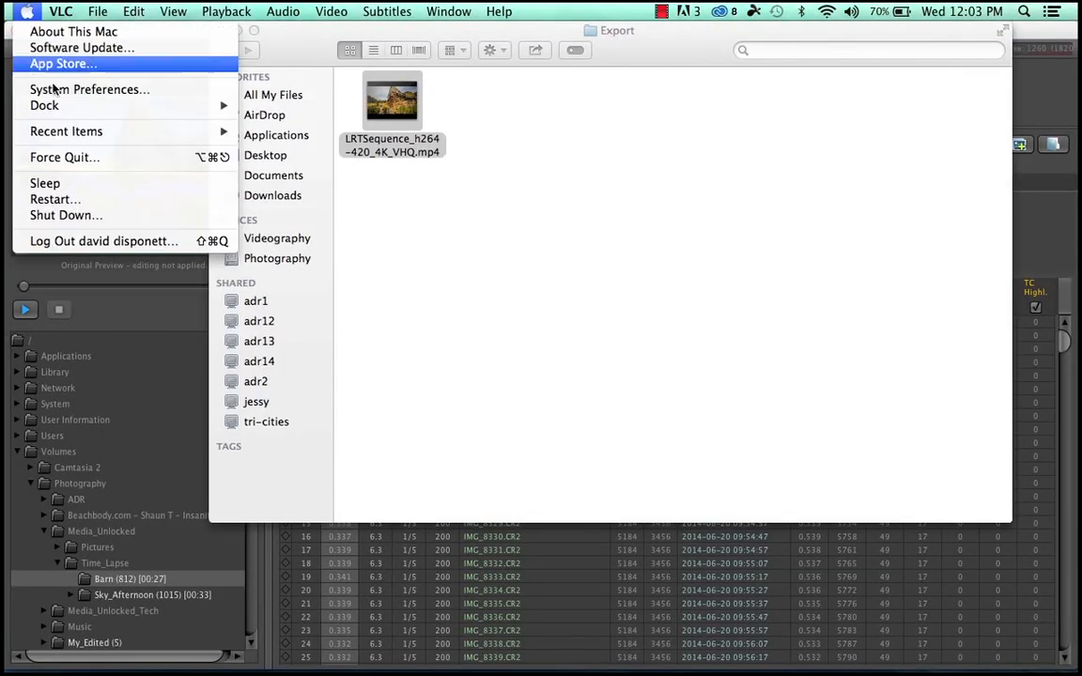
{"action": "left_click", "coordinate": [110, 224]}
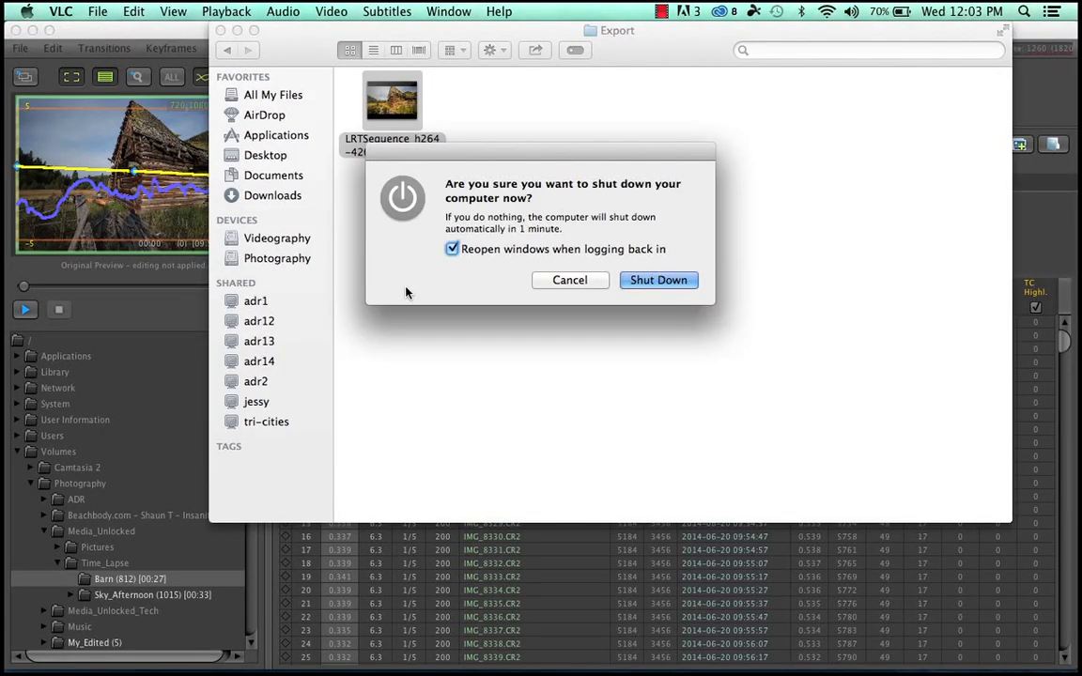
{"action": "left_click", "coordinate": [575, 284]}
Bring up the Force Quit Applications window and force QuickTime Player to quit
{"action": "left_click", "coordinate": [26, 11]}
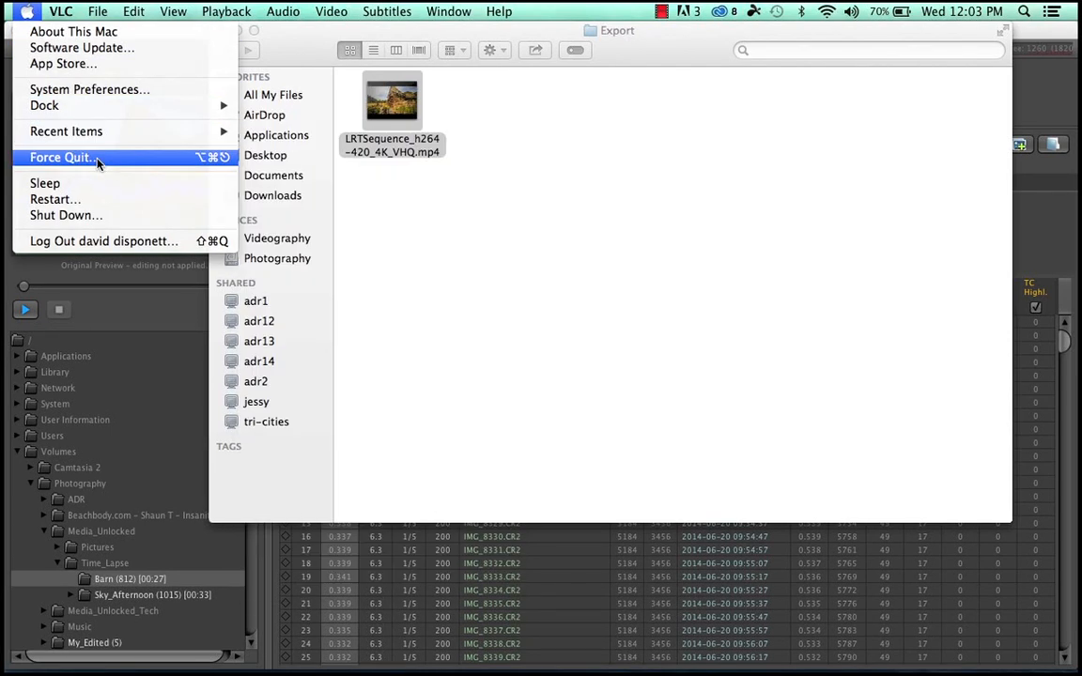
{"action": "left_click", "coordinate": [94, 157]}
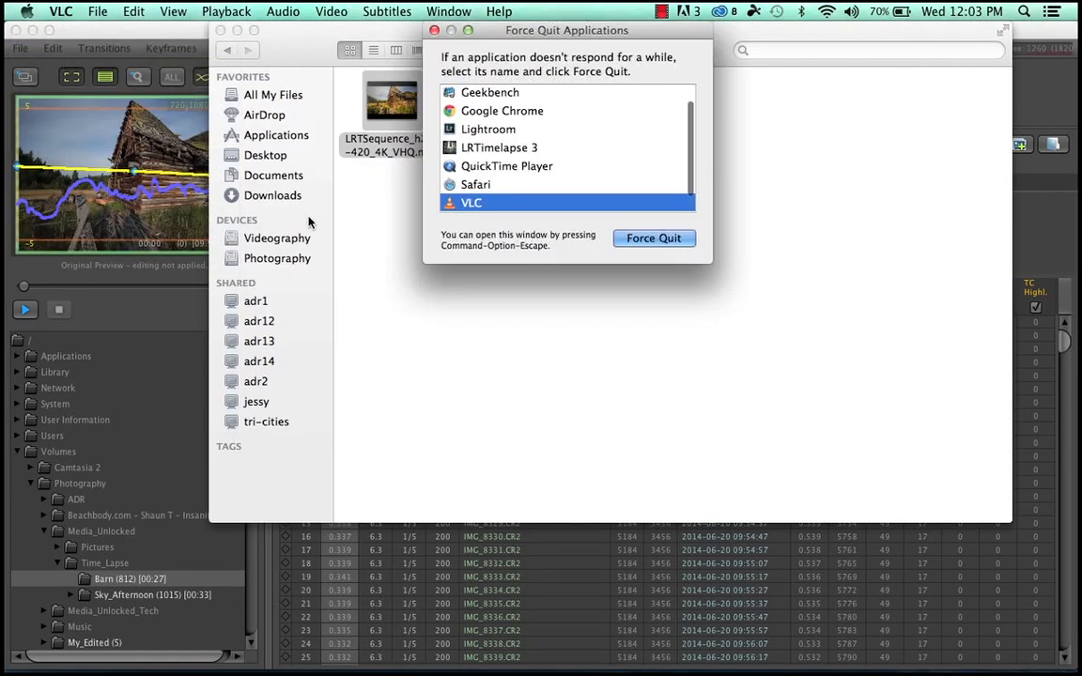
{"action": "left_click", "coordinate": [536, 166]}
{"action": "left_click", "coordinate": [655, 238]}
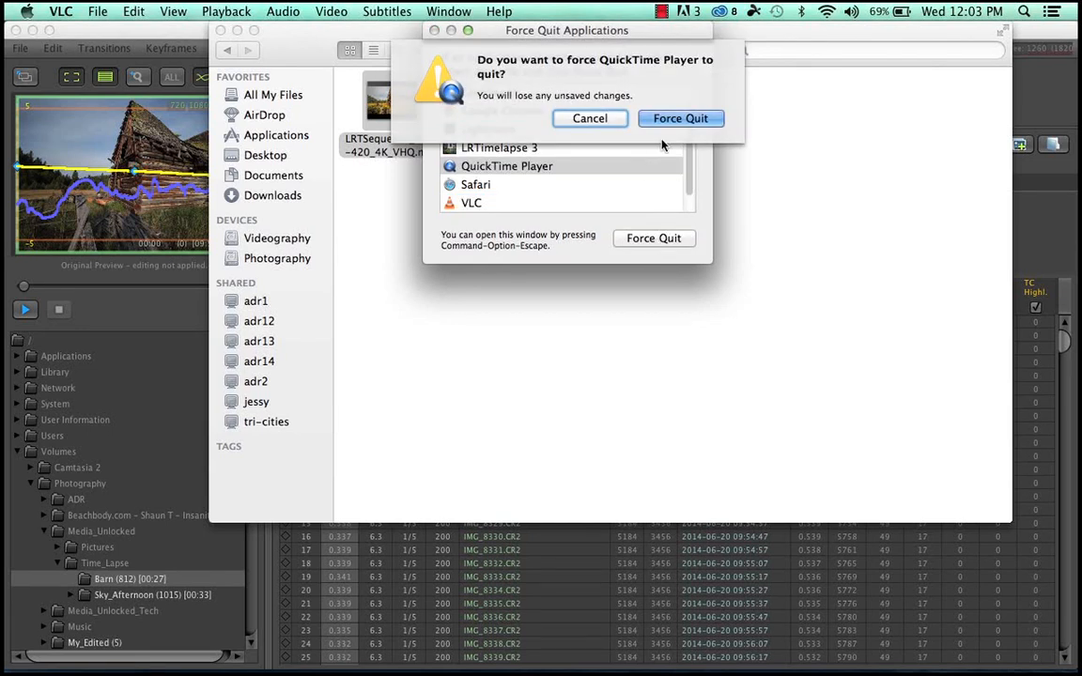
{"action": "left_click", "coordinate": [685, 116]}
Force LRTimelapse 3 and Lightroom to quit
{"action": "left_click", "coordinate": [504, 150]}
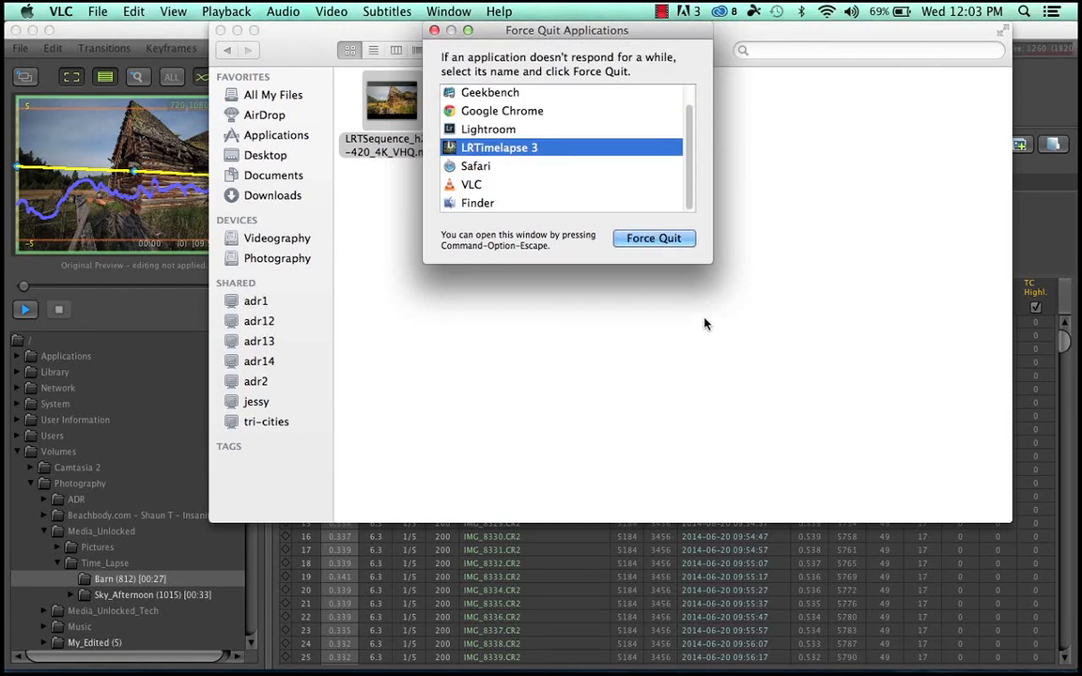
{"action": "left_click", "coordinate": [654, 238]}
{"action": "left_click", "coordinate": [696, 116]}
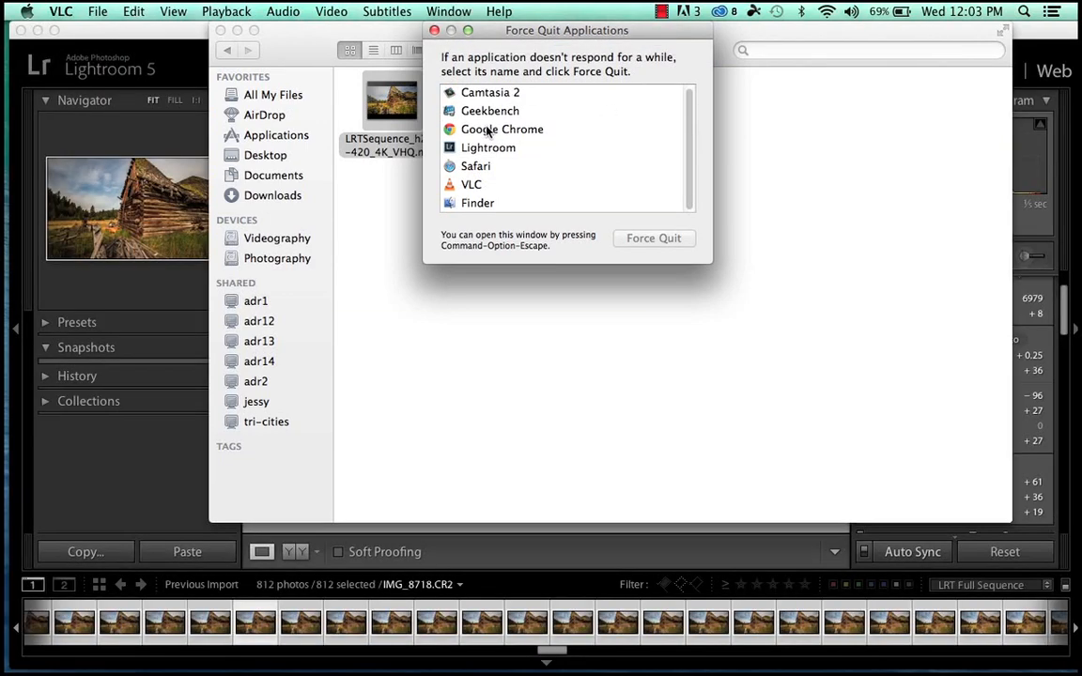
{"action": "left_click", "coordinate": [490, 150]}
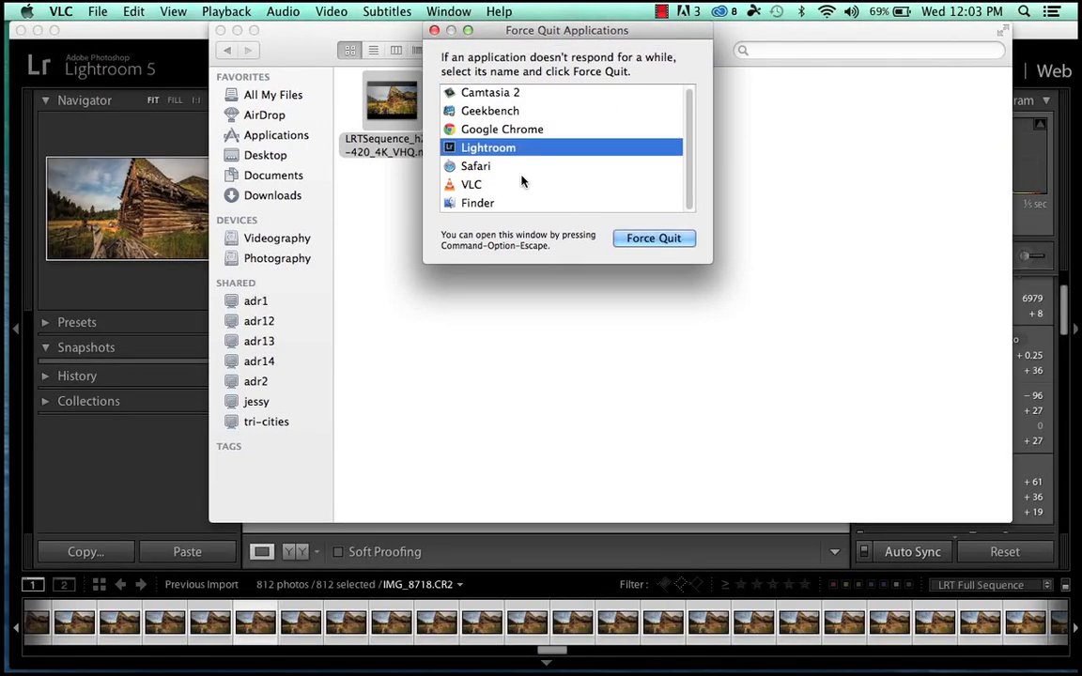
{"action": "left_click", "coordinate": [646, 240]}
{"action": "left_click", "coordinate": [680, 119]}
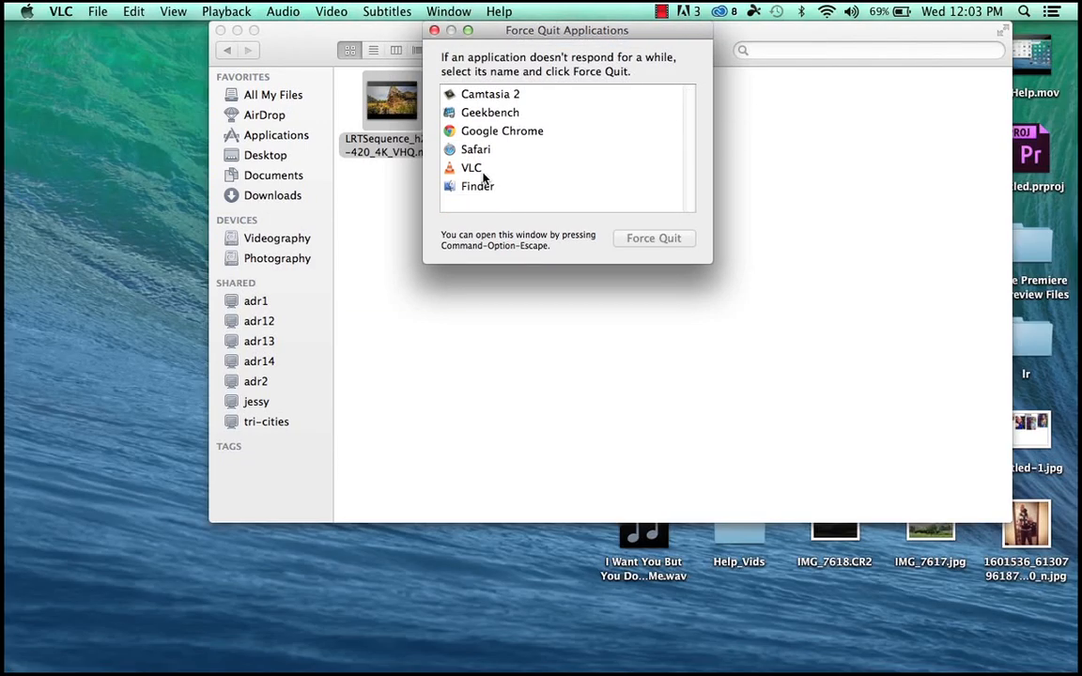
Try to force VLC to quit, force Geekbench to quit, and close the Force Quit Applications window
{"action": "left_click", "coordinate": [474, 169]}
{"action": "left_click", "coordinate": [646, 237]}
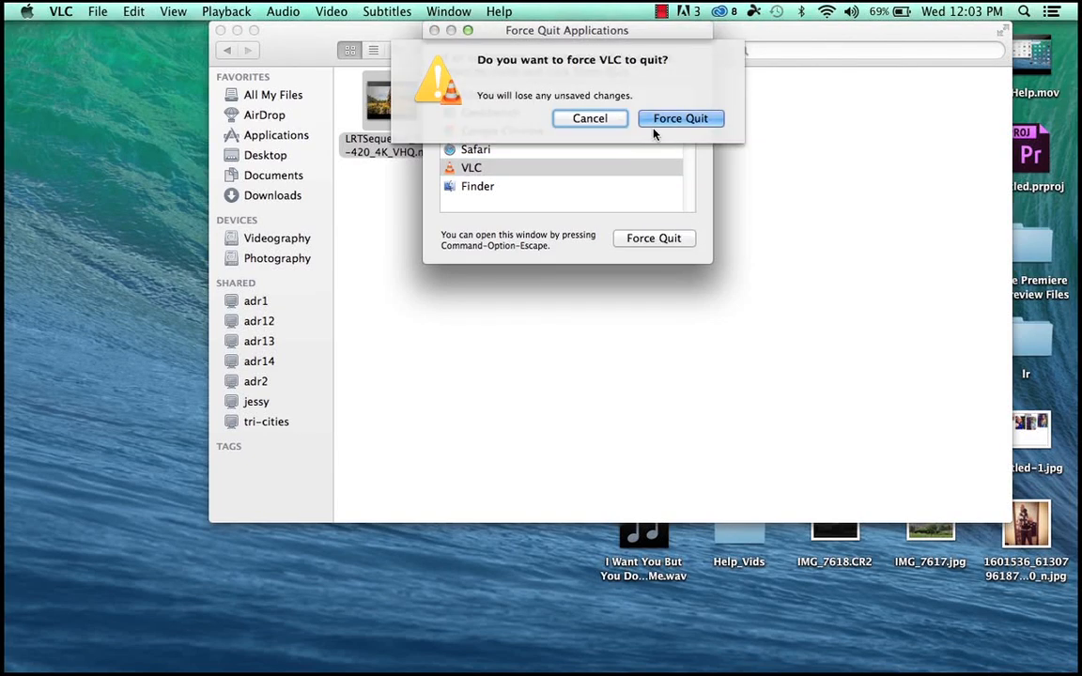
{"action": "left_click", "coordinate": [678, 116]}
{"action": "left_click", "coordinate": [498, 112]}
{"action": "left_click", "coordinate": [647, 237]}
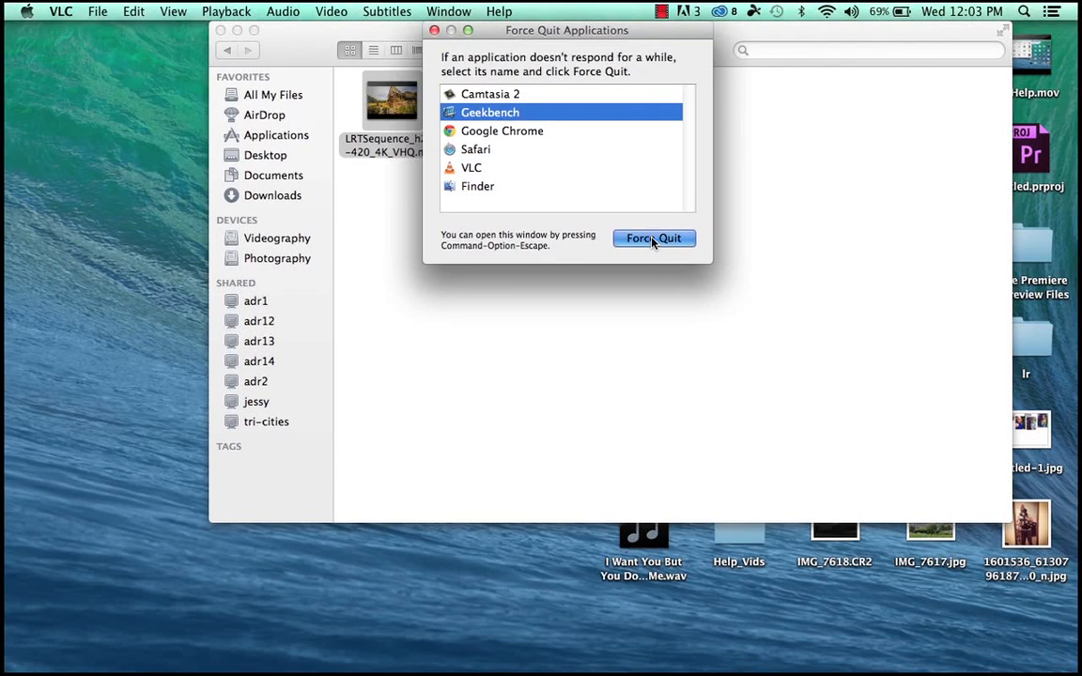
{"action": "left_click", "coordinate": [679, 118]}
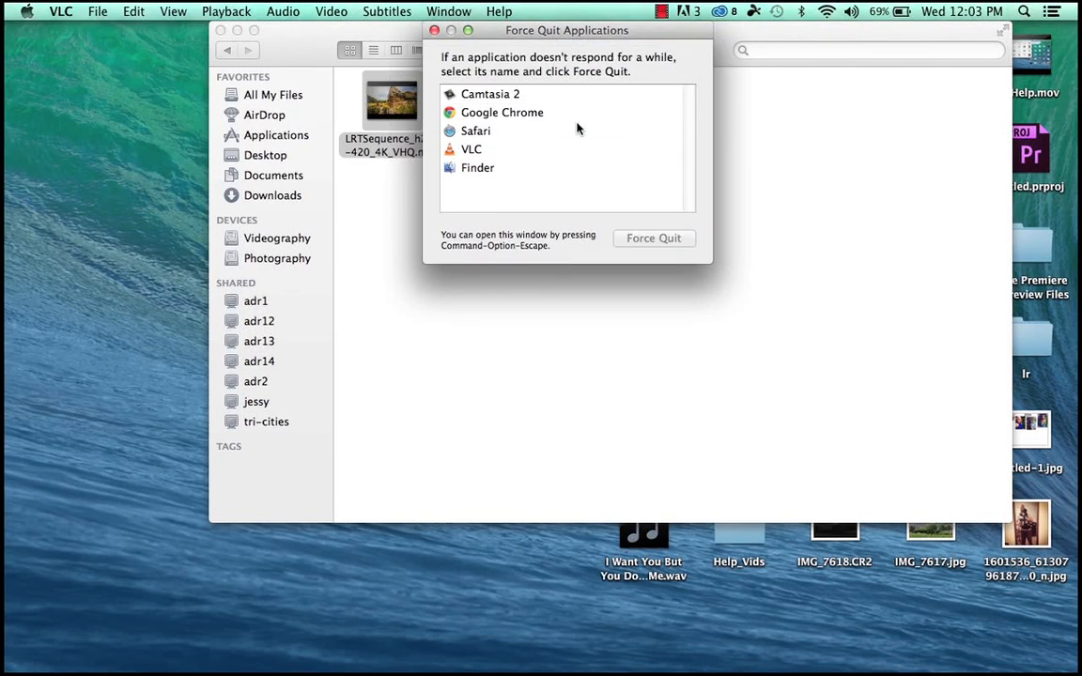
{"action": "left_click", "coordinate": [434, 30]}
Replay LRTSequence_h264-420_4K_VHQ.mp4 in QuickTime Player with the other programs shut down, closing the player window when done
{"action": "double_click", "coordinate": [409, 101]}
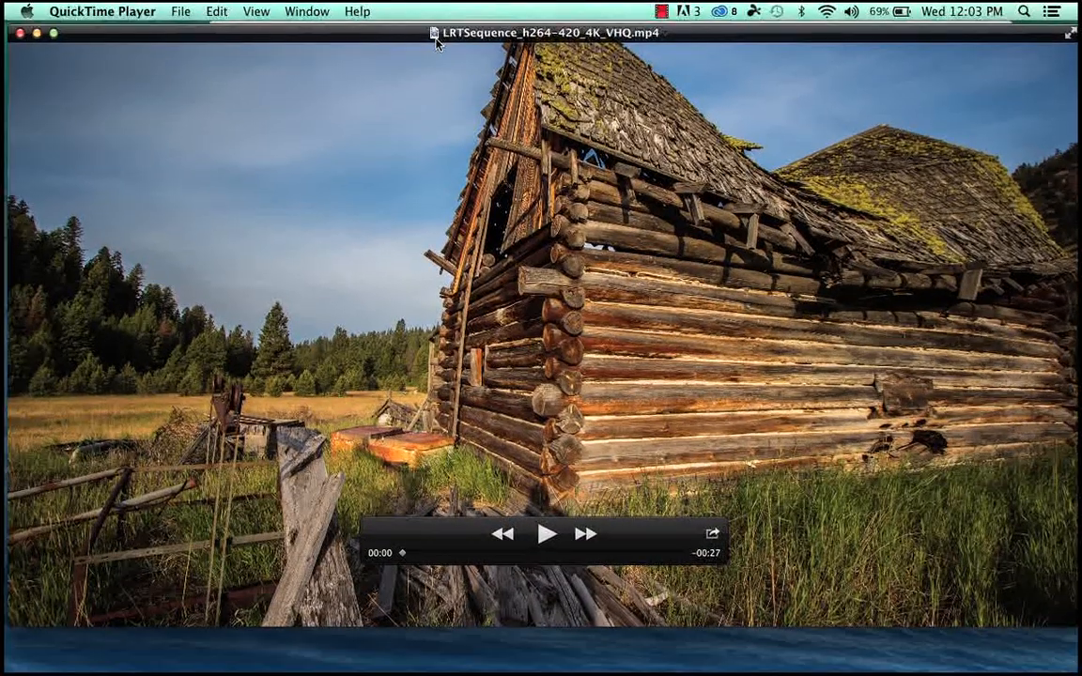
{"action": "left_click", "coordinate": [534, 532]}
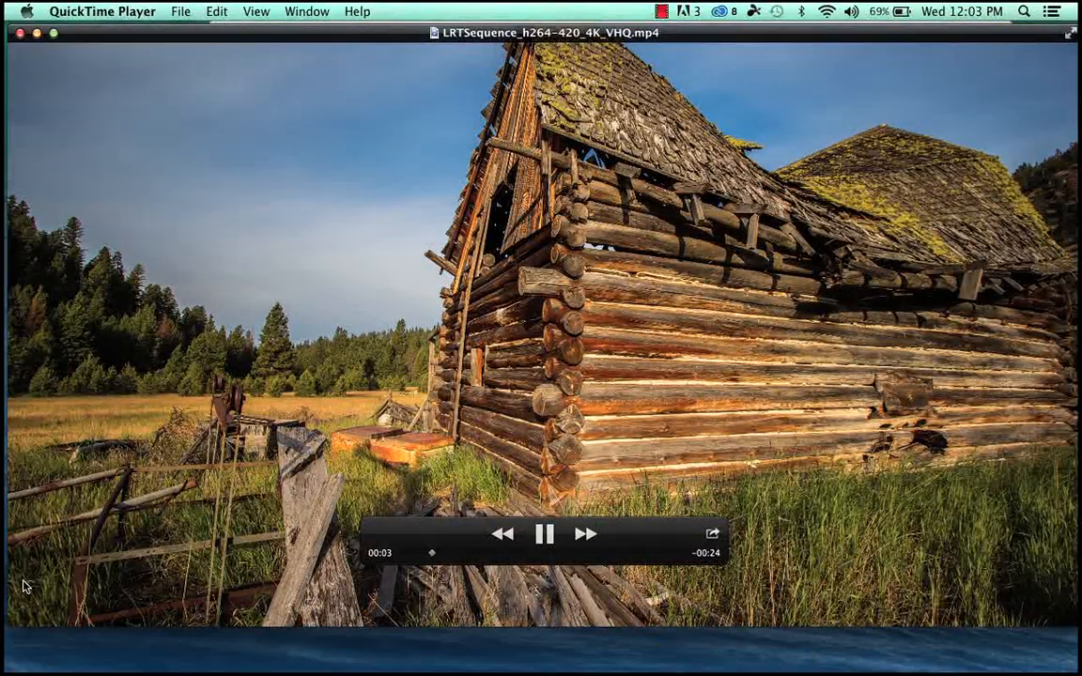
{"action": "left_click", "coordinate": [17, 32]}
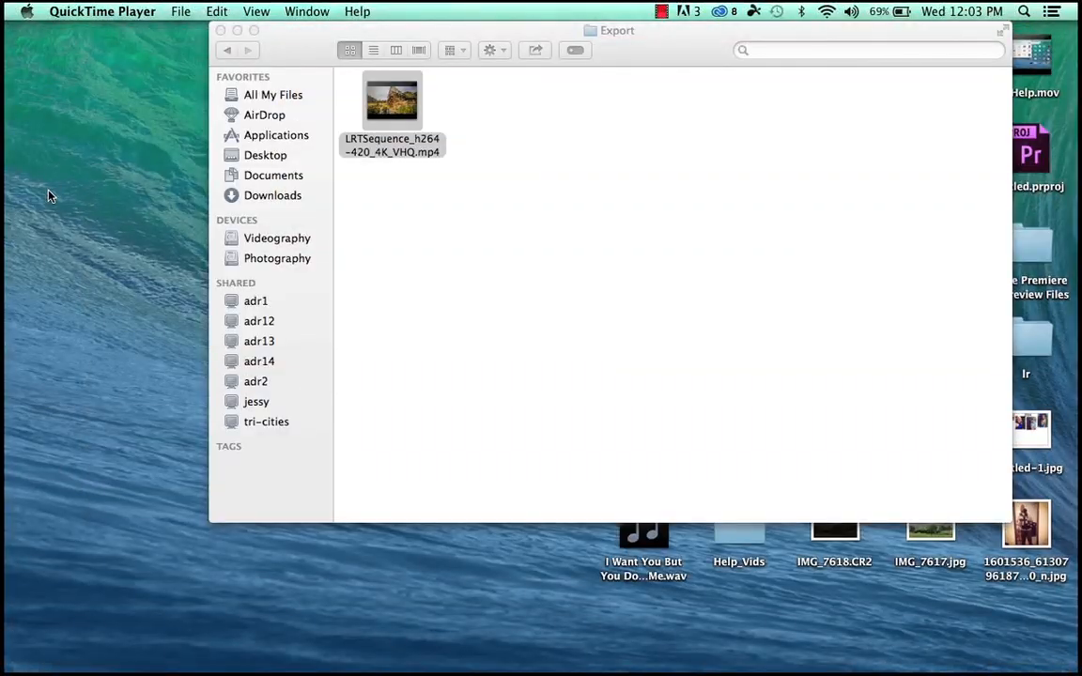